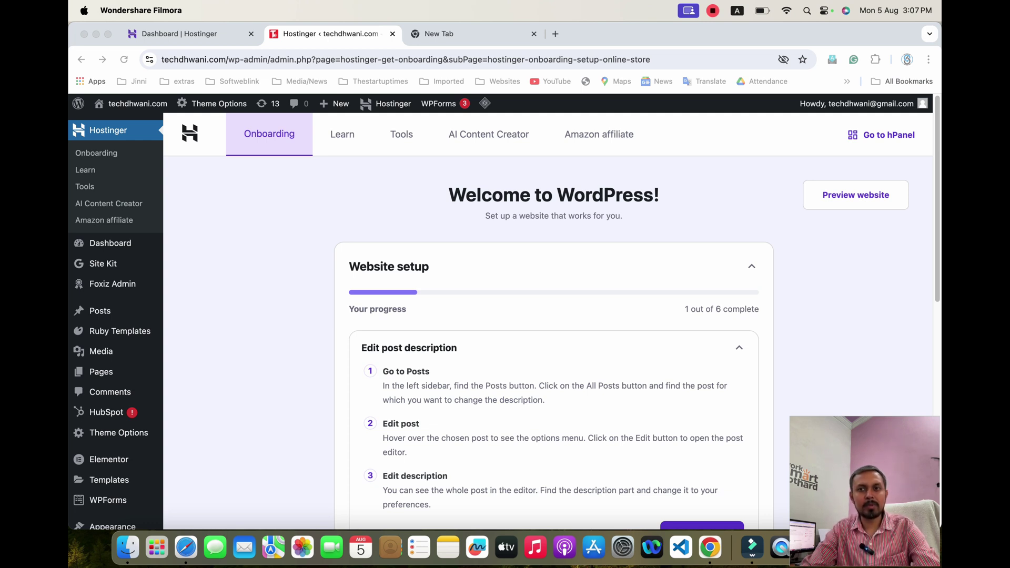
- Open the list of all posts in the WordPress admin and look through the published posts
scroll(553, 336, "down", 7)
scroll(554, 337, "up", 7)
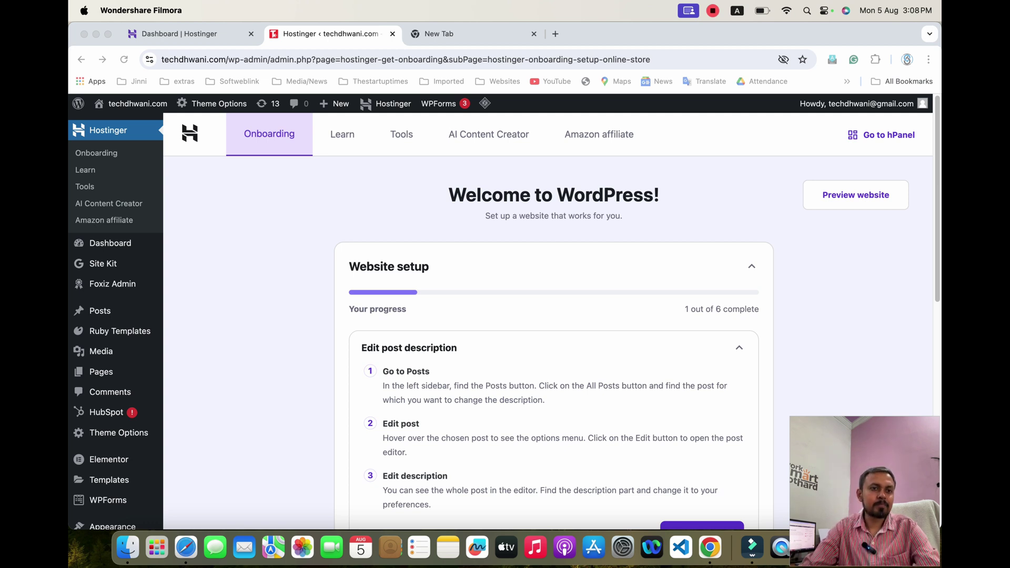
scroll(548, 316, "down", 3)
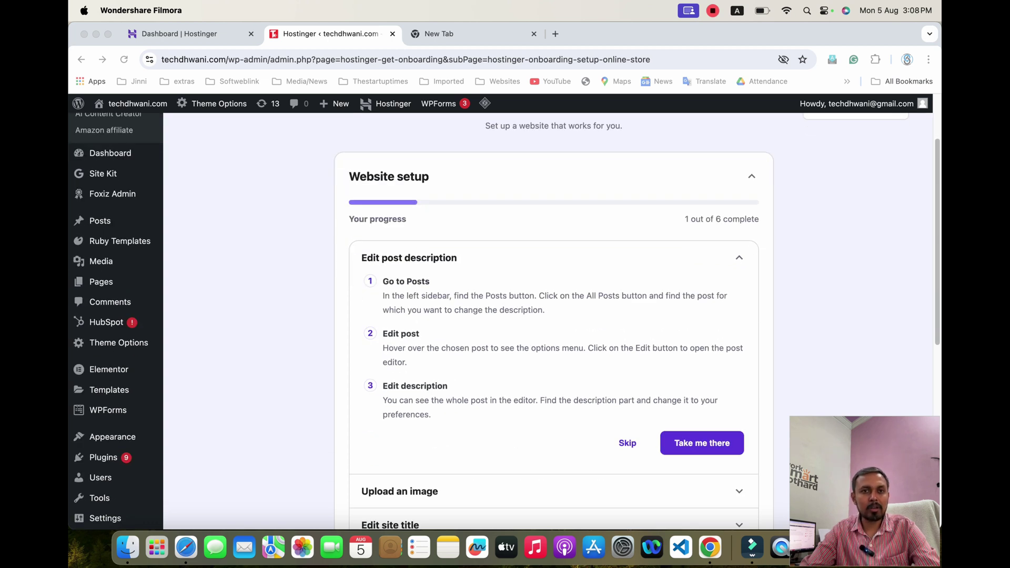
left_click(100, 221)
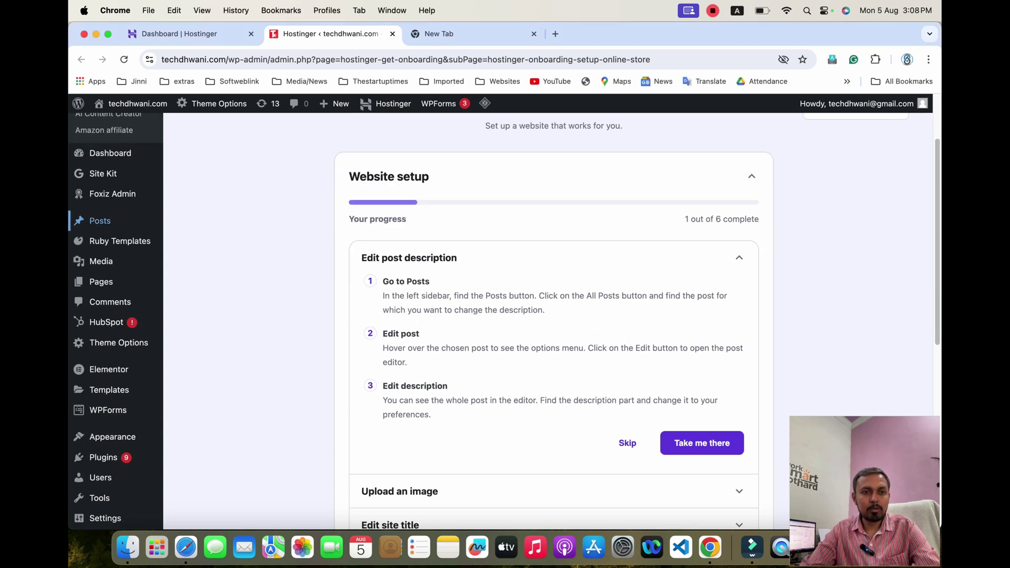
mouse_move(100, 221)
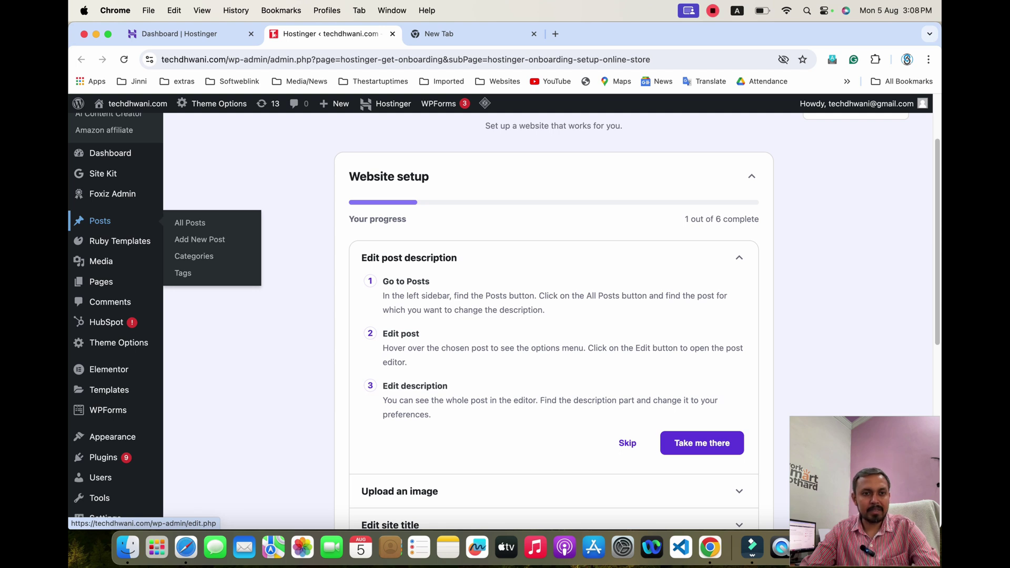
left_click(190, 222)
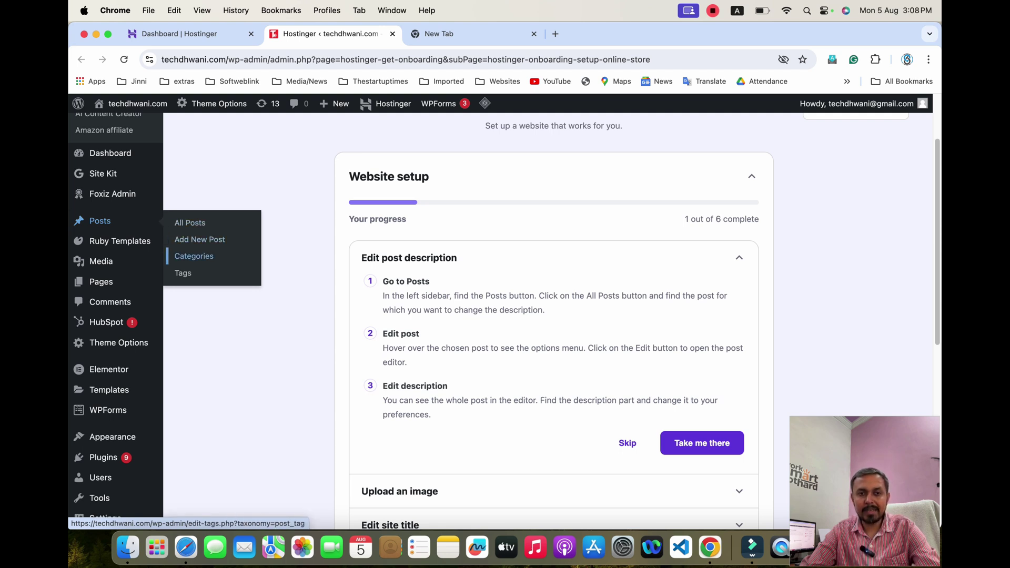
left_click(190, 222)
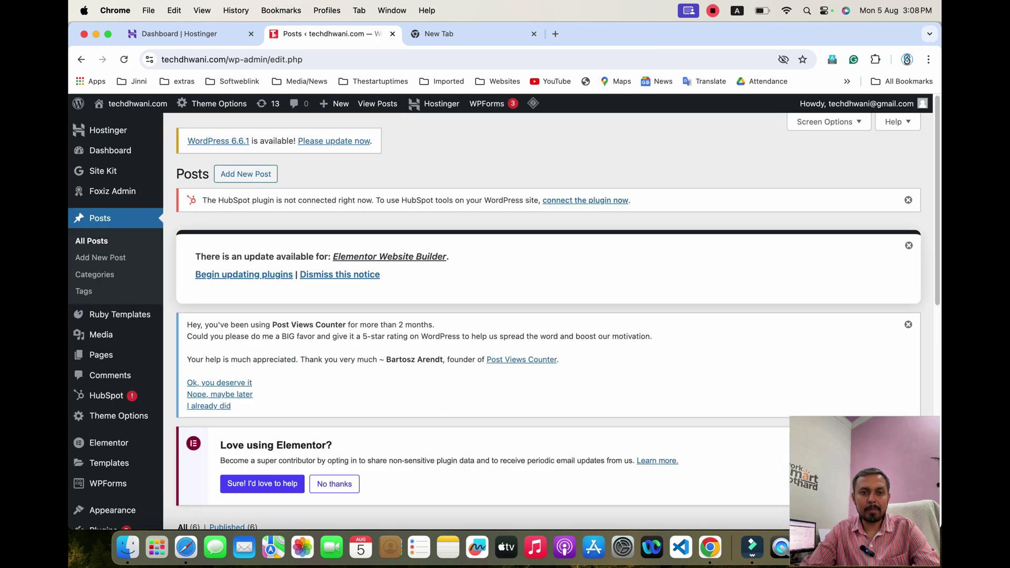
scroll(295, 348, "down", 7)
scroll(295, 353, "down", 3)
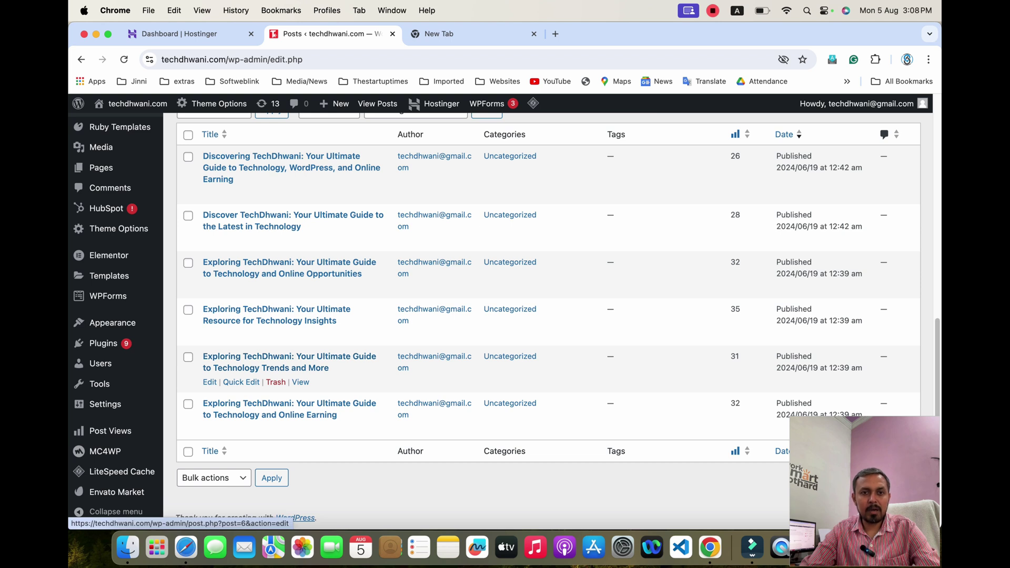
scroll(295, 369, "up", 3)
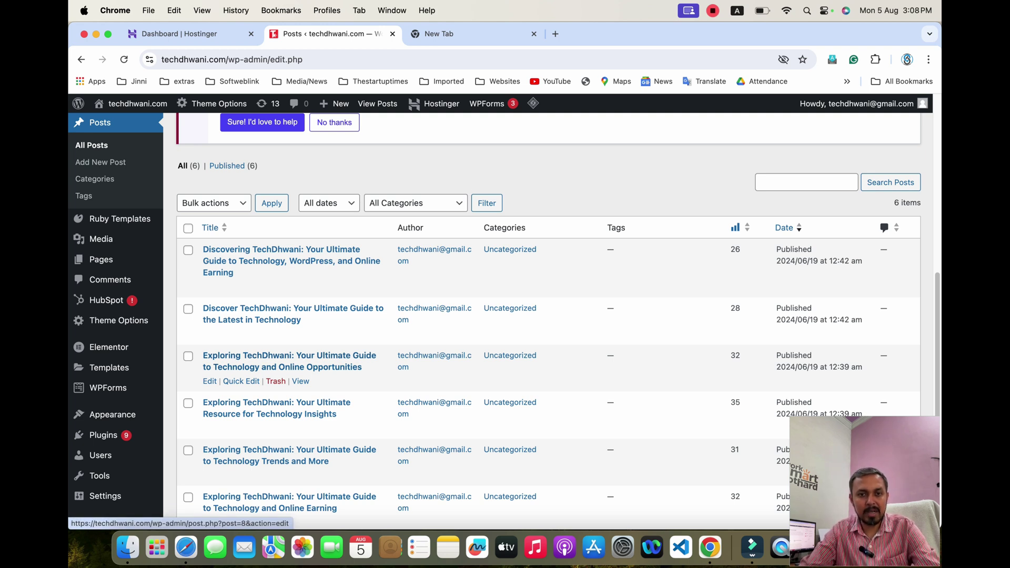
scroll(289, 364, "up", 3)
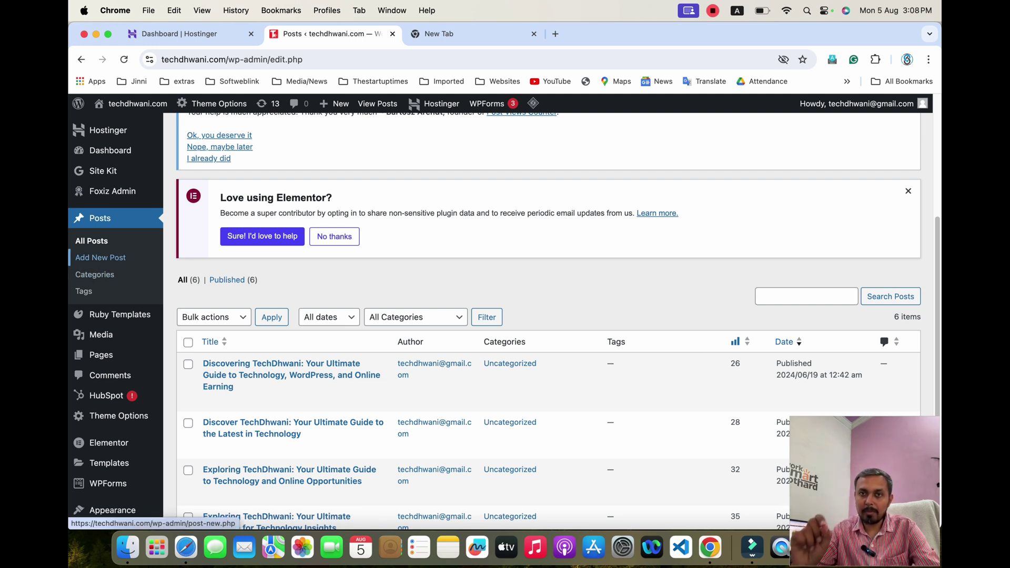
- Open the post categories page and load the site's public home page in a new browser tab
left_click(95, 274)
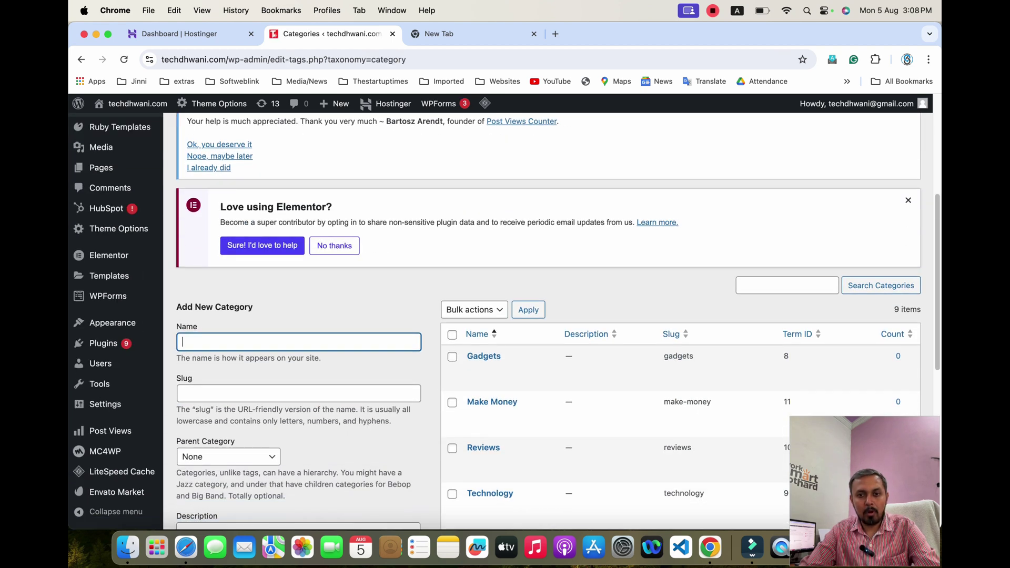
right_click(119, 103)
left_click(131, 115)
- Review the existing category list and compare it with the category menu on the public home page
scroll(548, 316, "down", 5)
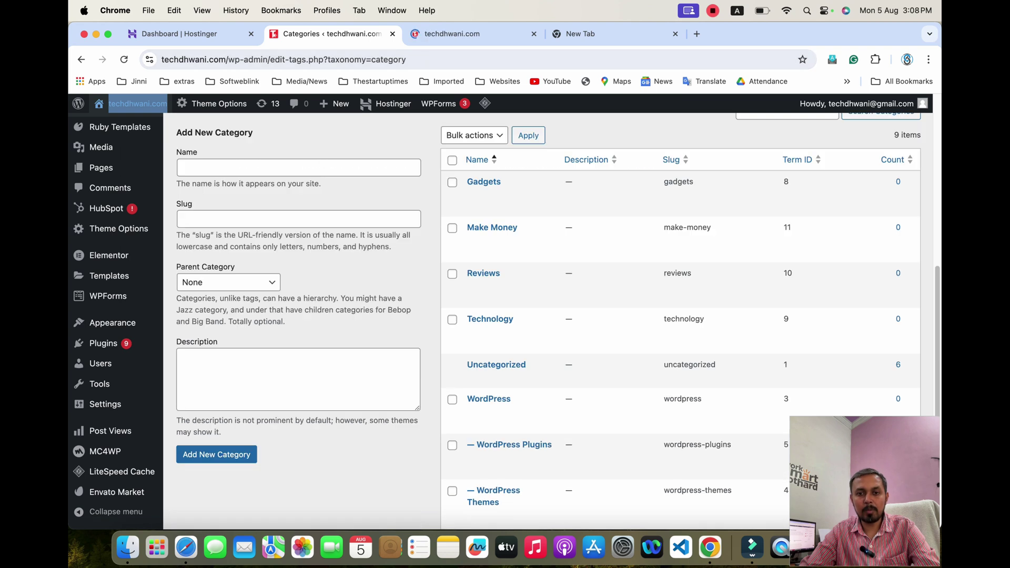
scroll(548, 316, "down", 2)
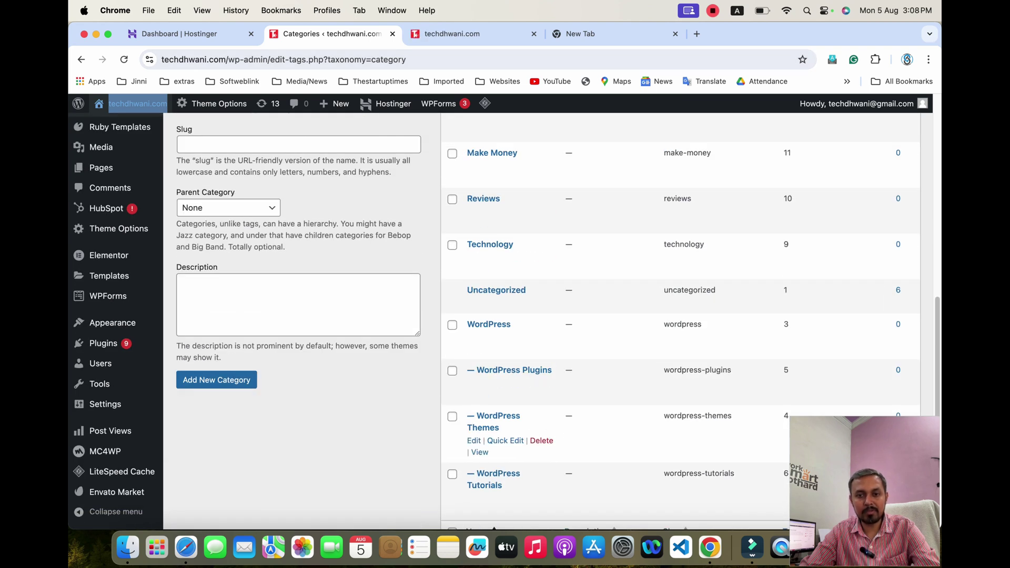
left_click(452, 34)
mouse_move(324, 142)
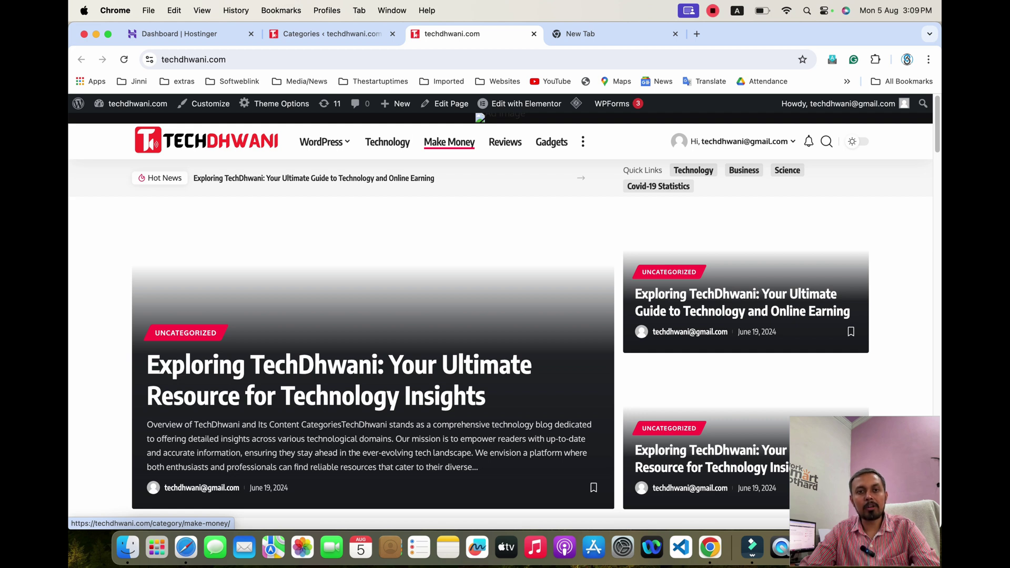
scroll(368, 369, "down", 6)
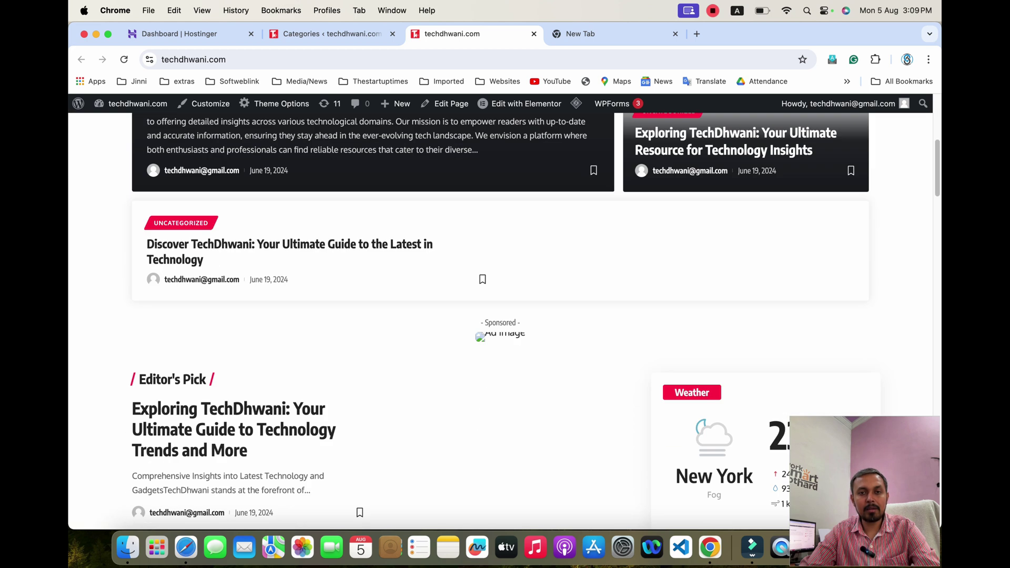
scroll(500, 316, "up", 5)
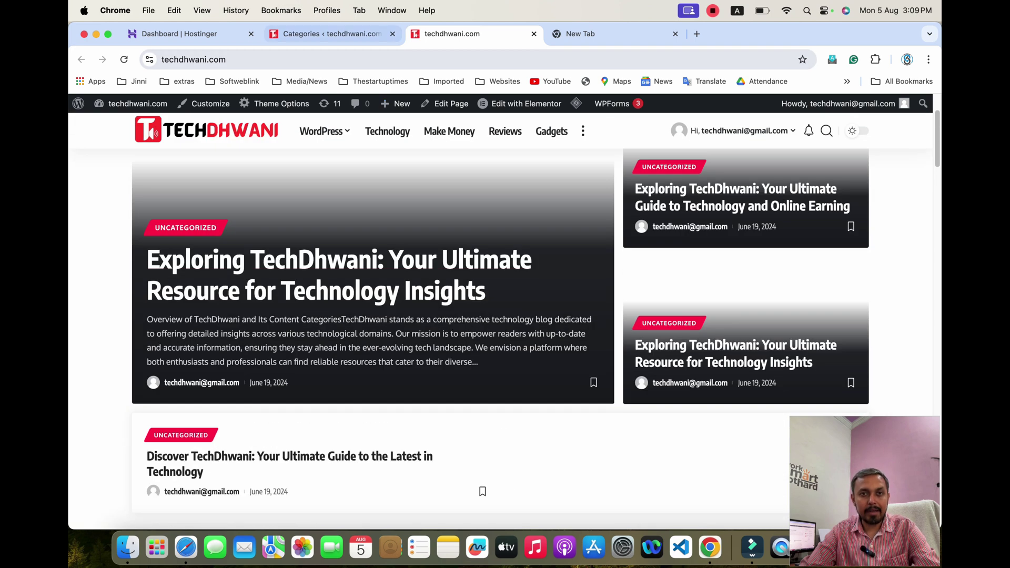
- Return to the WordPress admin and reopen the list of all posts to review its entries
left_click(333, 33)
scroll(500, 369, "up", 8)
scroll(500, 368, "down", 3)
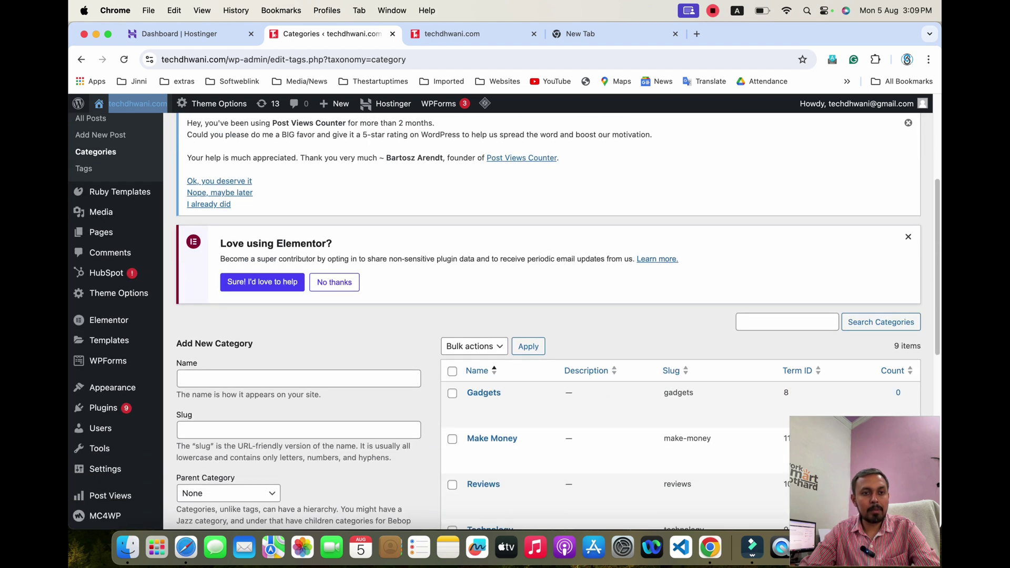
scroll(500, 316, "up", 2)
left_click(90, 227)
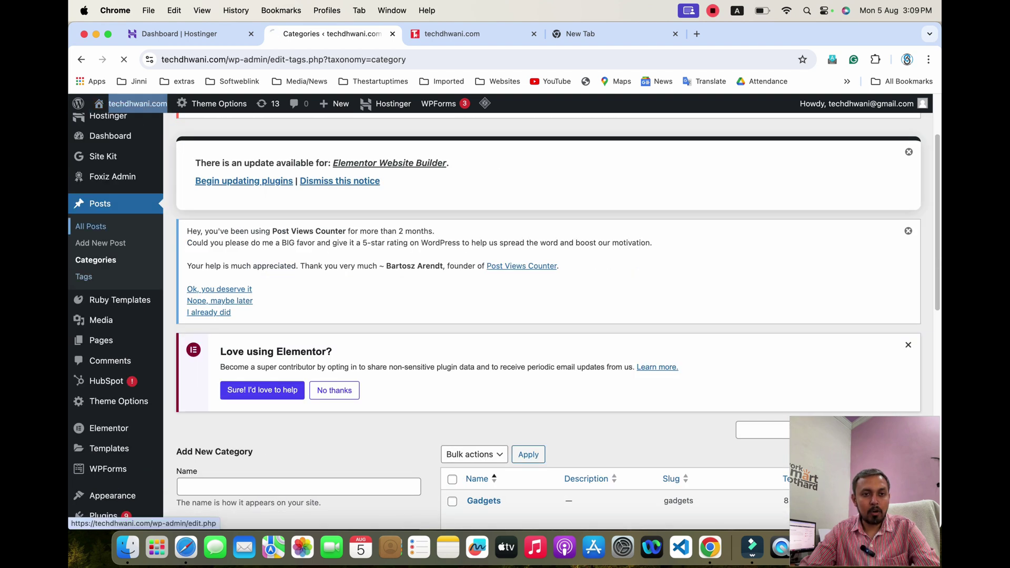
scroll(289, 358, "down", 9)
scroll(290, 358, "up", 8)
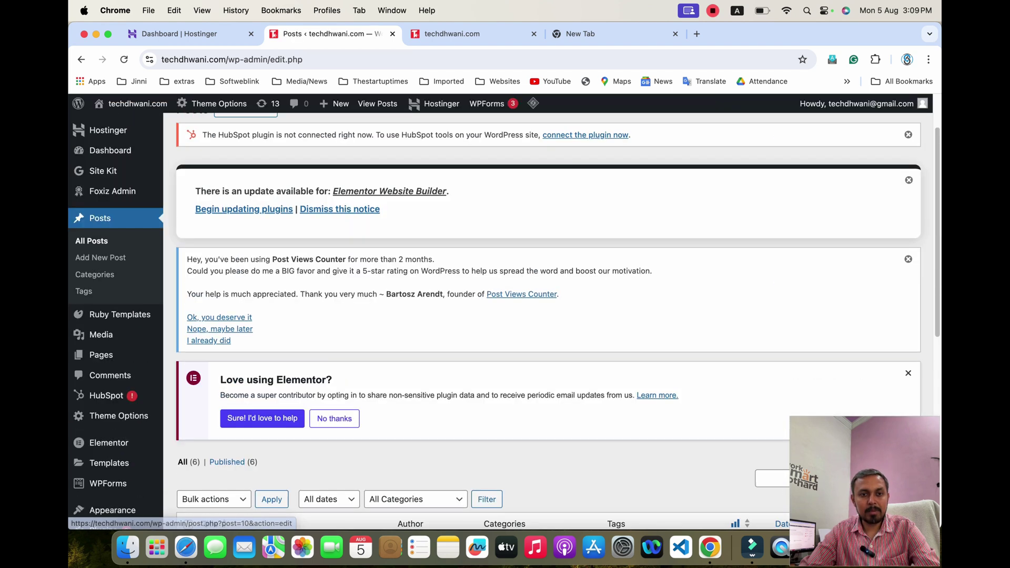
scroll(290, 294, "down", 6)
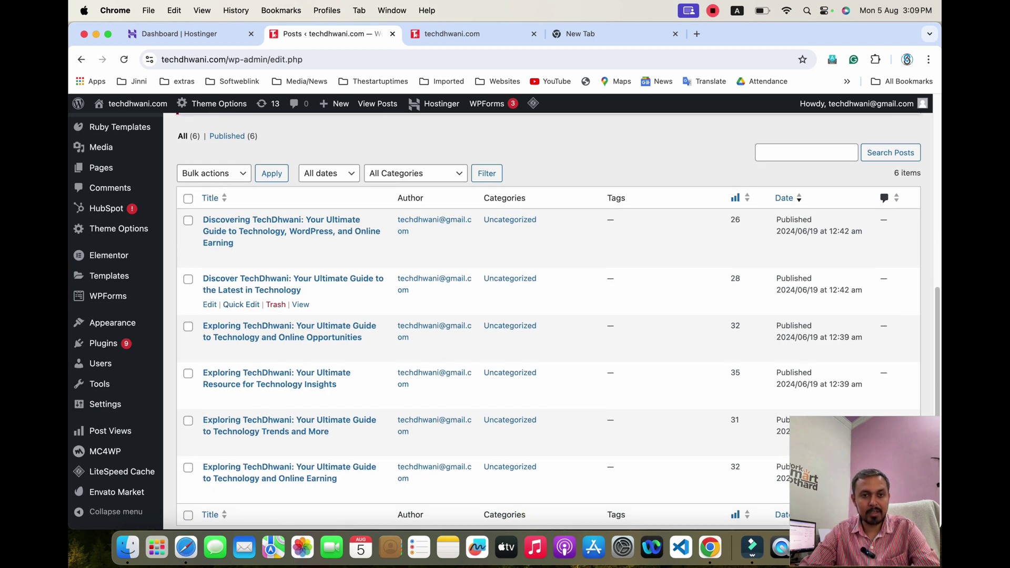
- Examine the Quick Edit options of "Discover TechDhwani: Your Ultimate Guide to the Latest in Technology", including tags, author and password, and cancel without saving
left_click(241, 305)
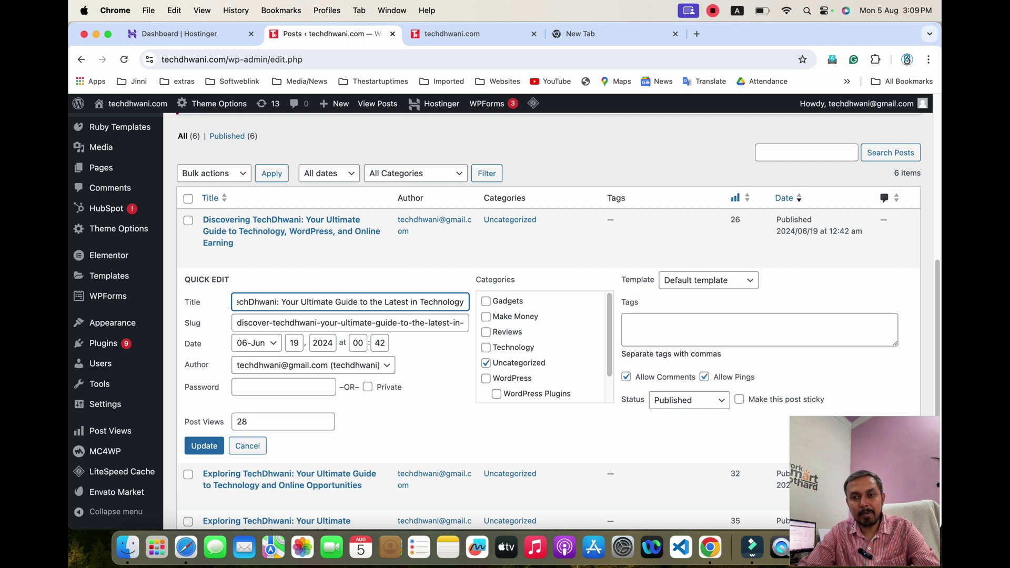
left_click(684, 327)
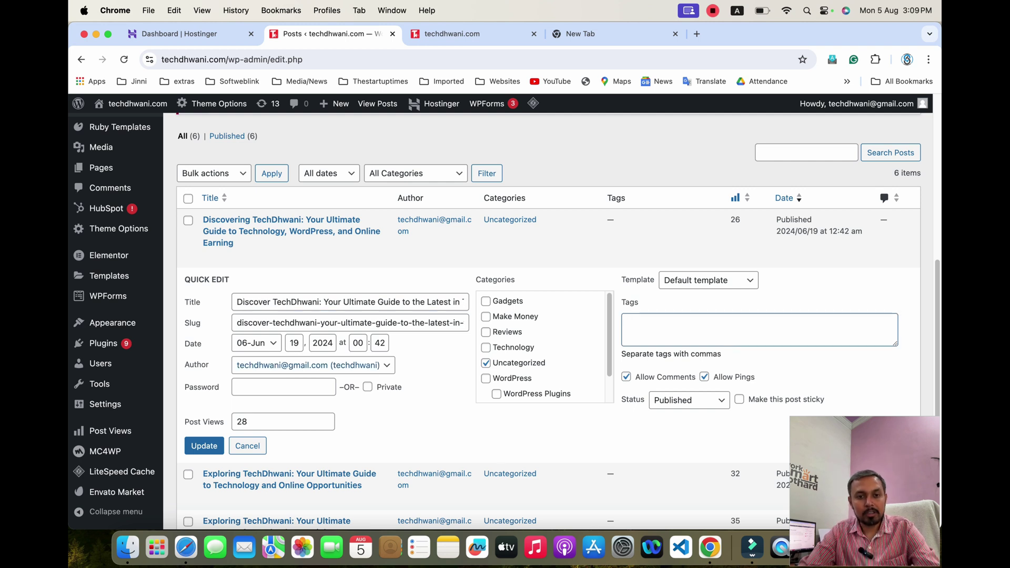
left_click(313, 366)
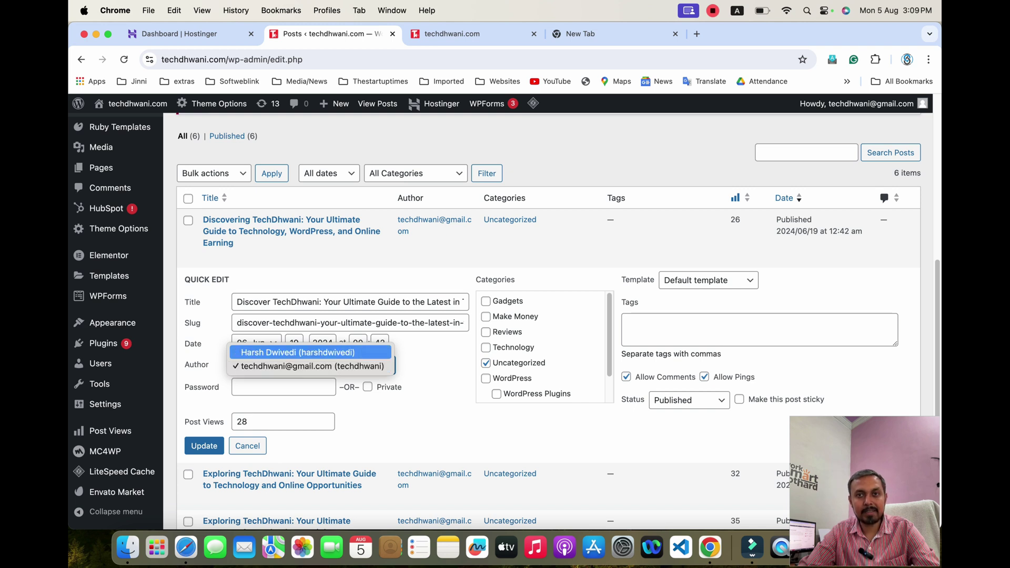
key("Escape")
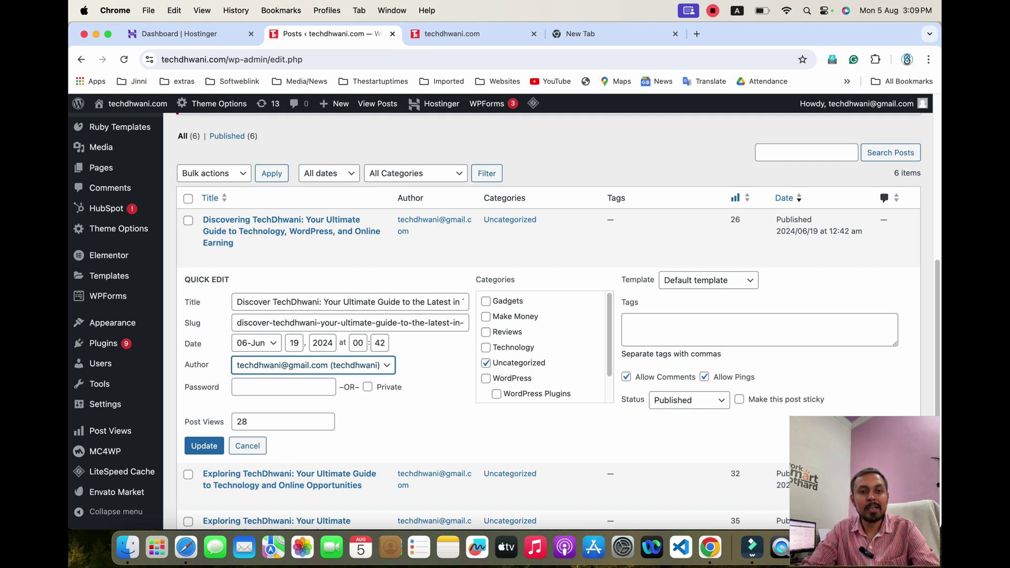
left_click(284, 387)
left_click(411, 408)
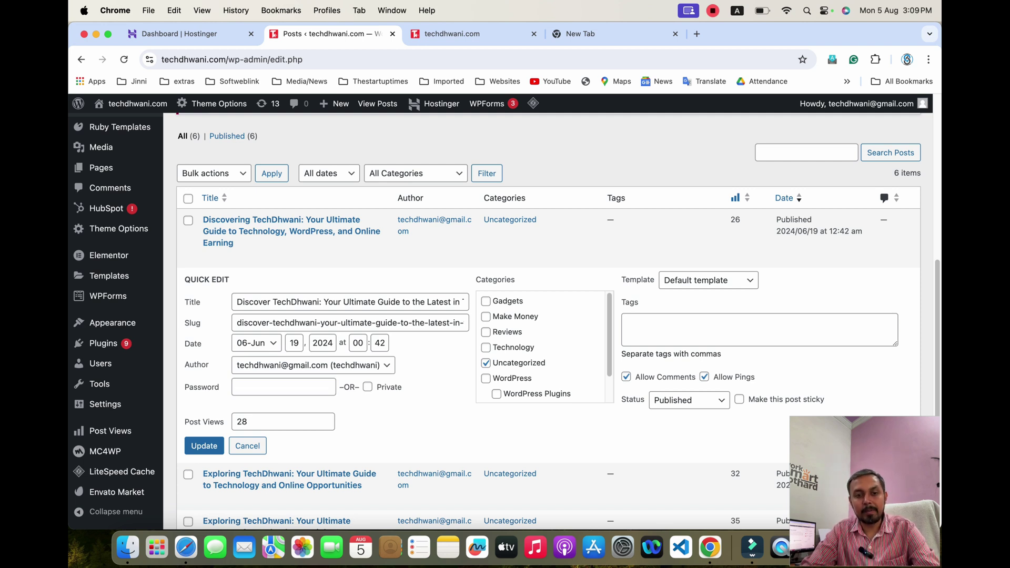
left_click(248, 446)
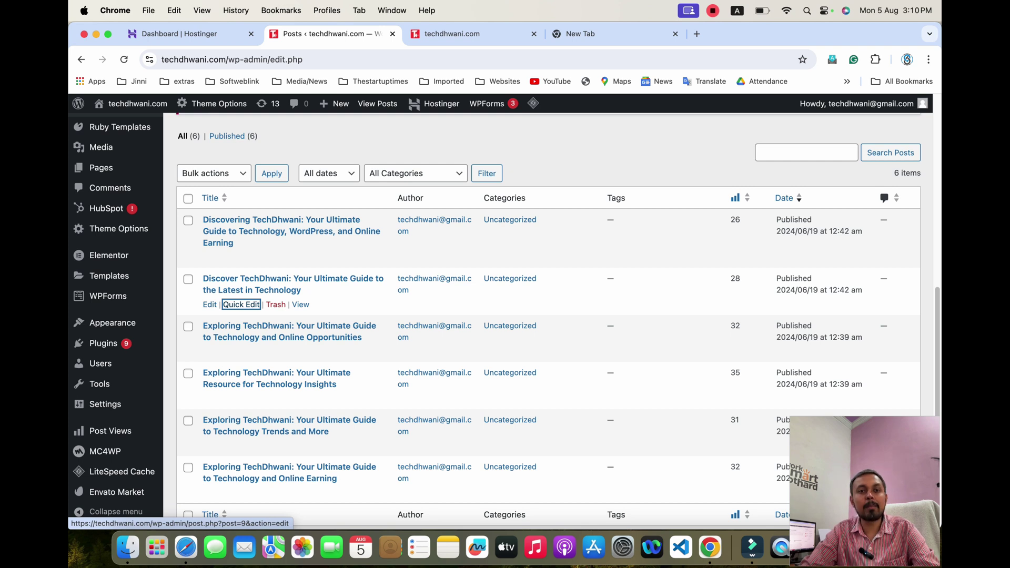
- Open the "Discover TechDhwani" post for editing in a new browser tab, placed directly after the posts list tab
right_click(206, 305)
left_click(248, 311)
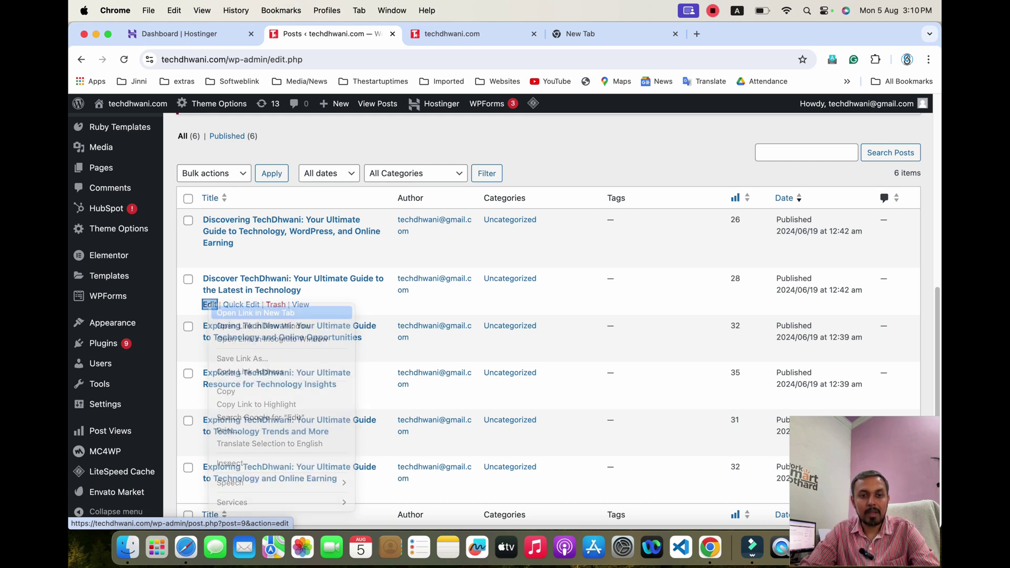
left_click_drag(595, 35, 468, 35)
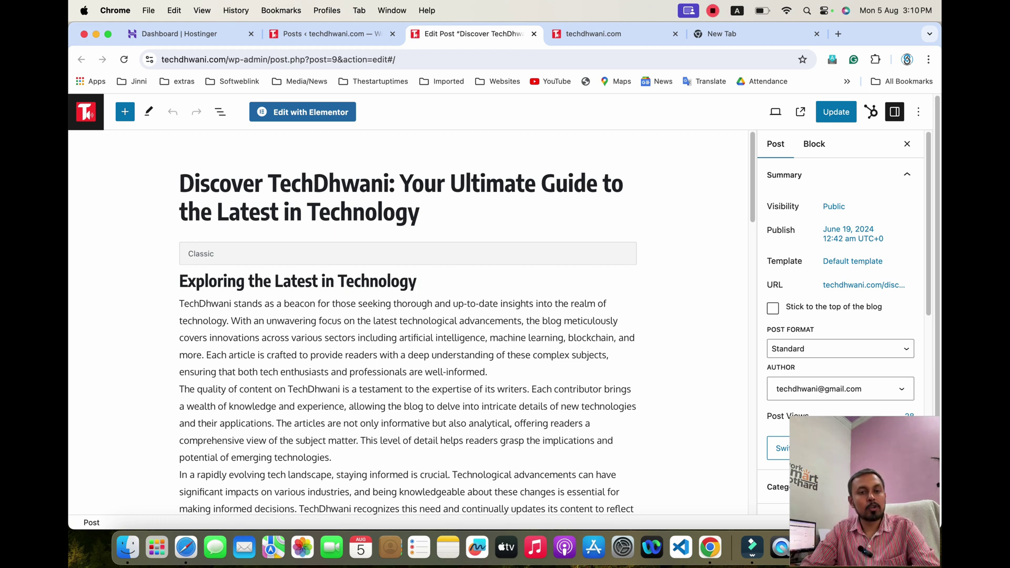
- Examine the post's title, headings and Classic block body text in the editor
scroll(331, 212, "down", 3)
scroll(331, 211, "up", 3)
left_click(331, 212)
scroll(331, 211, "down", 3)
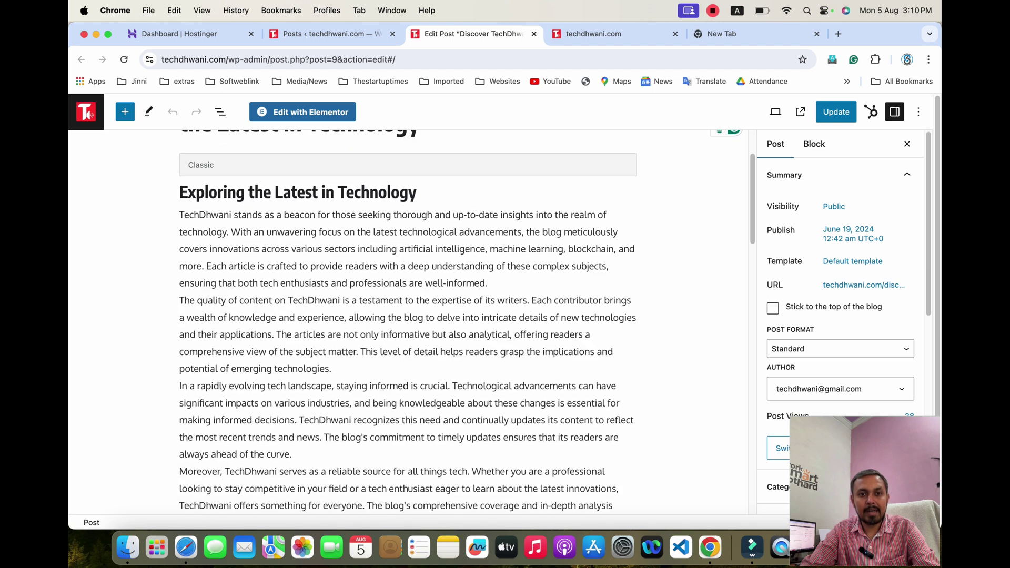
left_click(223, 192)
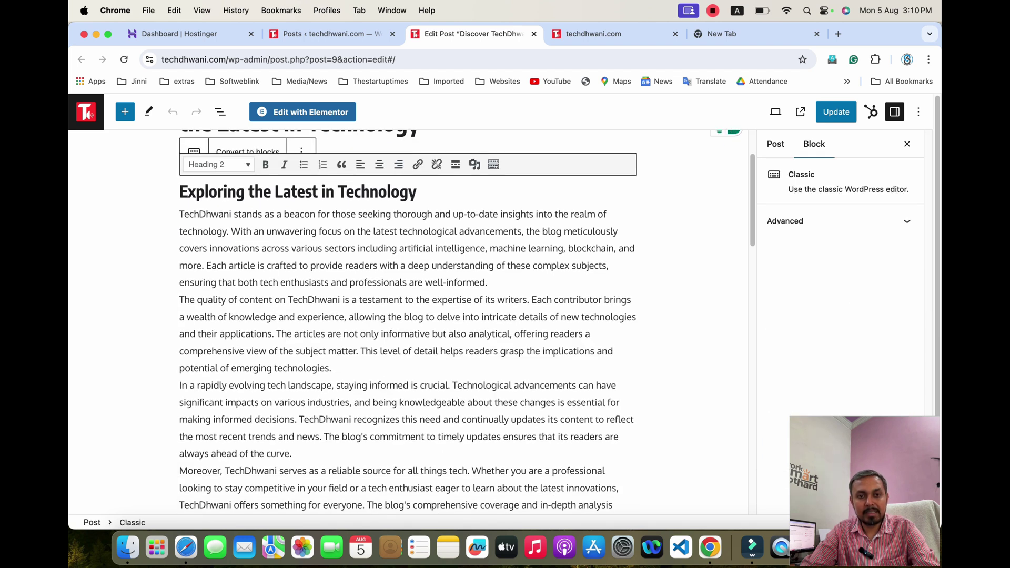
scroll(408, 323, "down", 2)
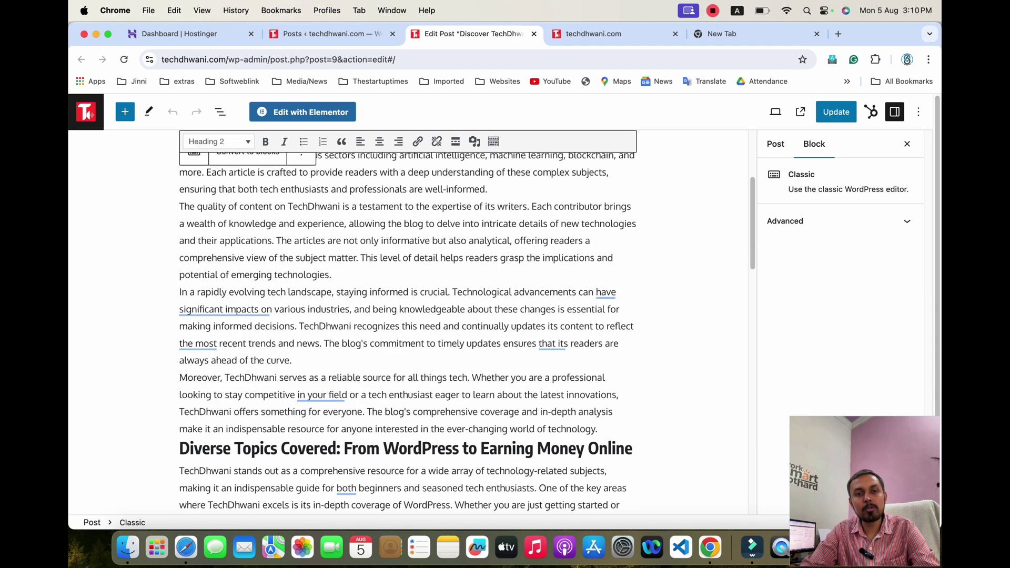
scroll(407, 322, "down", 5)
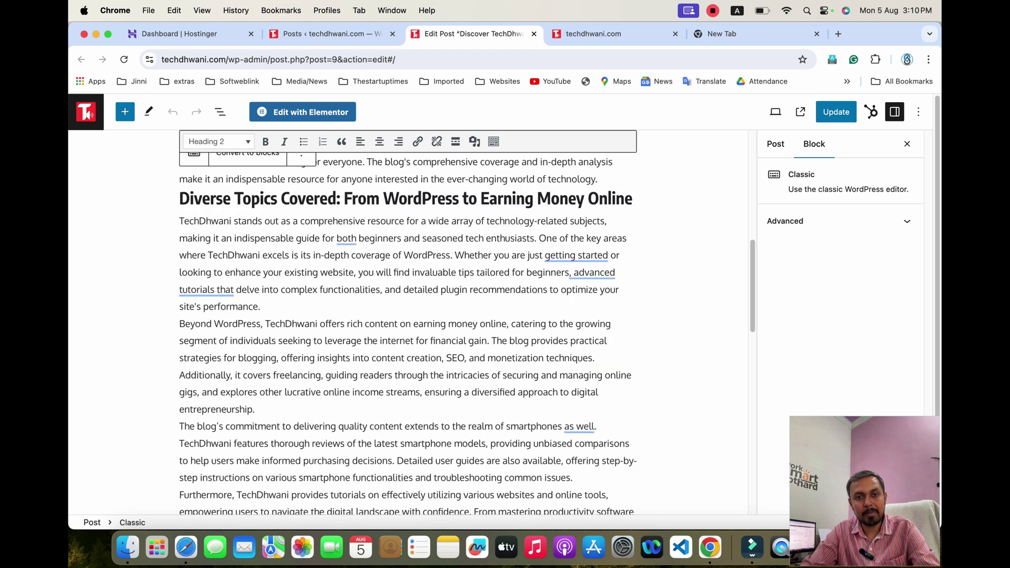
scroll(408, 322, "down", 7)
scroll(408, 322, "up", 15)
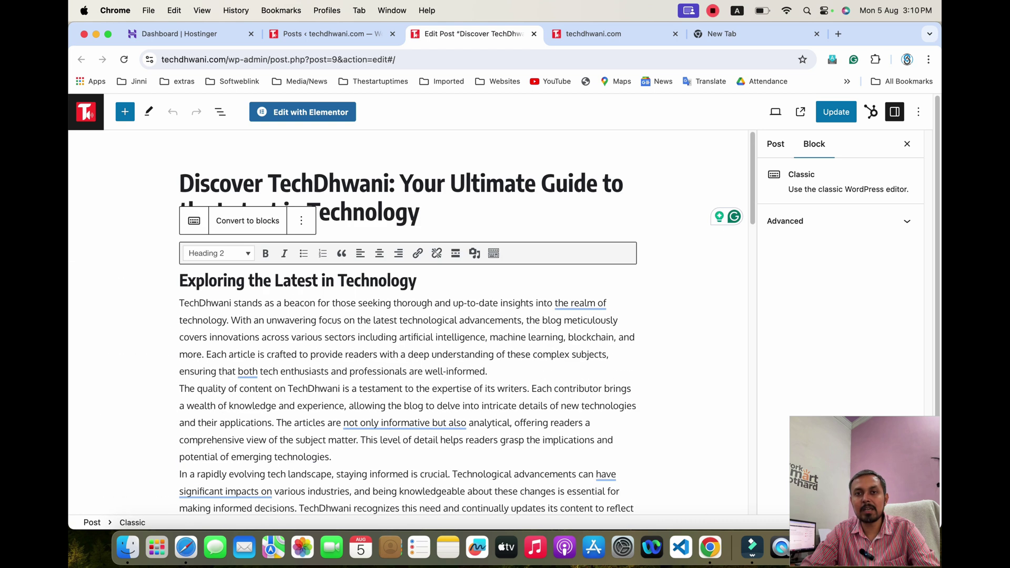
left_click(424, 183)
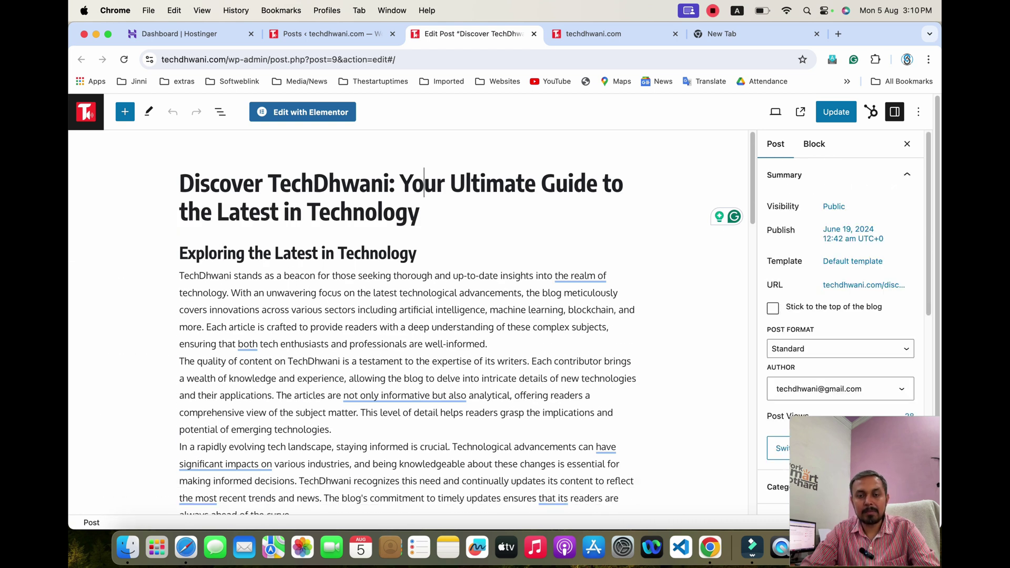
- Switch to the public site and open the featured article "Exploring TechDhwani: Your Ultimate Resource for Technology Insights"
key("ctrl+Tab")
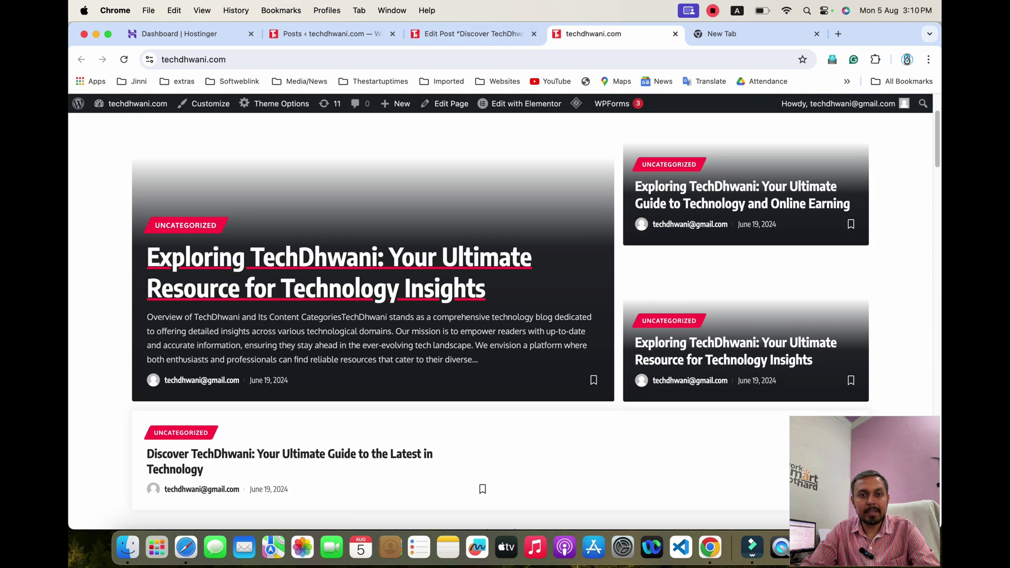
left_click(337, 287)
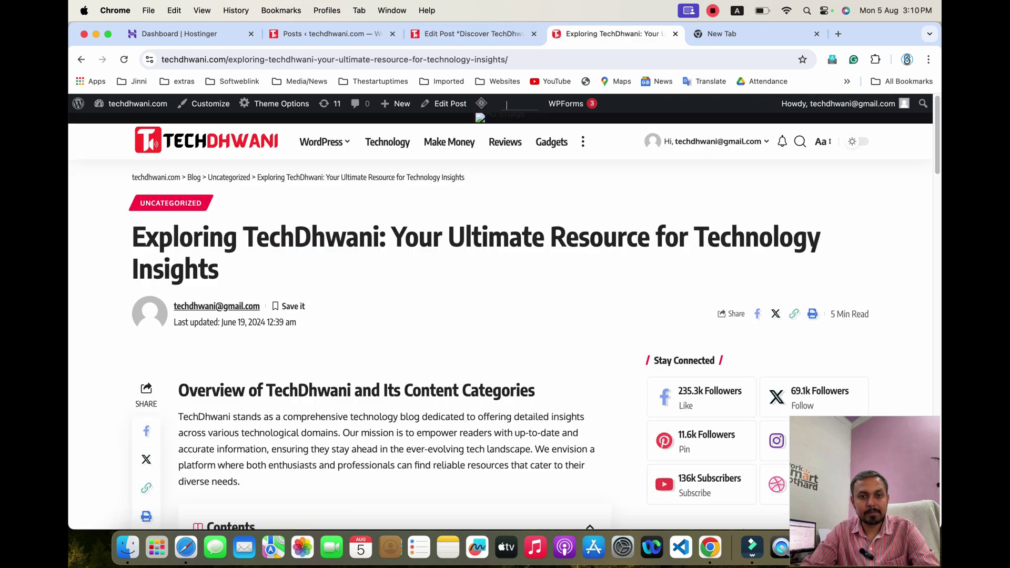
- Examine the public article's title, the "Overview of TechDhwani and Its Content Categories" section, the contents box and the second main heading
left_click_drag(133, 236, 232, 271)
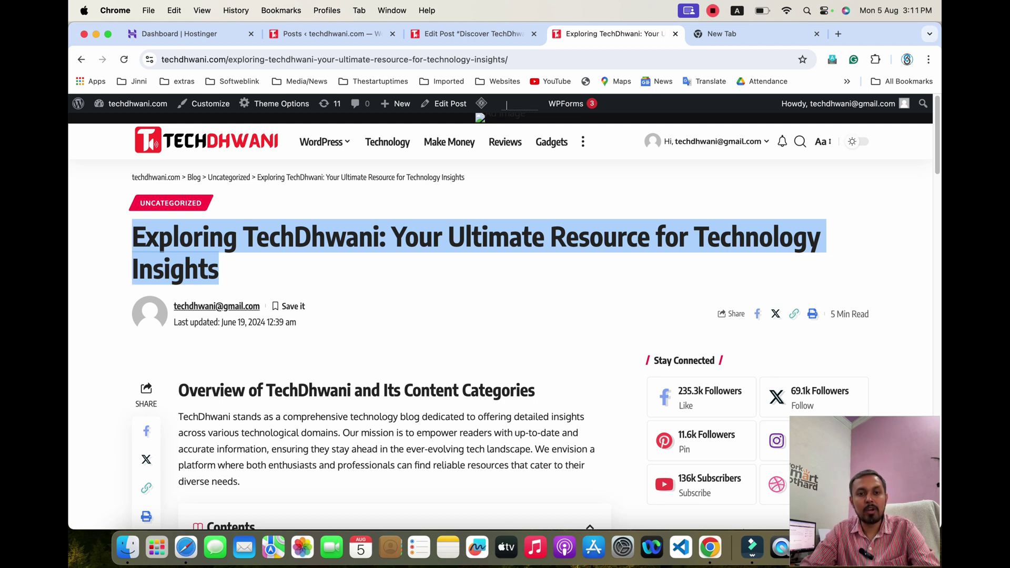
scroll(231, 271, "down", 5)
scroll(231, 271, "up", 2)
left_click_drag(173, 240, 536, 240)
left_click(535, 240)
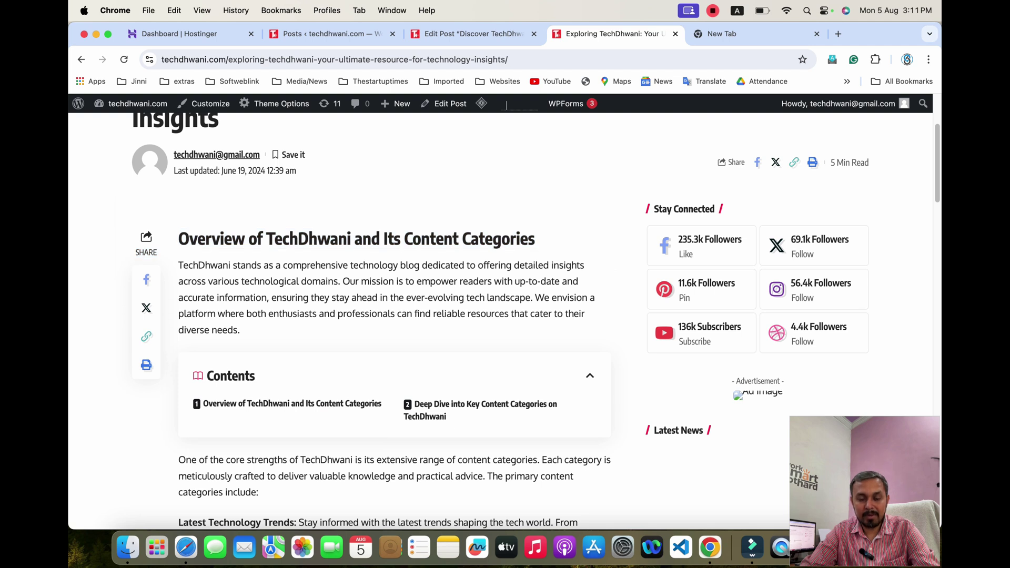
scroll(242, 310, "down", 6)
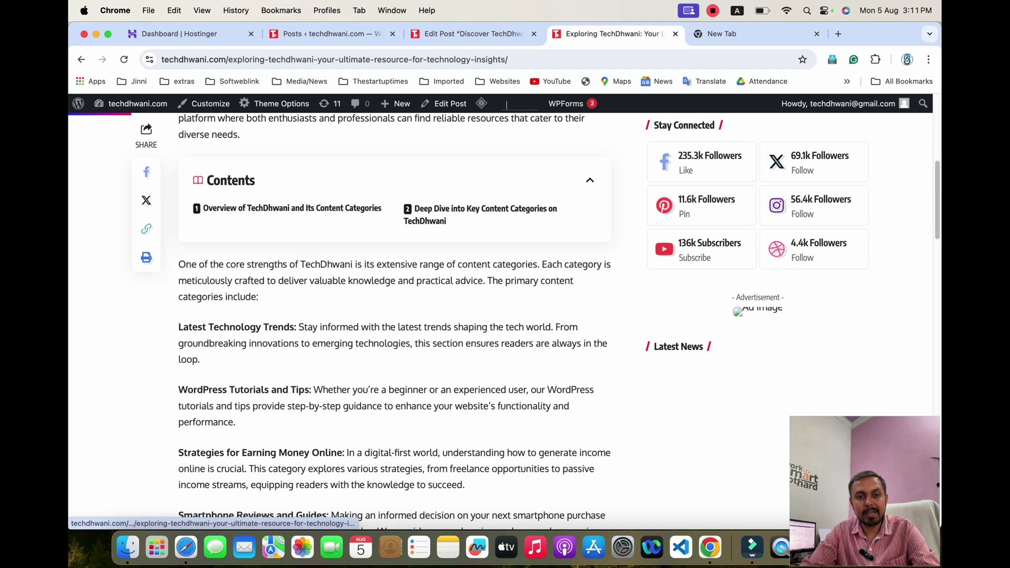
scroll(392, 321, "down", 8)
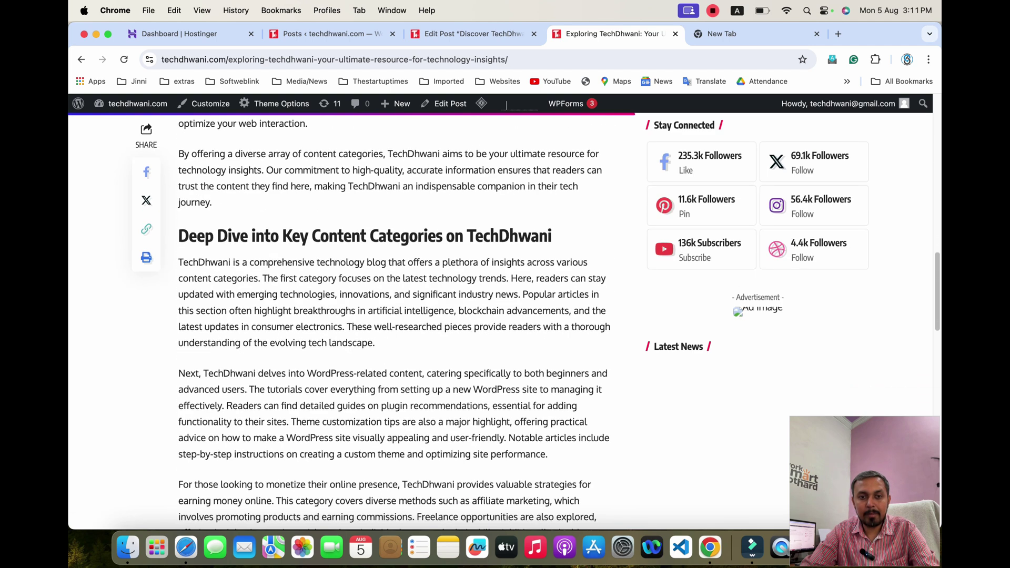
scroll(393, 316, "up", 13)
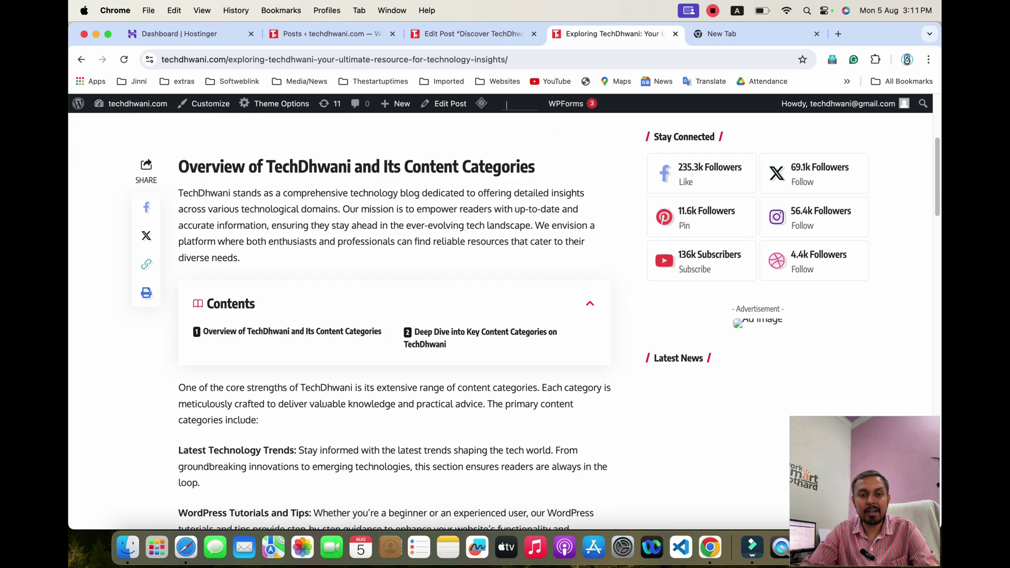
- Examine the article's bold category subheadings, such as "Latest Technology Trends", and the remaining body text, dismissing the newsletter popup
scroll(393, 316, "down", 2)
scroll(394, 315, "down", 2)
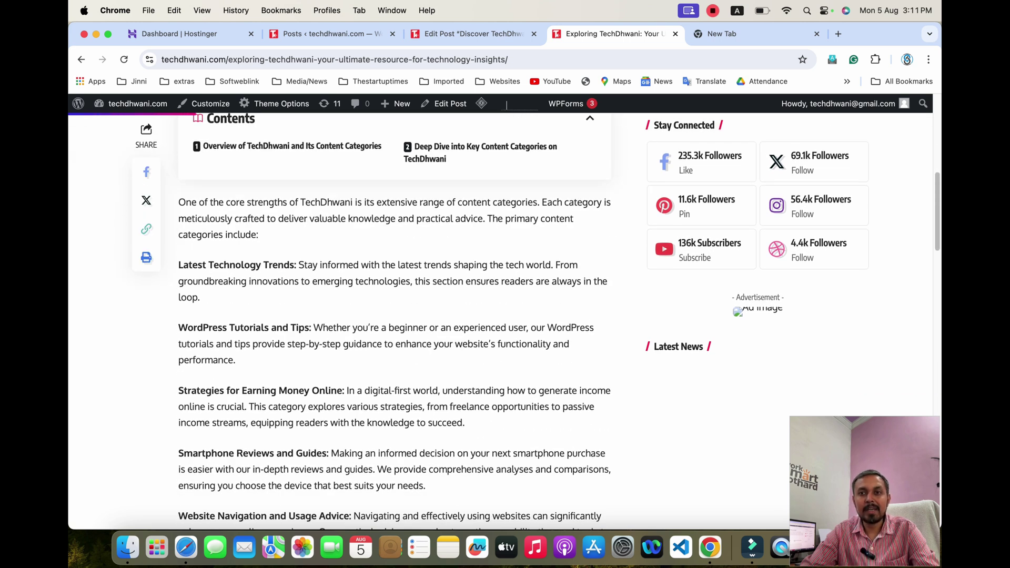
left_click_drag(179, 265, 294, 266)
left_click(294, 267)
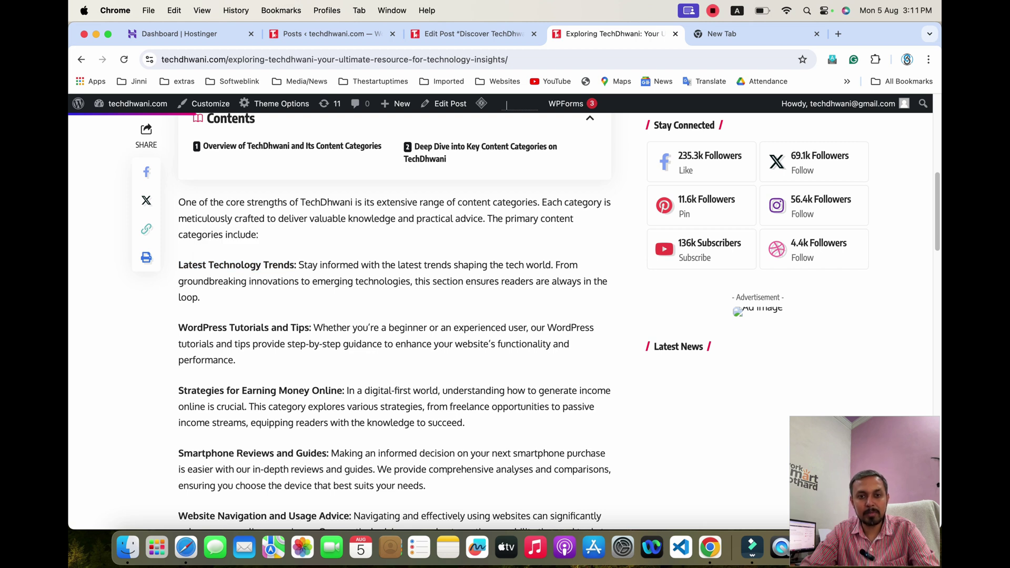
scroll(395, 316, "down", 20)
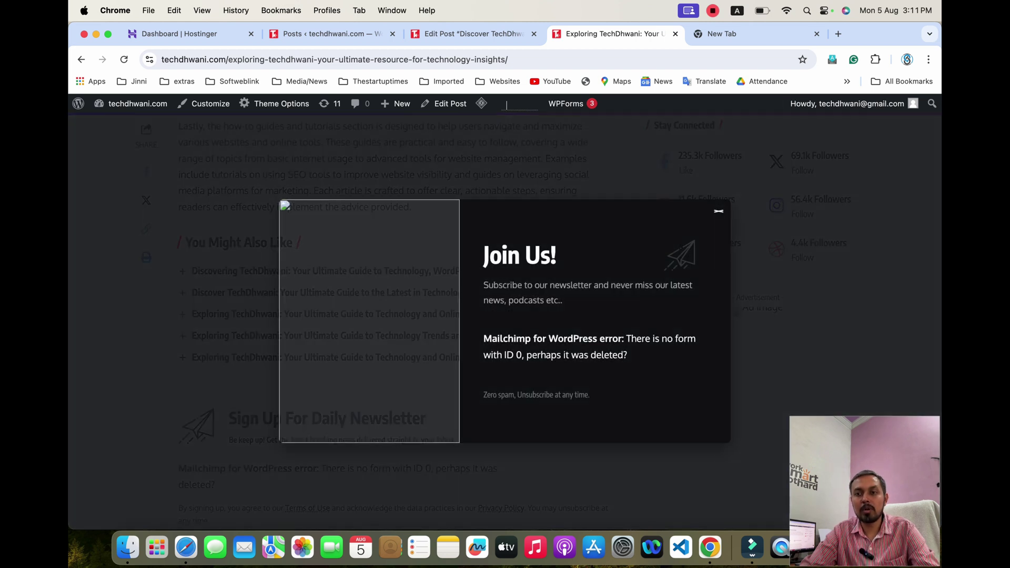
left_click(719, 211)
scroll(463, 332, "down", 5)
scroll(464, 332, "up", 20)
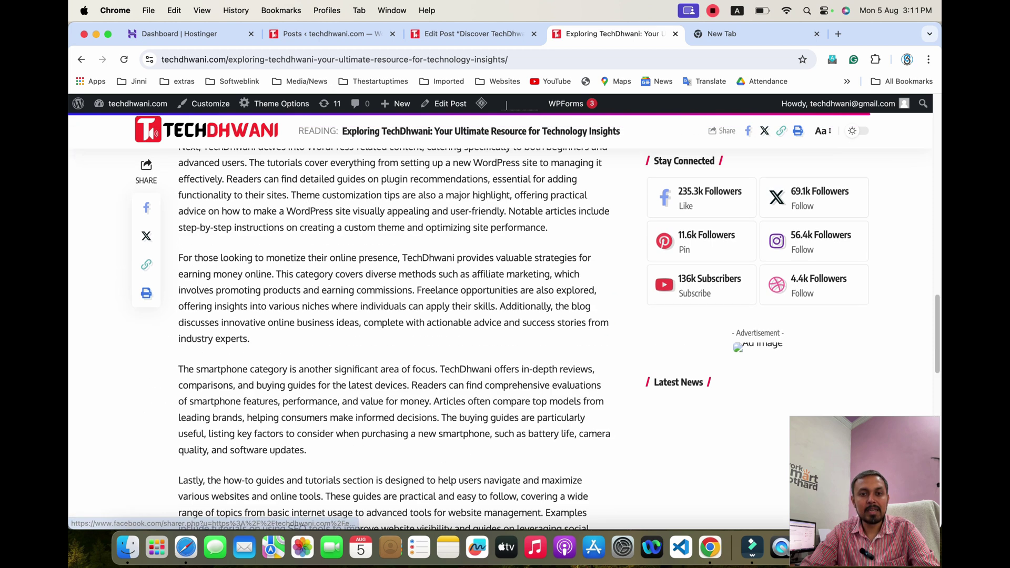
scroll(394, 316, "up", 5)
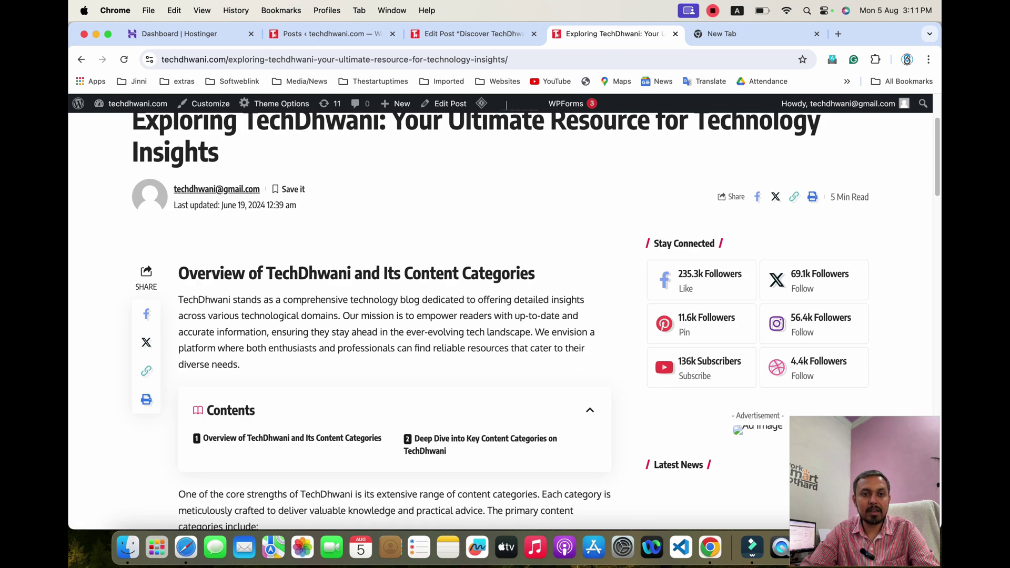
- Return to the "Discover TechDhwani" post editor and examine how its headings and paragraphs are laid out in the Classic block
left_click(471, 33)
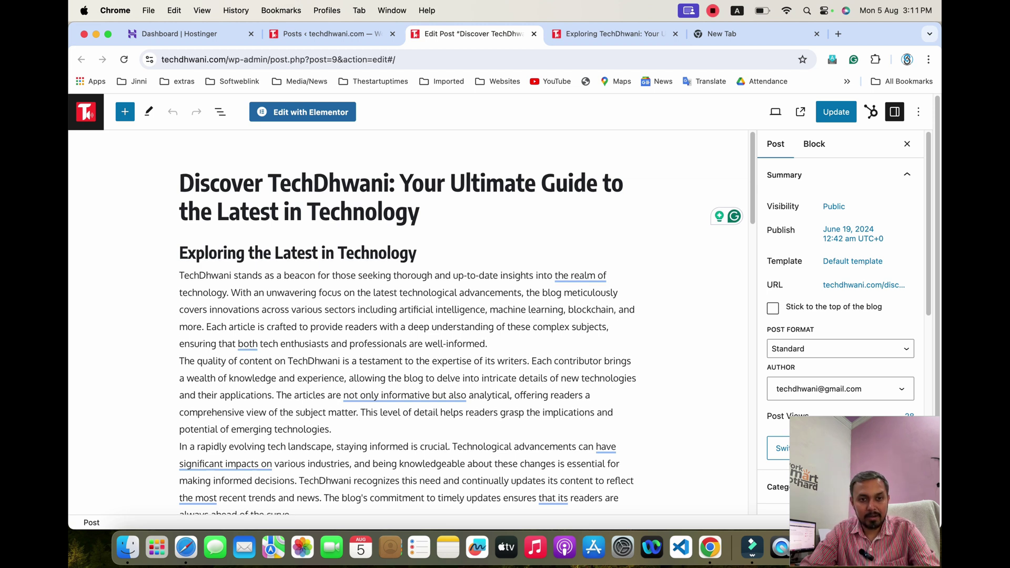
scroll(467, 324, "down", 1)
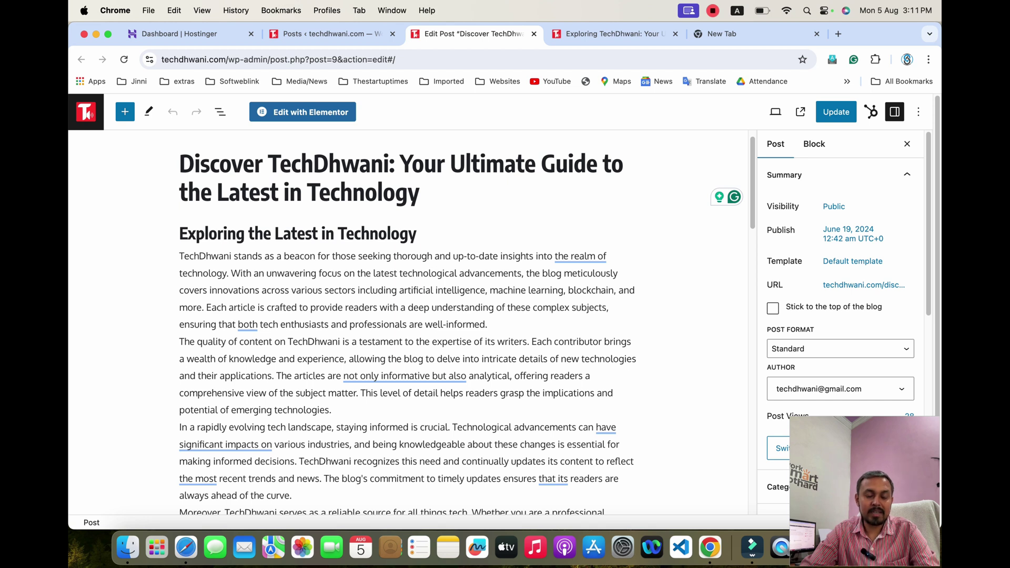
scroll(467, 323, "down", 5)
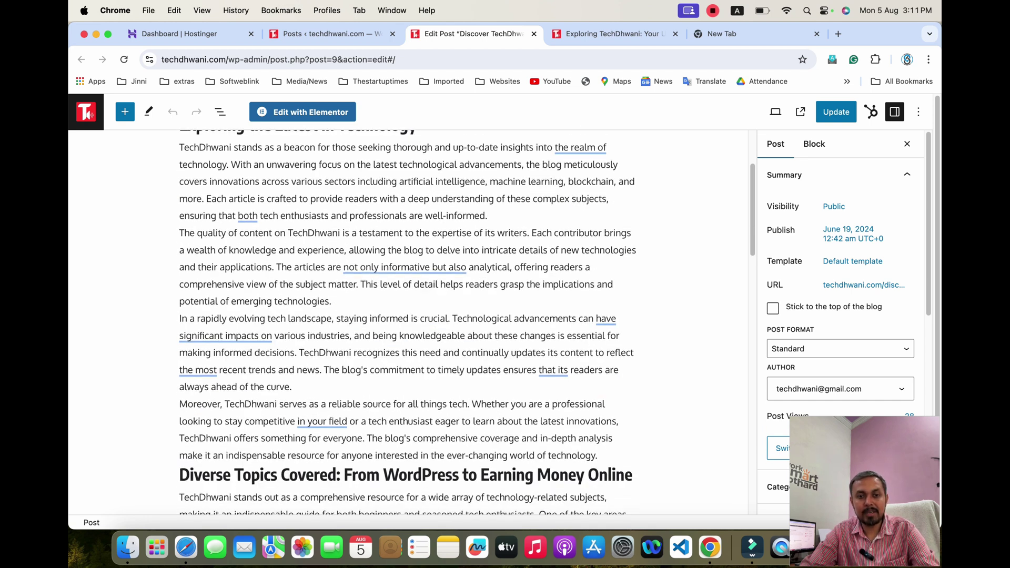
scroll(467, 324, "down", 8)
left_click(180, 299)
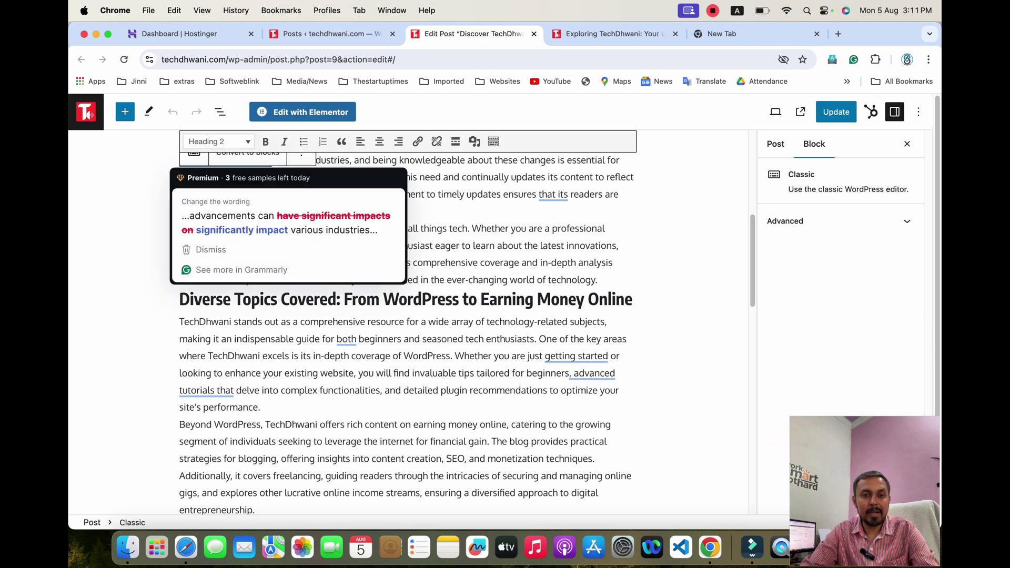
scroll(468, 323, "down", 15)
scroll(467, 323, "up", 10)
- Go back to the posts list and start a new post
left_click(333, 34)
scroll(337, 421, "up", 10)
left_click(246, 171)
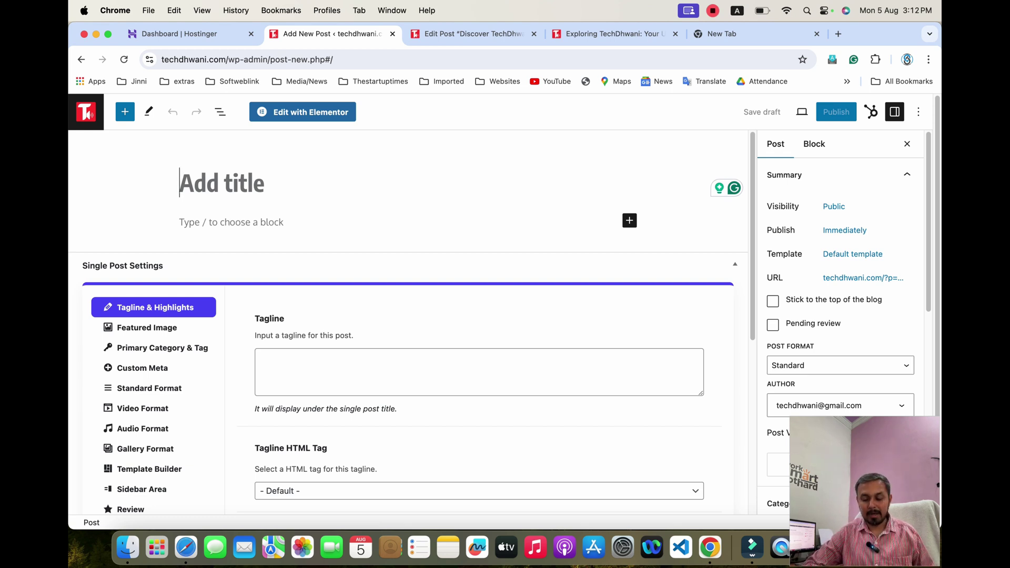
- Title the new post "How to write a post in WordPress", accepting the suggested capitalization of "WordPress"
type("How ")
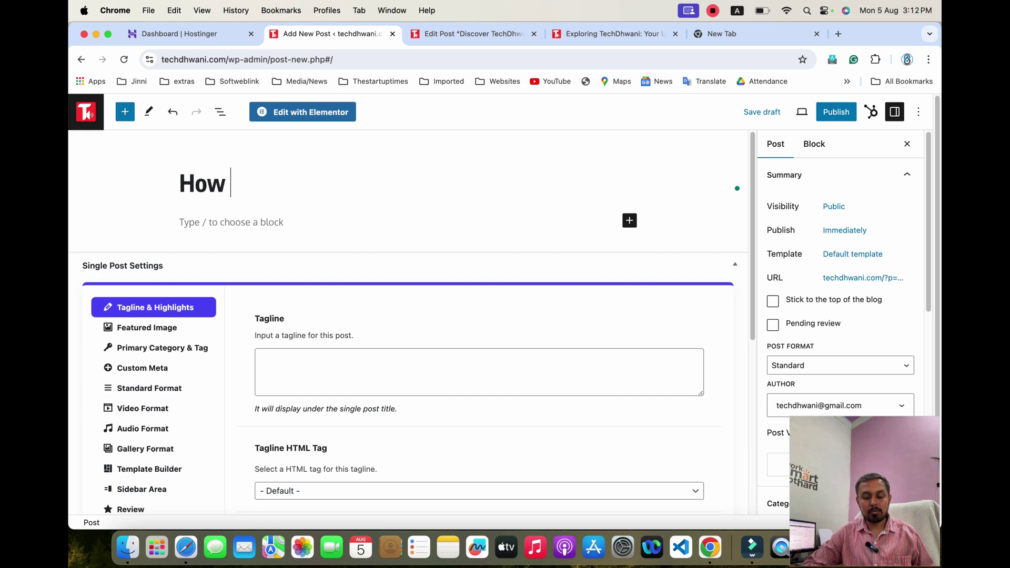
type("to wri")
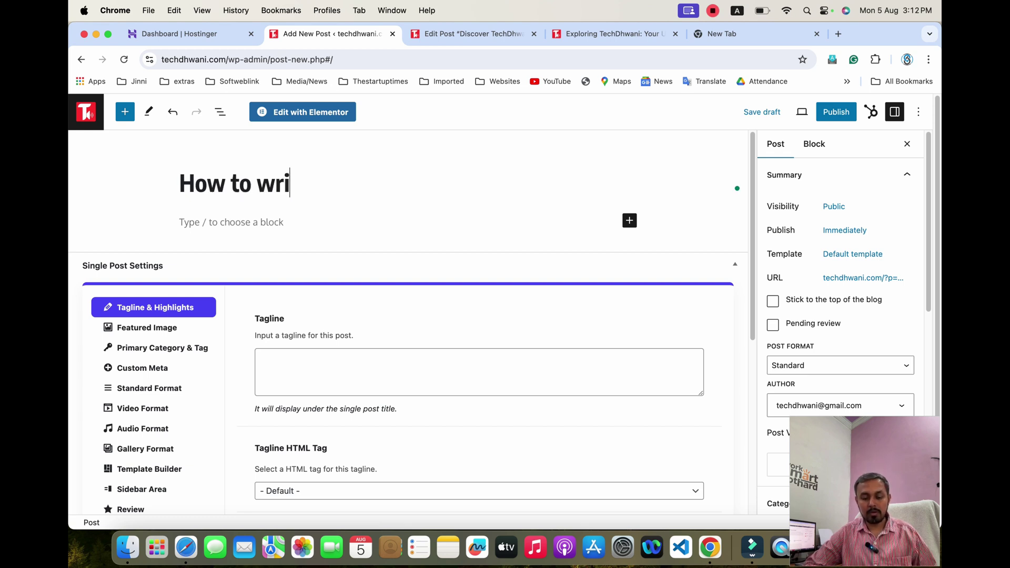
type("te a pos")
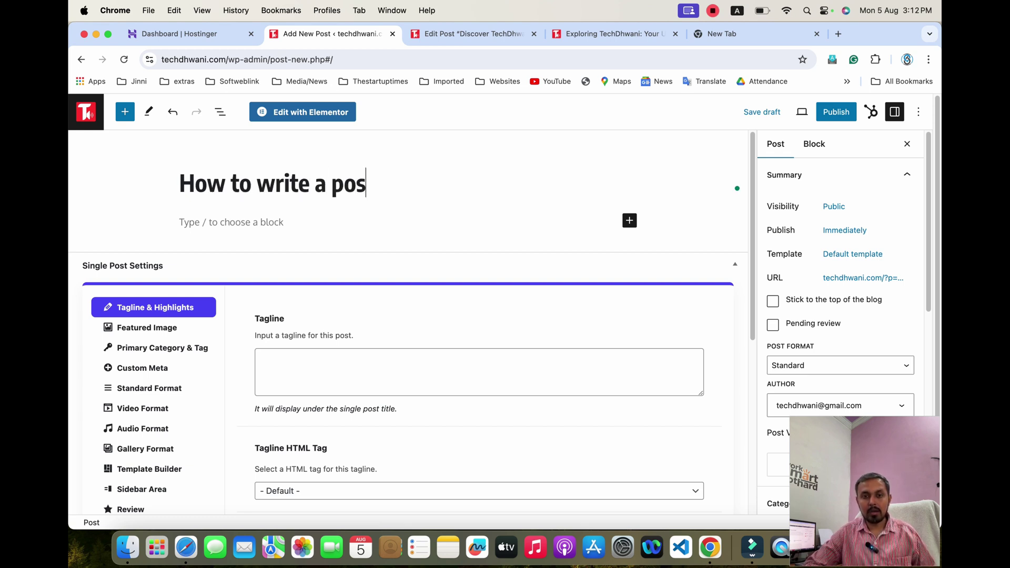
type("t in")
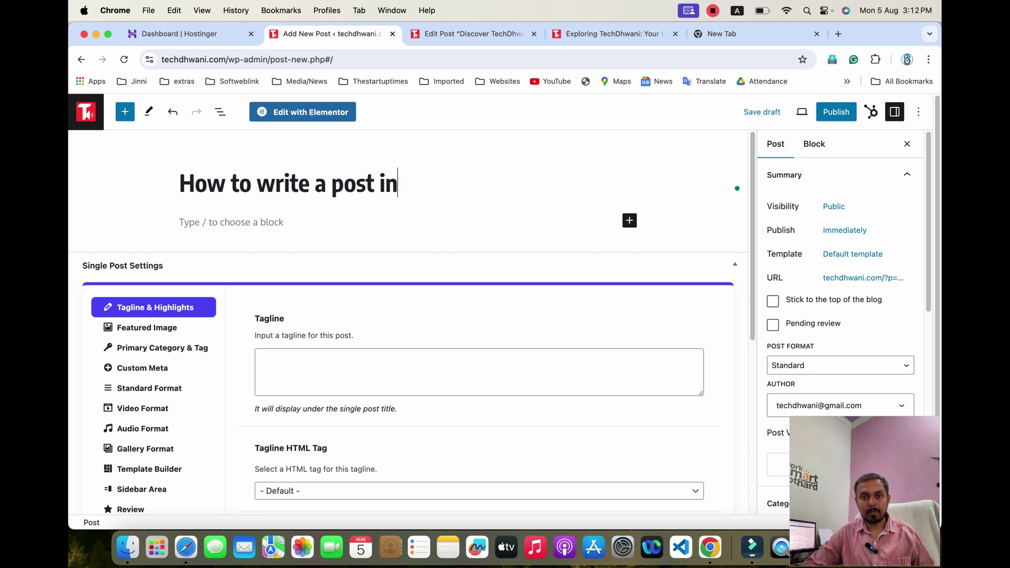
type(" wordpress")
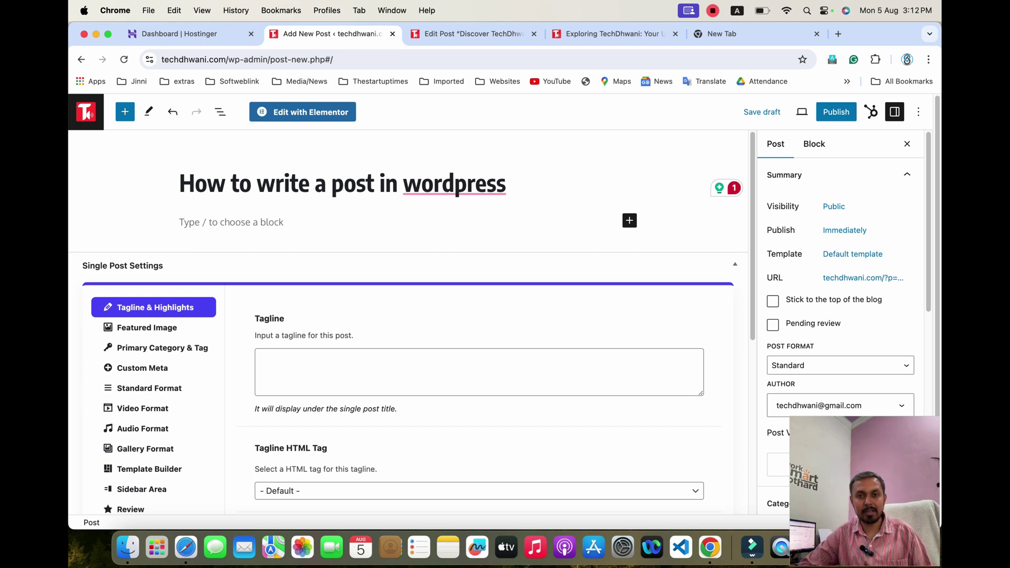
right_click(431, 183)
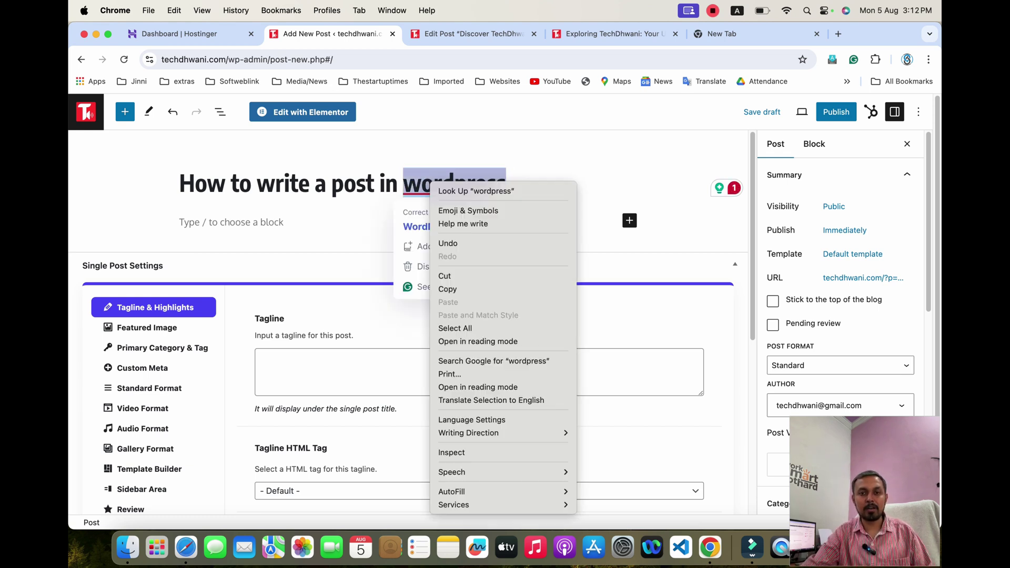
left_click(416, 227)
left_click(416, 227)
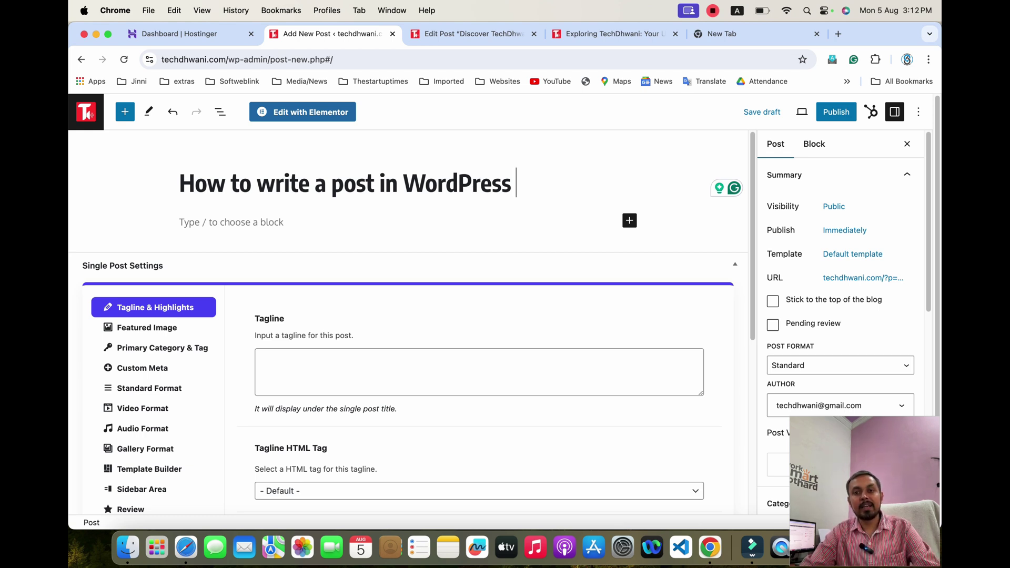
- Browse the full block library for the new post, including the Text, Media and Design categories
scroll(408, 324, "down", 1)
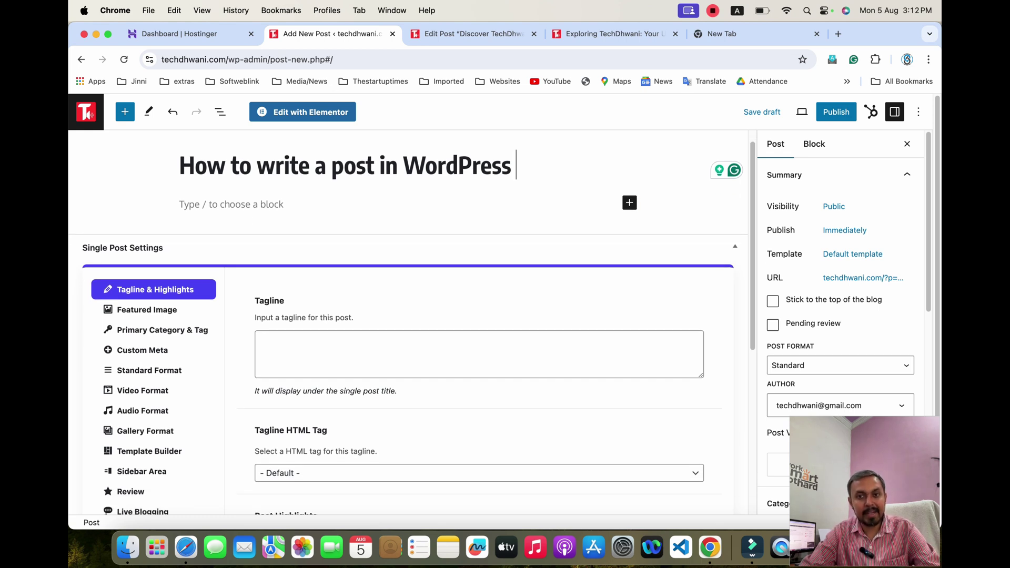
left_click(629, 203)
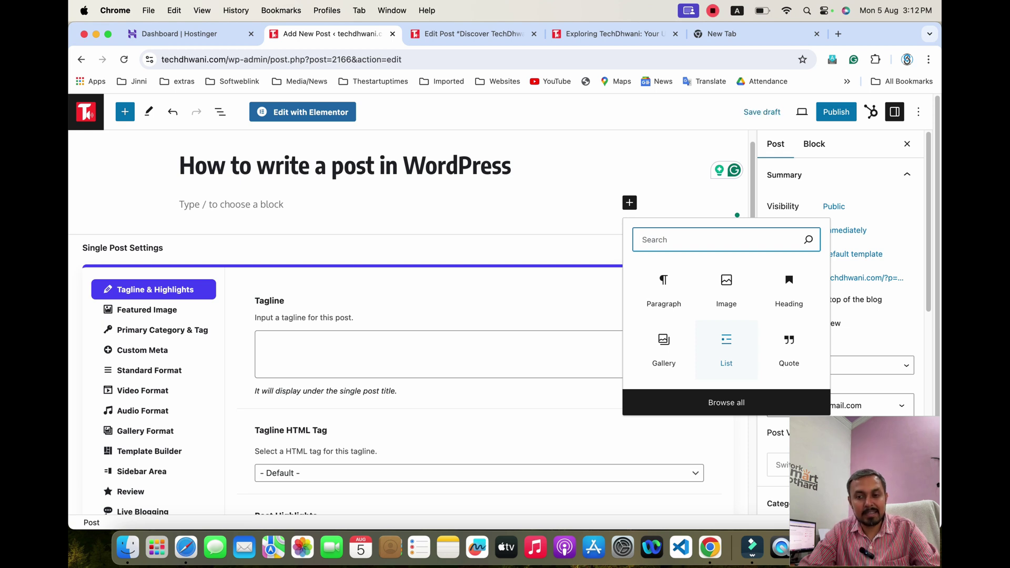
left_click(726, 403)
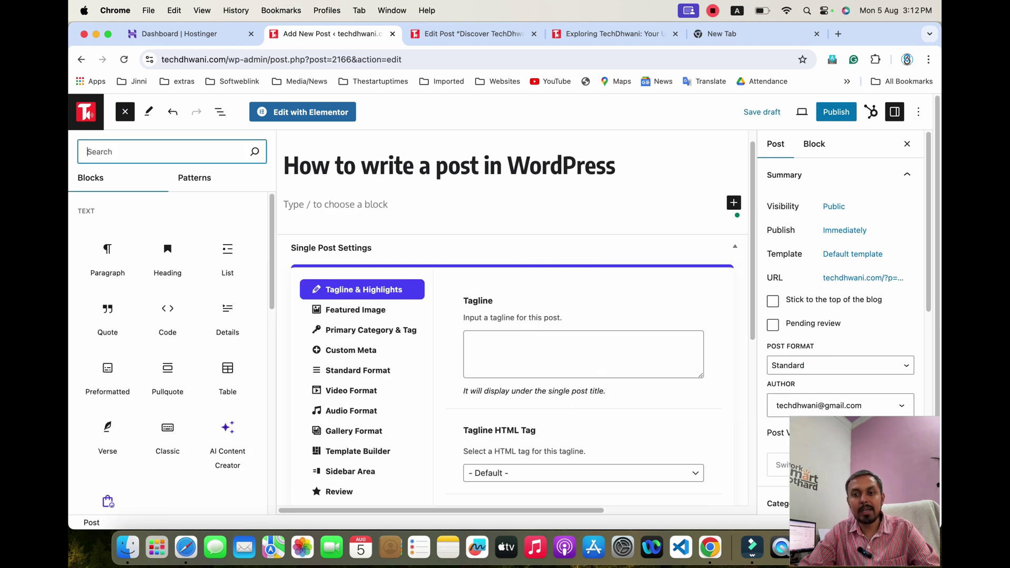
scroll(169, 347, "down", 20)
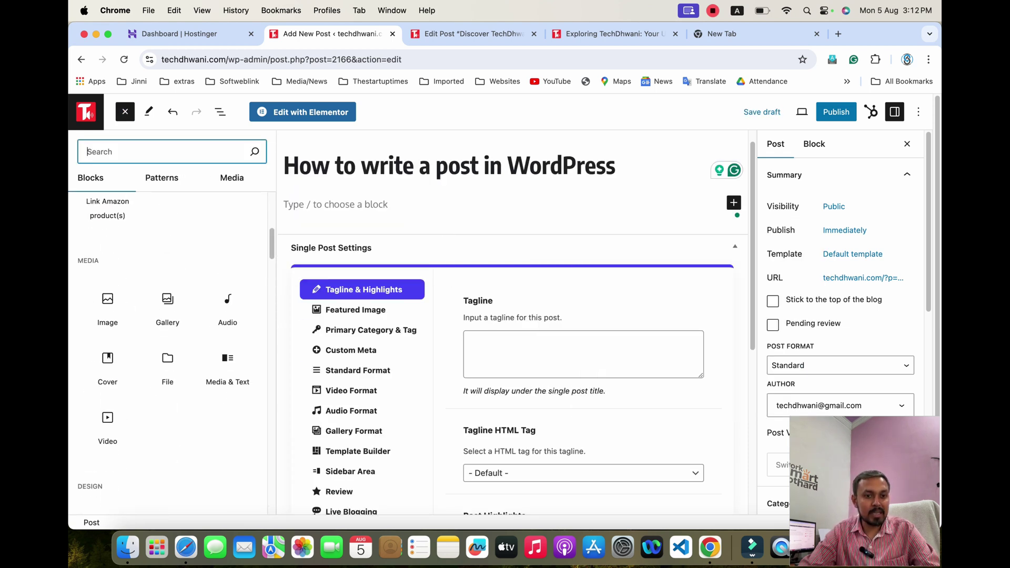
scroll(168, 347, "down", 8)
scroll(168, 348, "up", 15)
scroll(169, 348, "up", 12)
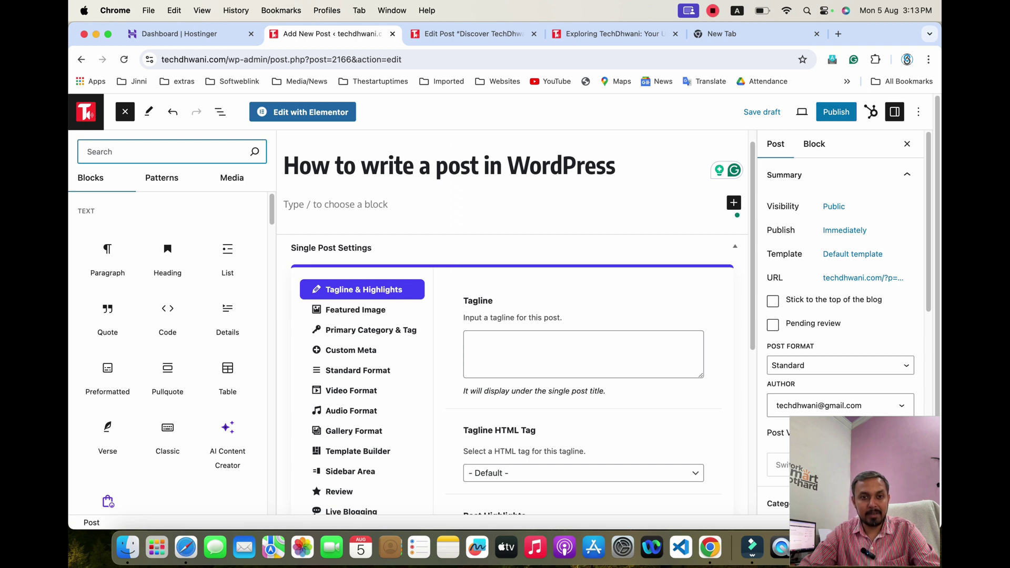
- Insert a Heading block directly below the post title with the text "What is Post?"
left_click(368, 204)
left_click(368, 201)
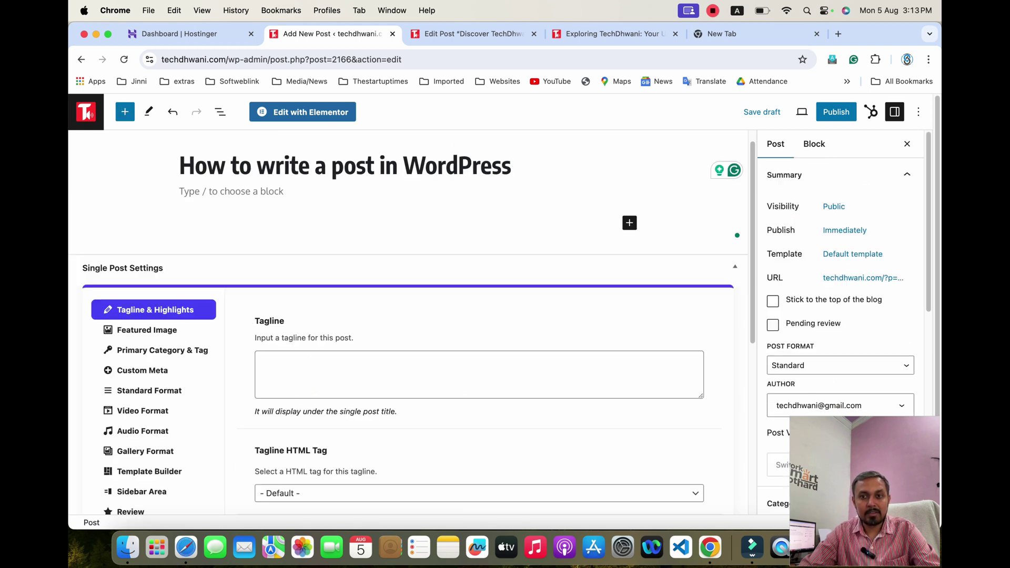
left_click(369, 192)
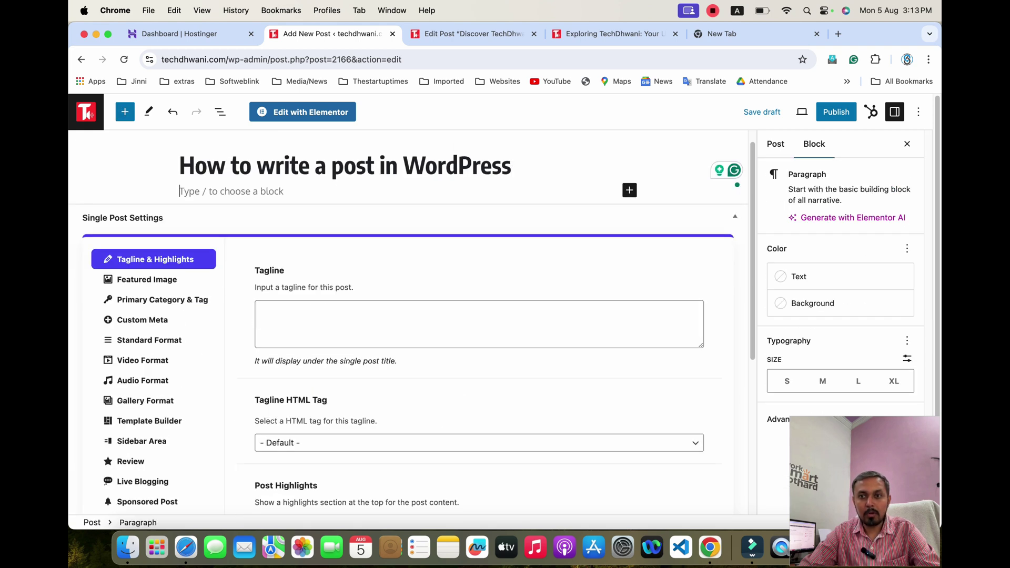
left_click(629, 190)
left_click(774, 288)
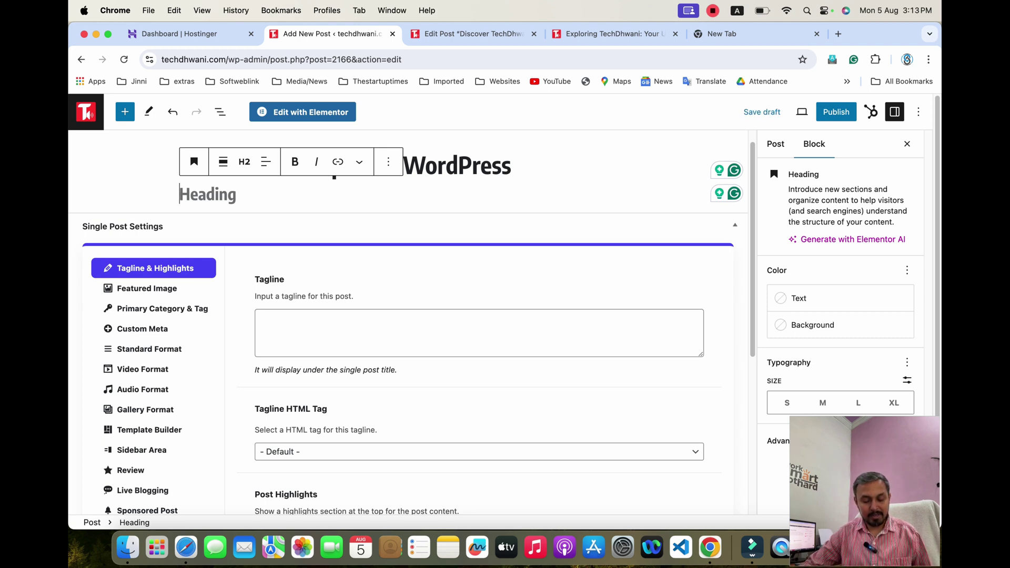
type("Wh")
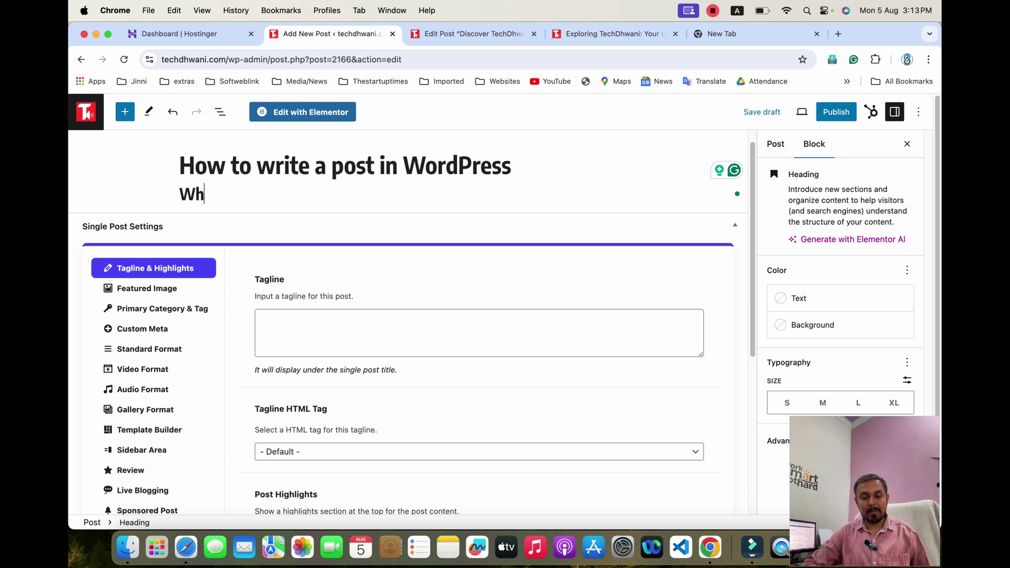
type("at is ")
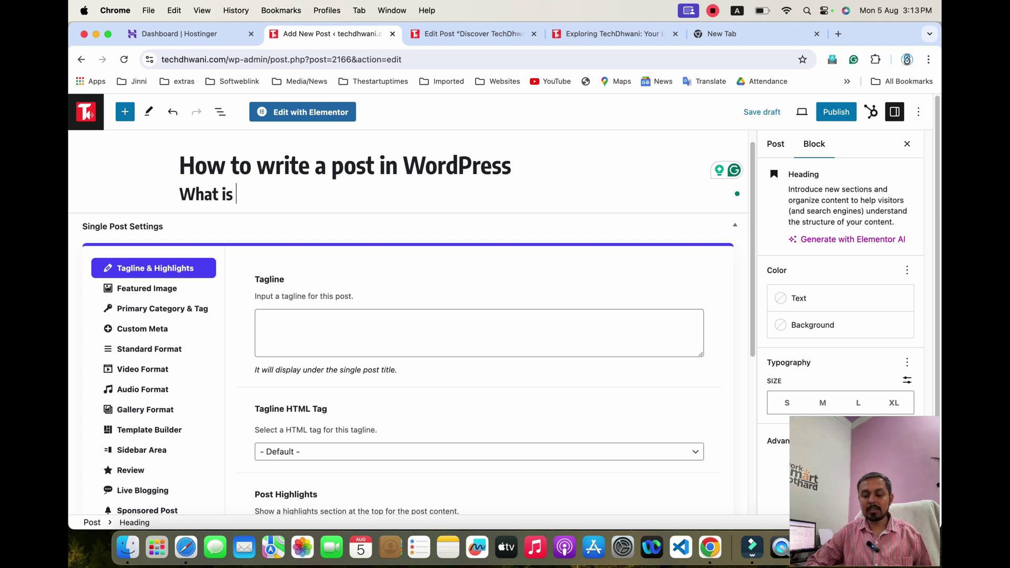
type("Posy")
key("BackSpace")
type("t?")
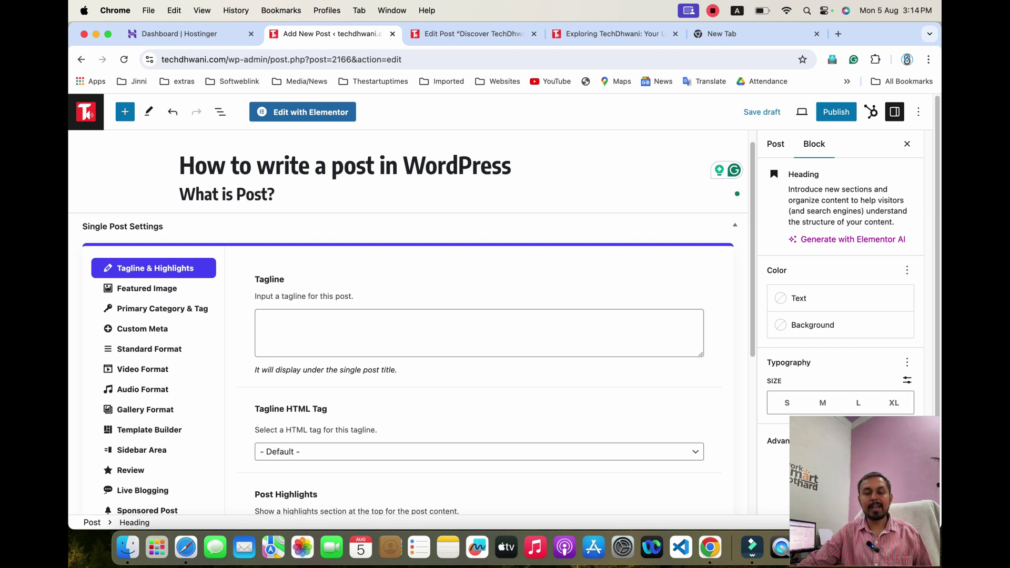
- Try Heading 3, Heading 4 and Heading 1 as levels for the "What is Post?" heading
key("super+a")
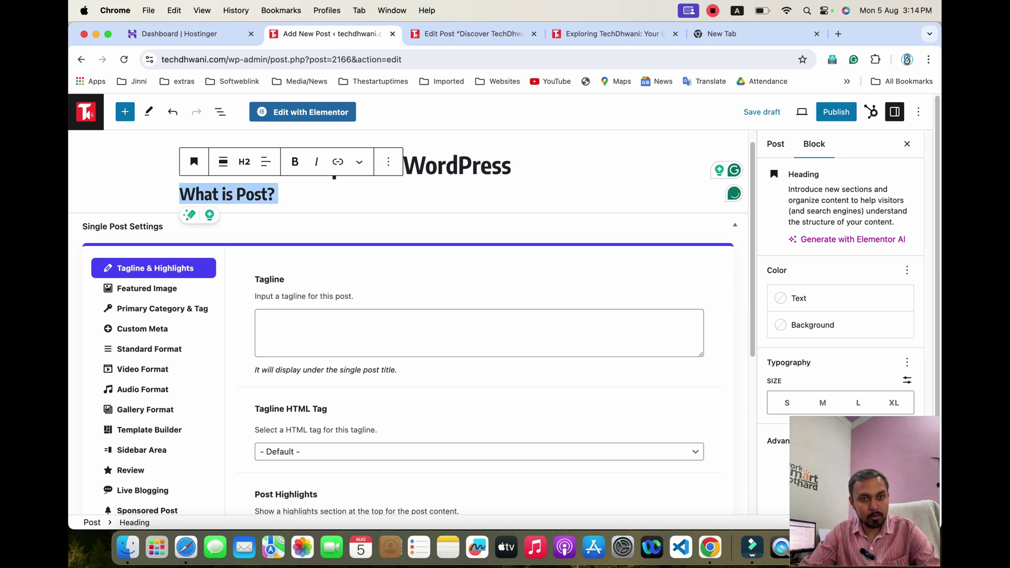
left_click(244, 162)
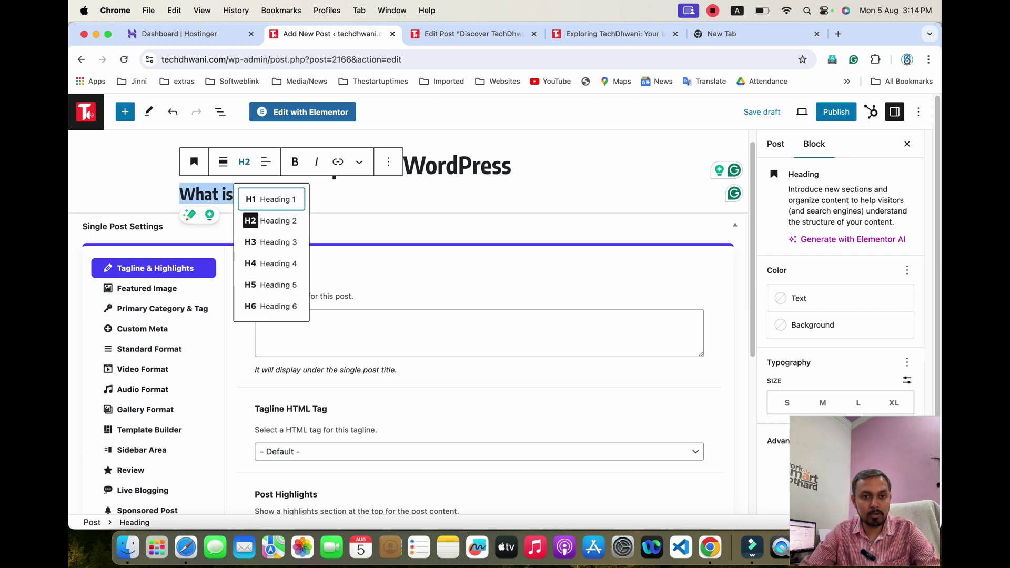
left_click(278, 242)
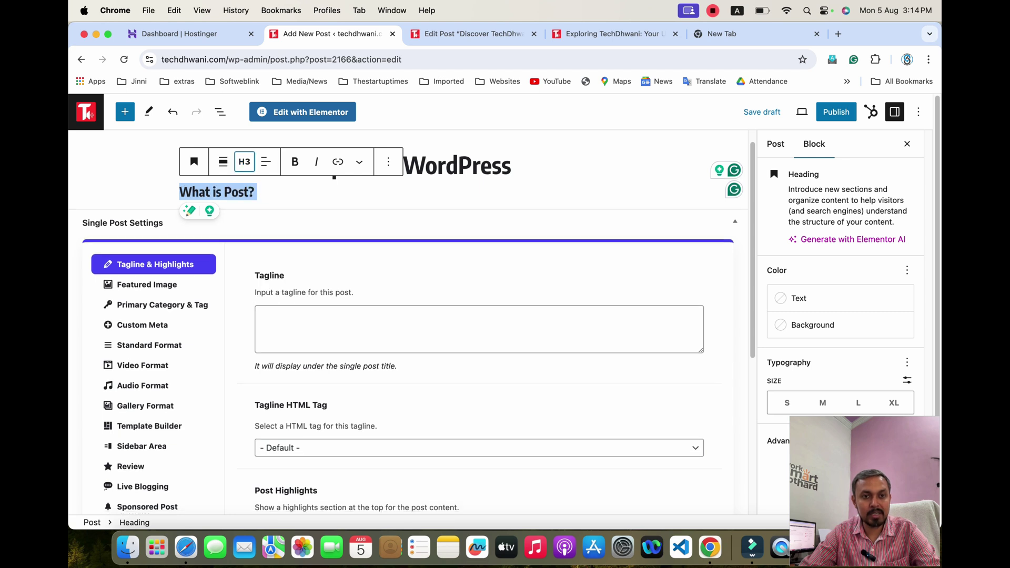
left_click(244, 161)
left_click(277, 260)
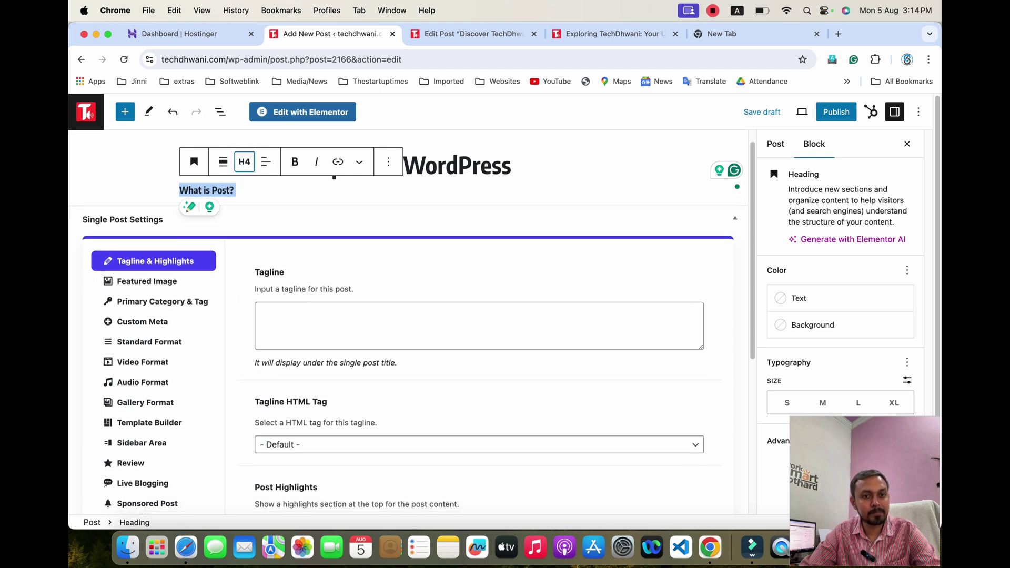
left_click(244, 162)
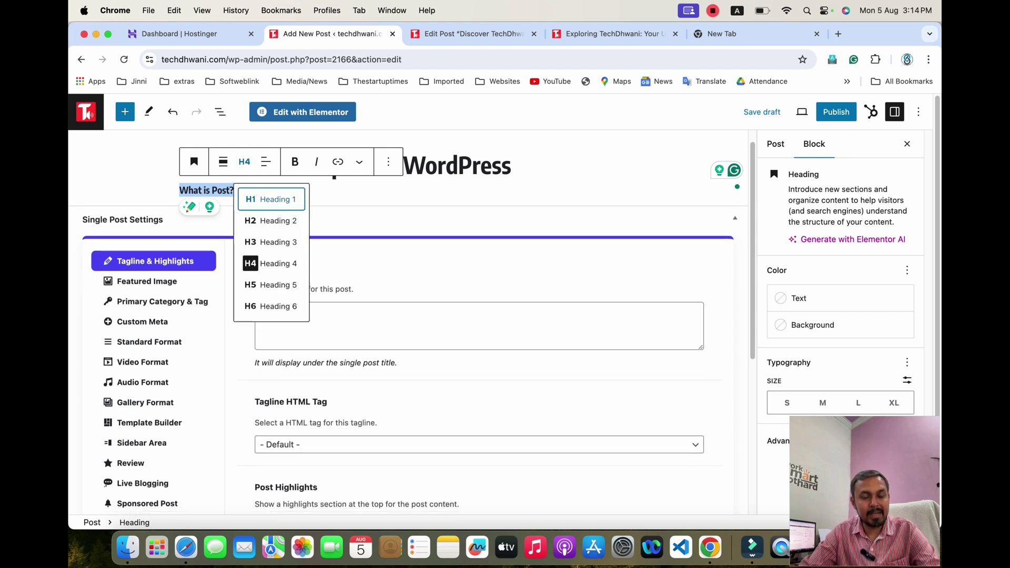
left_click(271, 199)
left_click(425, 165)
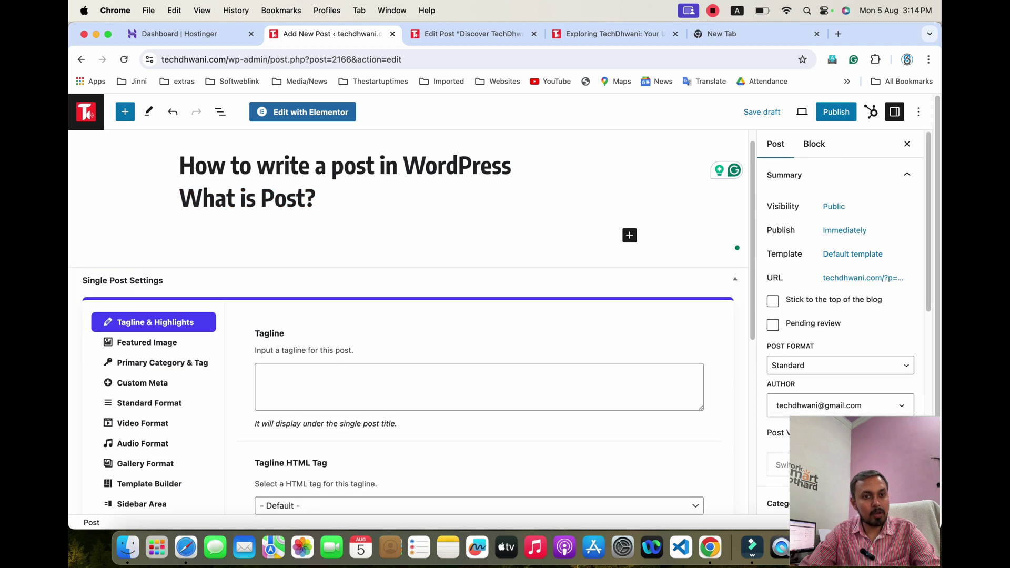
- Set the "What is Post?" heading's level to Heading 2
left_click(267, 199)
left_click(244, 161)
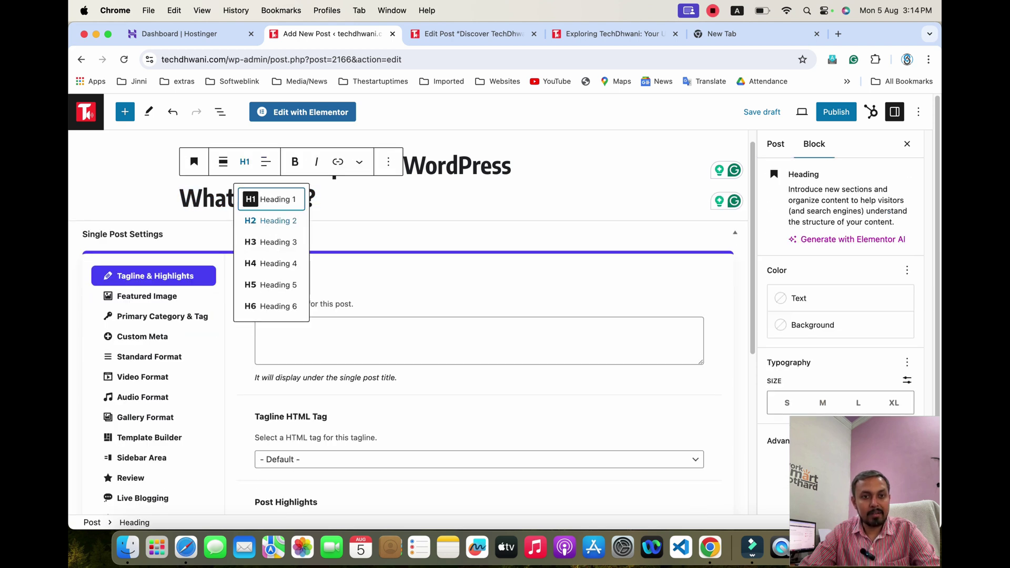
left_click(271, 220)
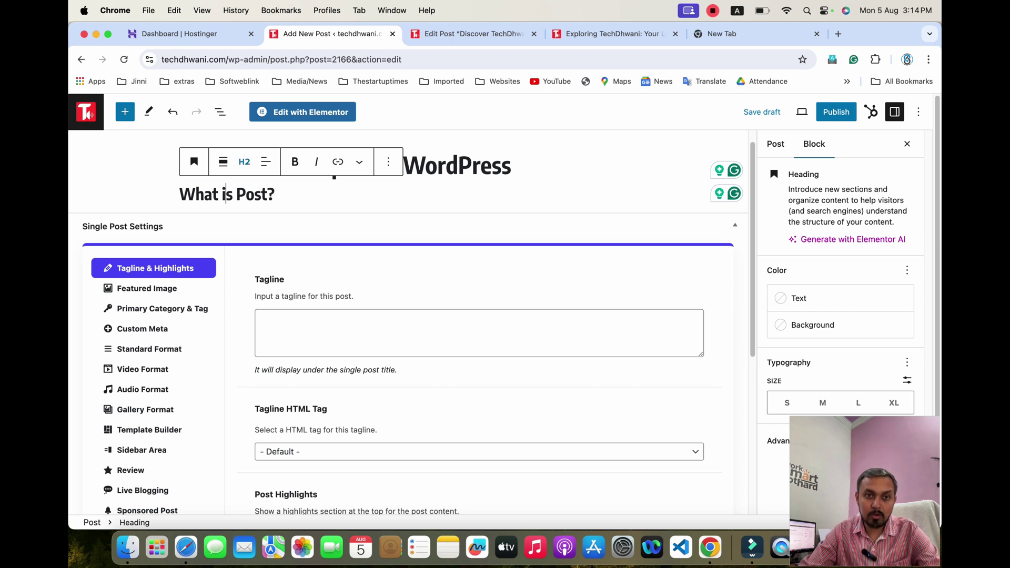
left_click(244, 162)
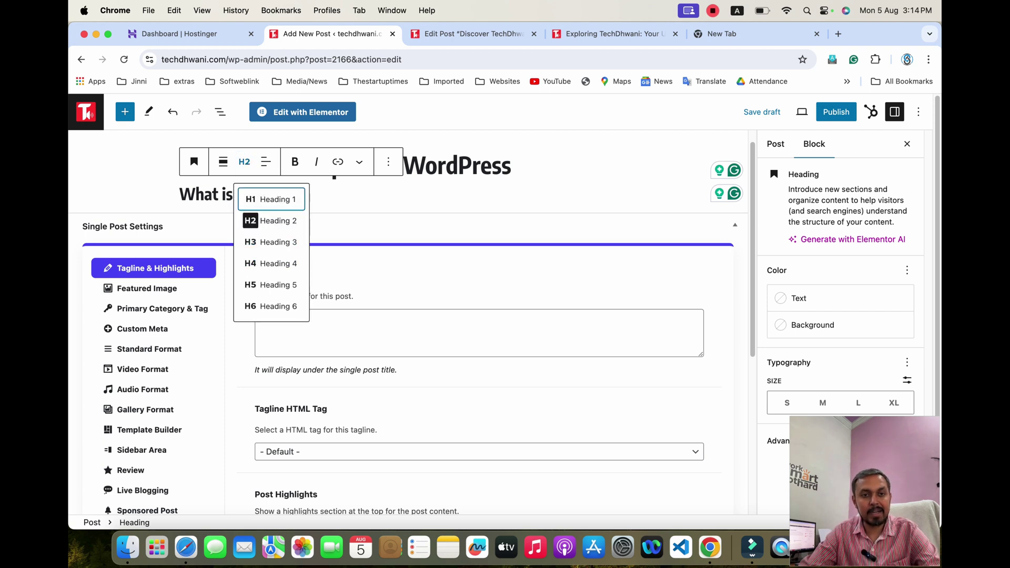
left_click(221, 195)
- Add a Paragraph block below the "What is Post?" heading
left_click(279, 195)
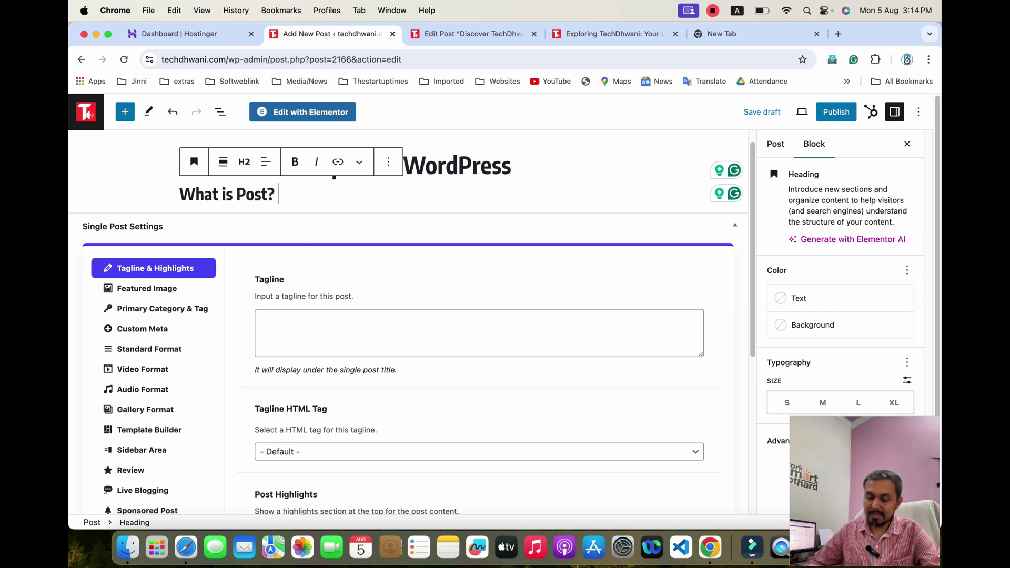
key("Return")
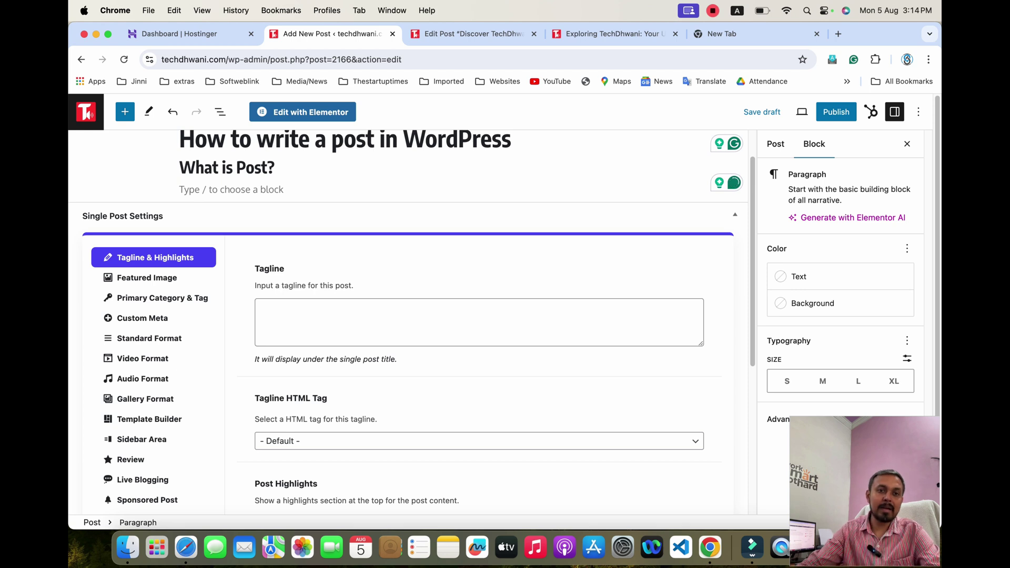
left_click(630, 188)
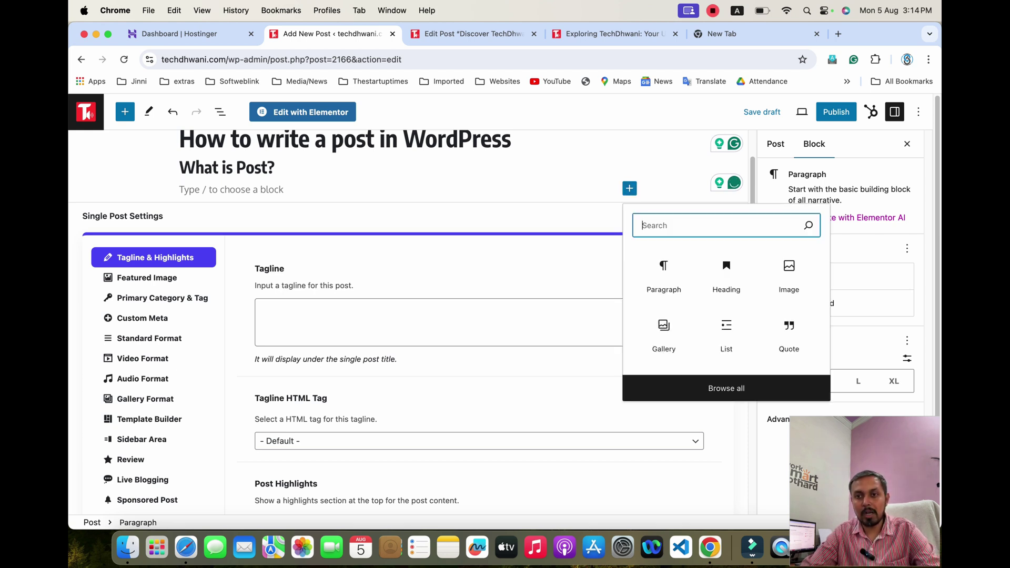
left_click(663, 272)
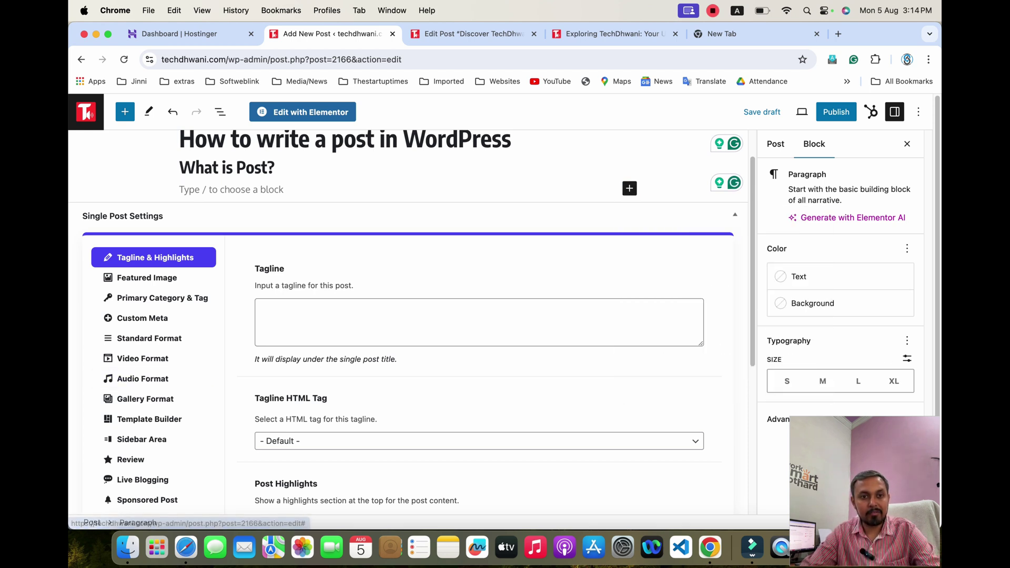
left_click(630, 188)
key("Escape")
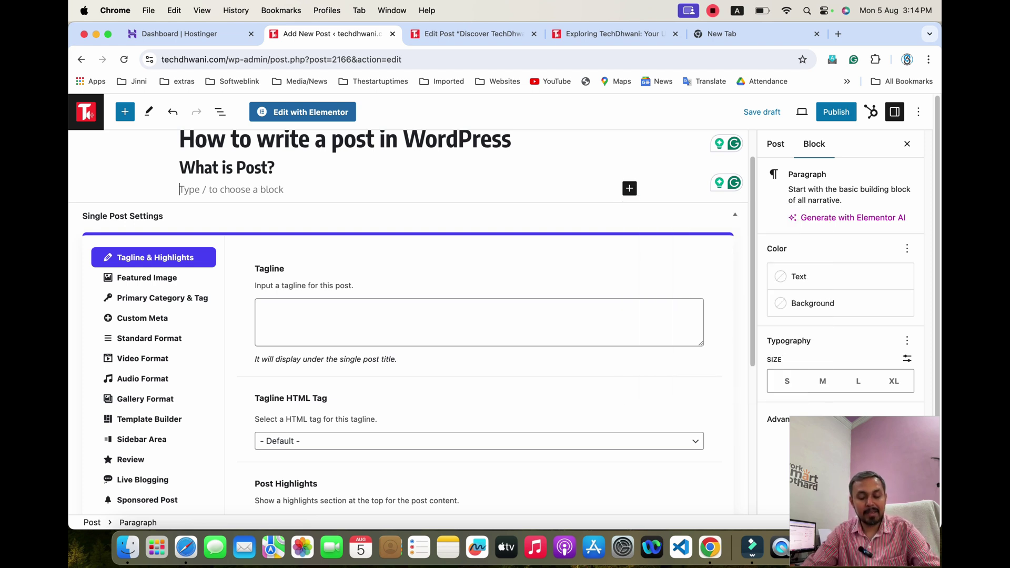
- Write "Post is an article which we write about something" in the paragraph below the heading
type("POst")
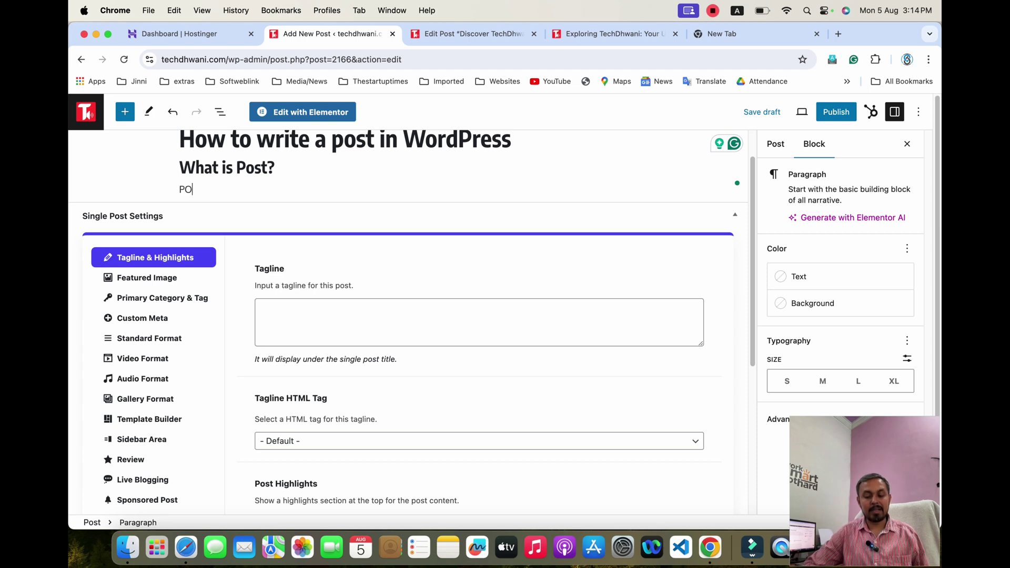
key("BackSpace")
key("BackSpace")
key("BackSpace")
type("ost is na")
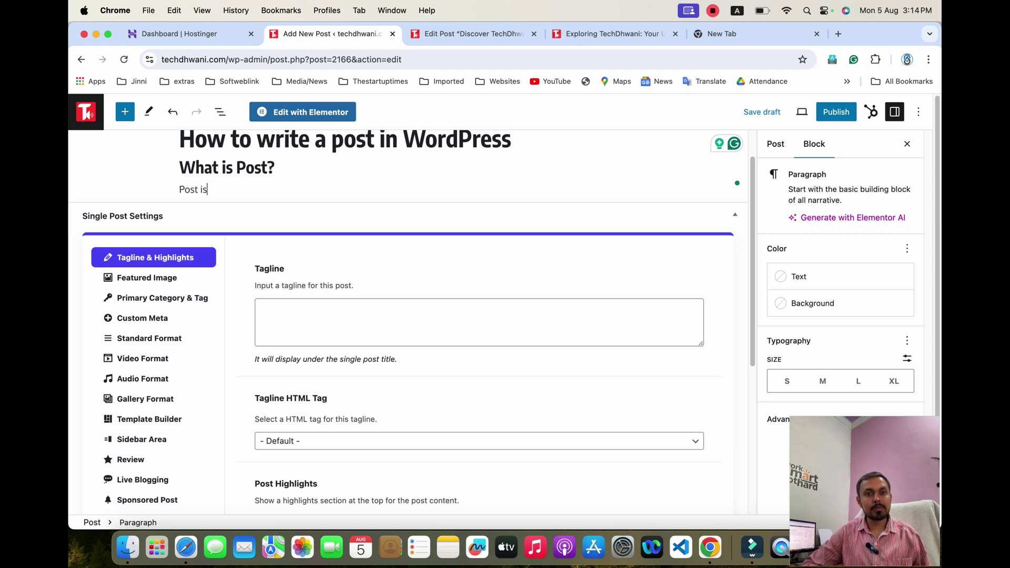
key("BackSpace")
key("BackSpace")
key("BackSpace")
type("an ")
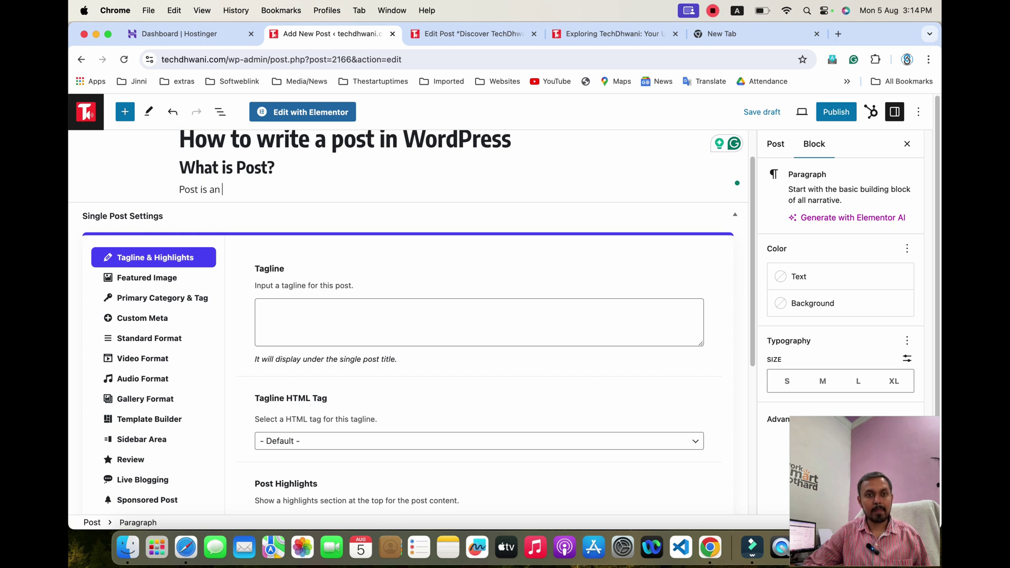
type("article which we")
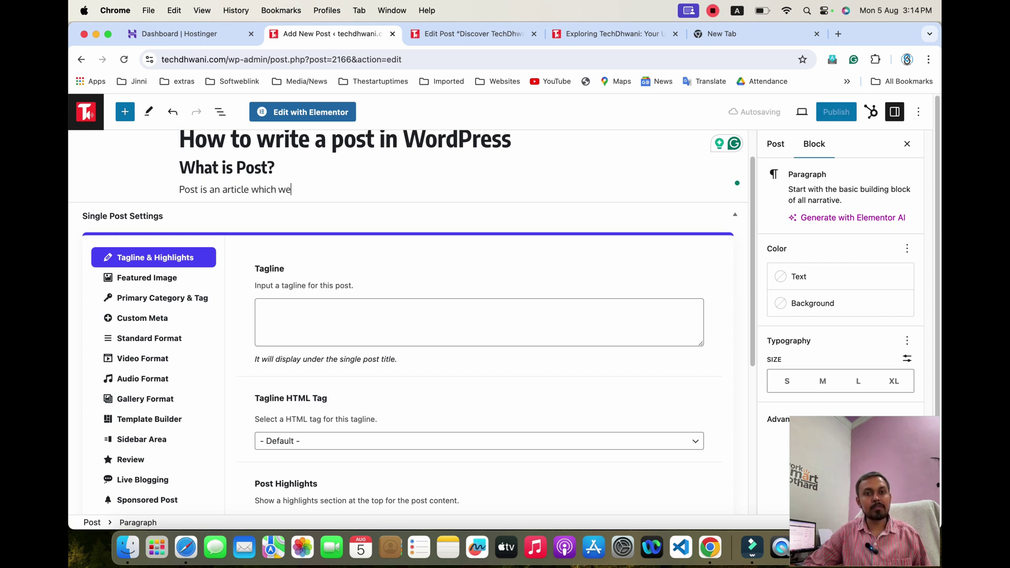
type(" write ab")
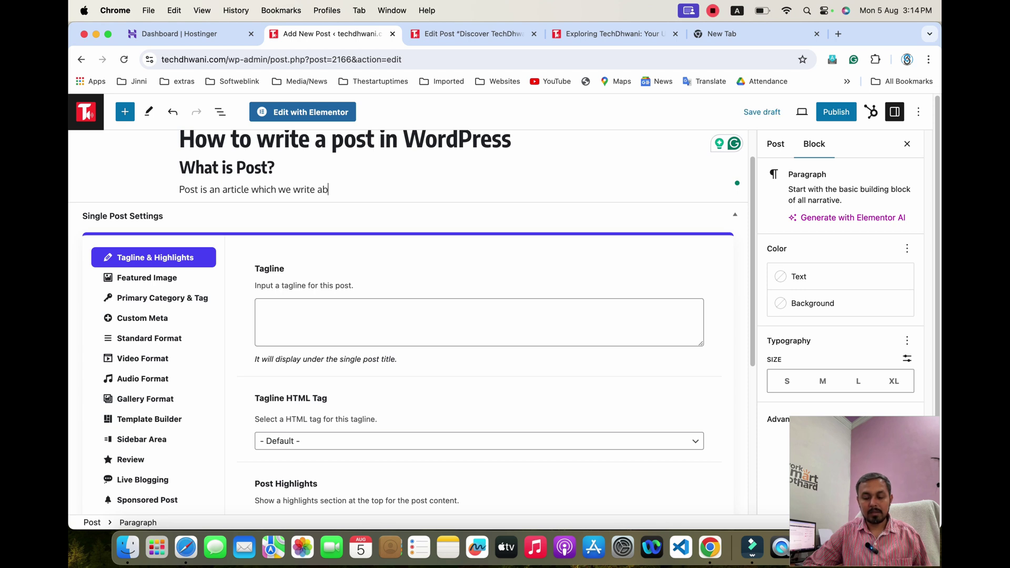
type("out some")
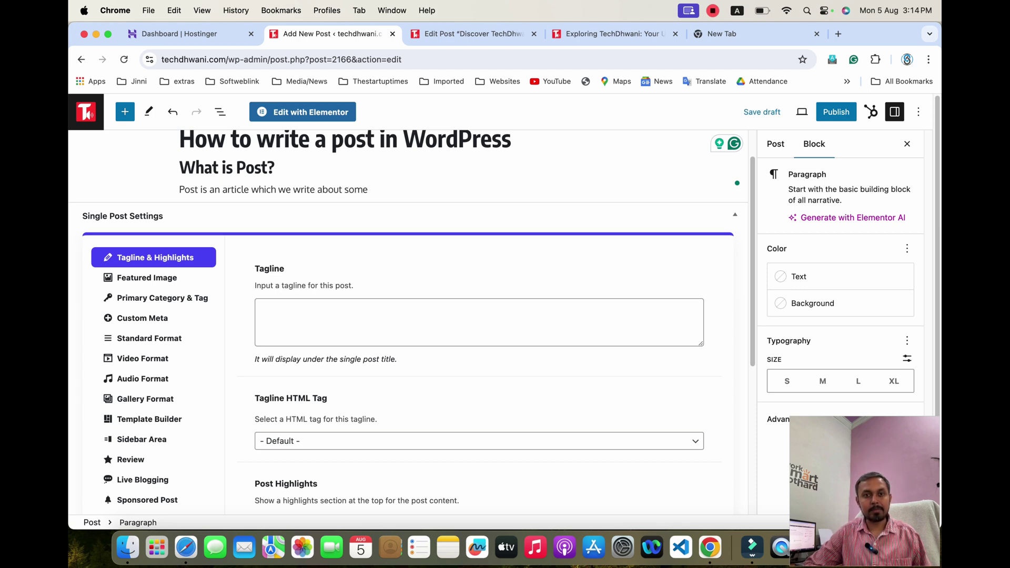
type("nhing")
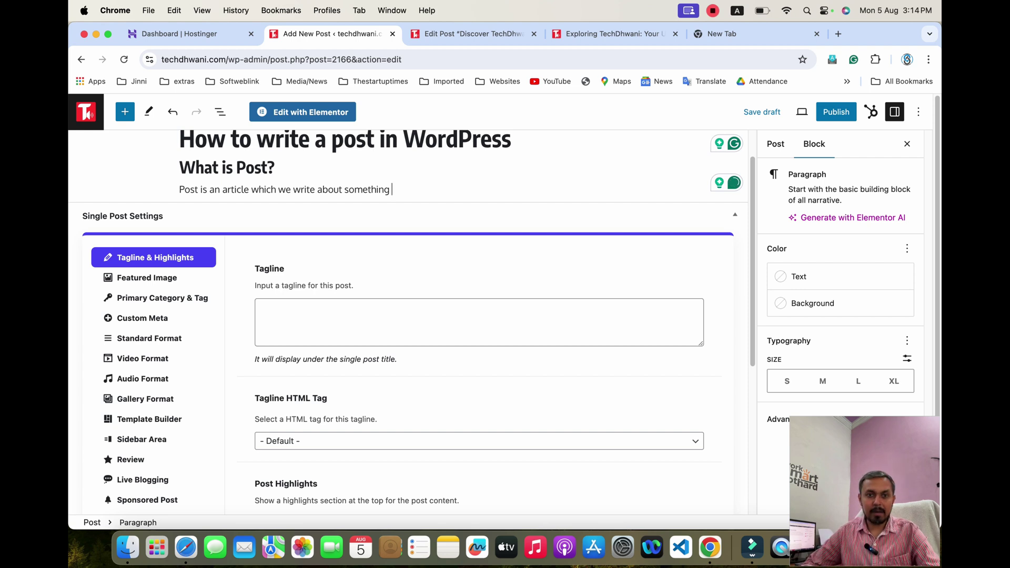
- Switch the input source to Hindi – Transliteration and write "पोस्ट क्या होता है" in a new paragraph below the English sentence
key("Return")
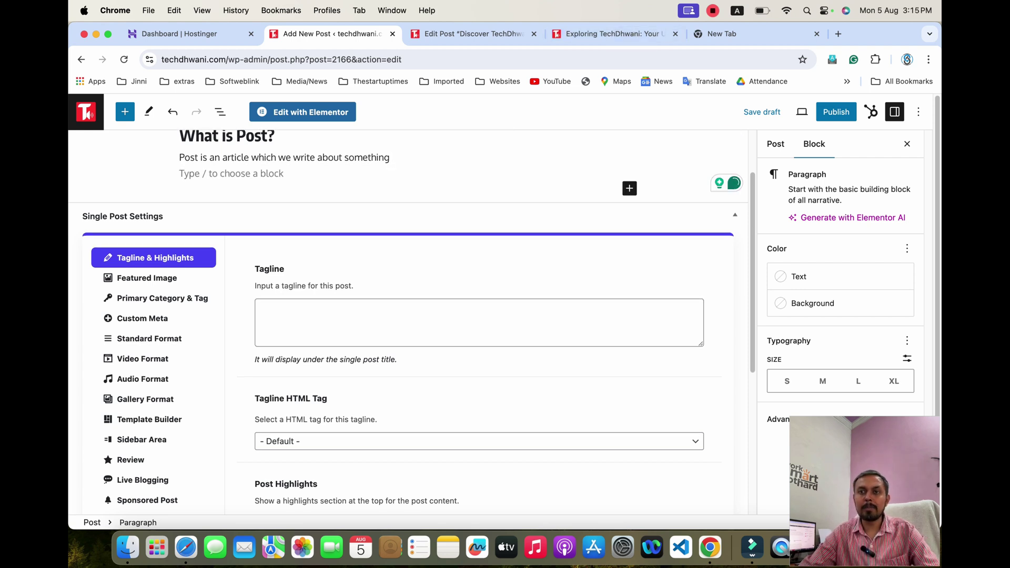
left_click(737, 10)
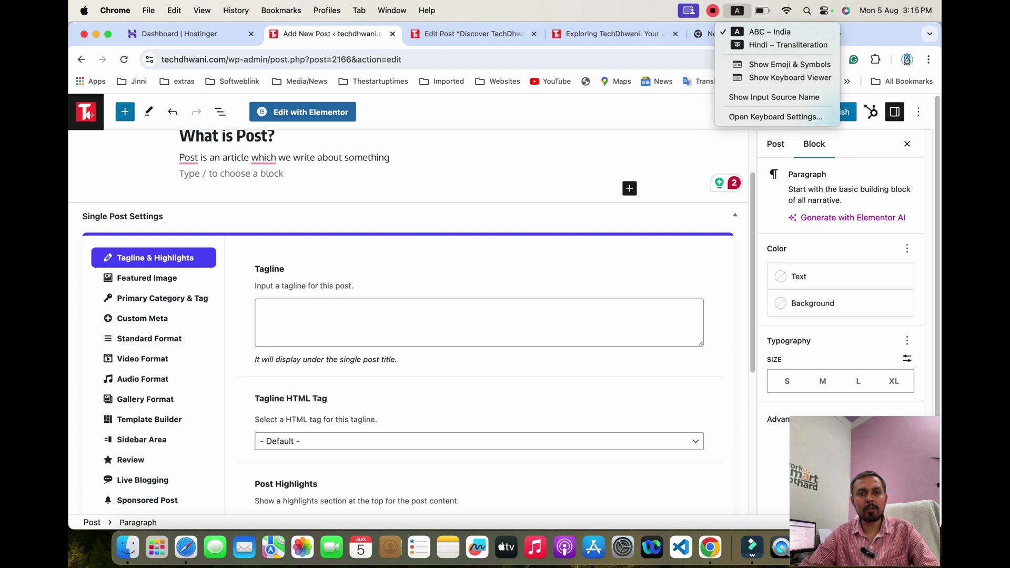
key("Escape")
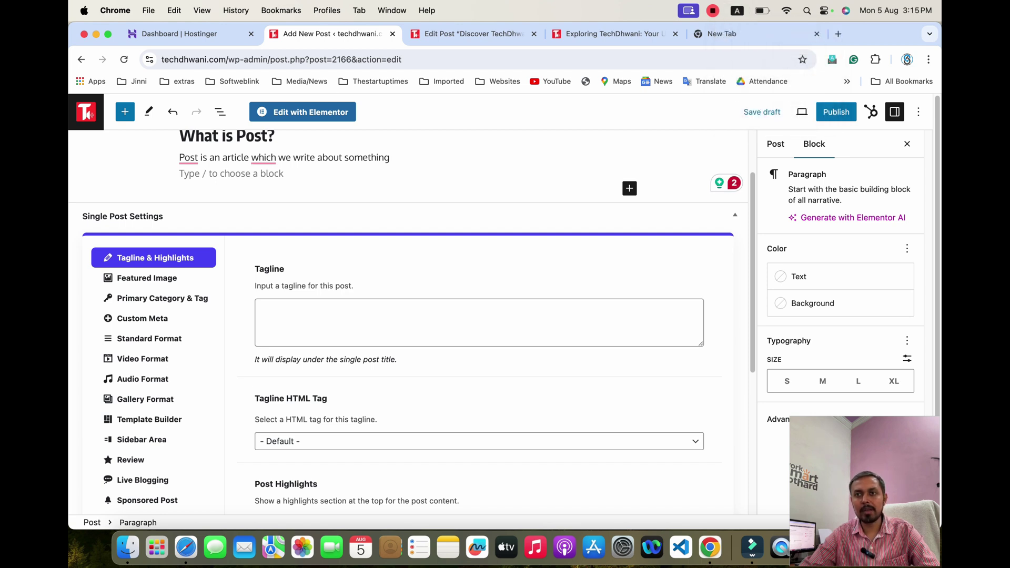
left_click(737, 11)
left_click(772, 45)
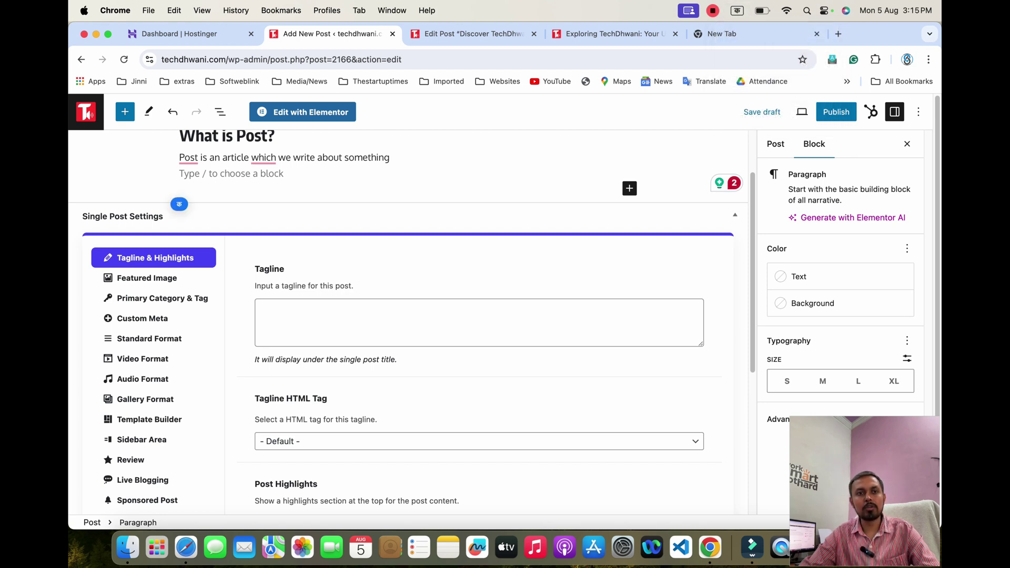
type("post")
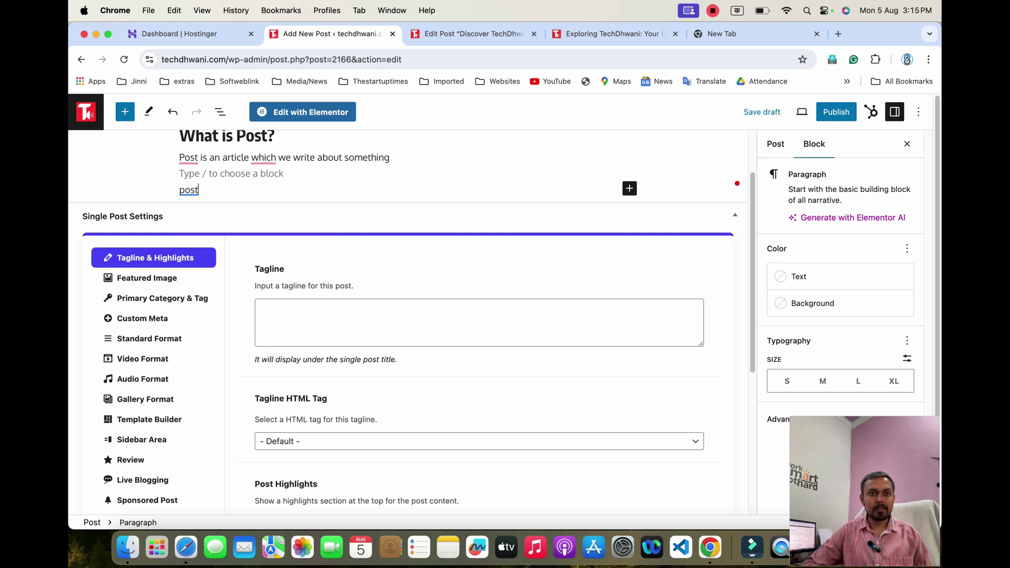
type(" kya ho")
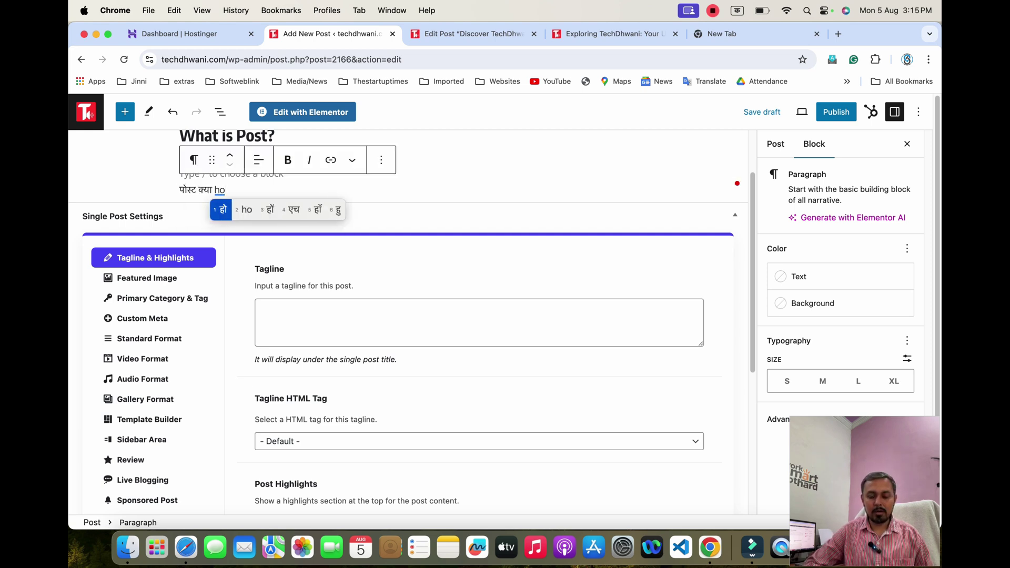
type("ta hai")
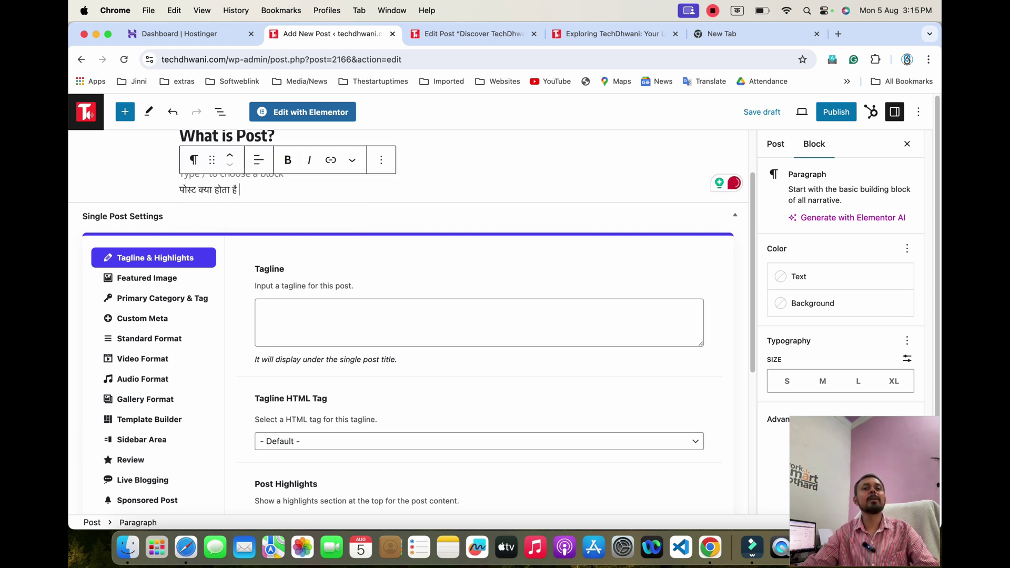
- Make the whole Hindi sentence bold, trying italic on it and removing the italic again
key("super+a")
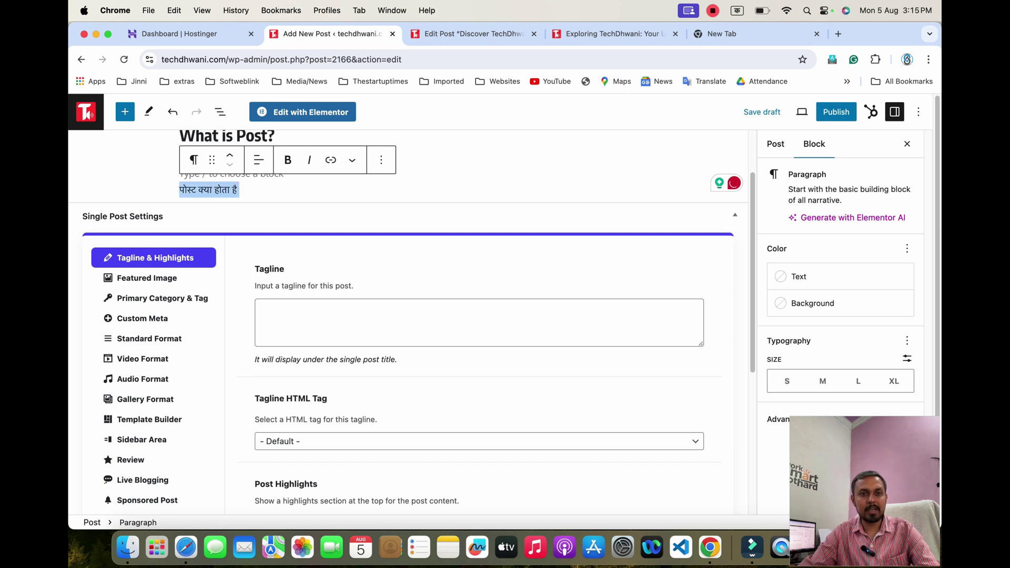
key("super+b")
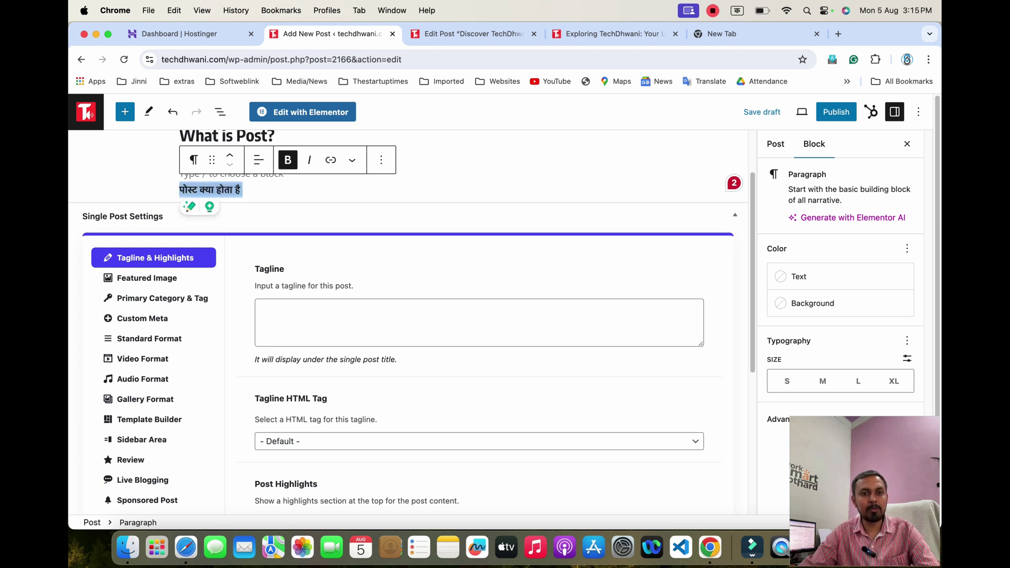
key("super+i")
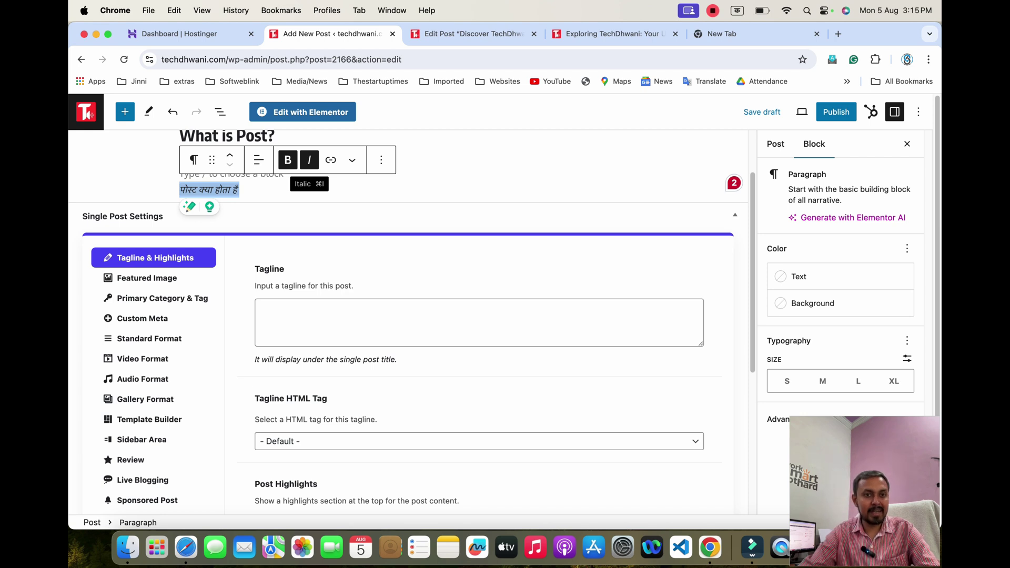
key("super+i")
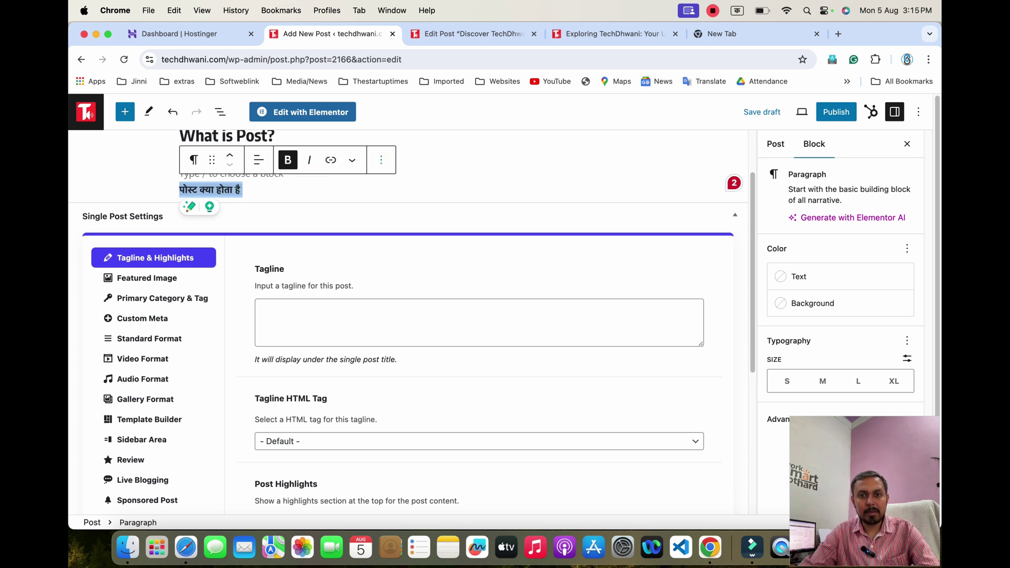
- Look through the Hindi paragraph's block options, such as Duplicate, Group, Lock and Delete, and return to the text
left_click(381, 160)
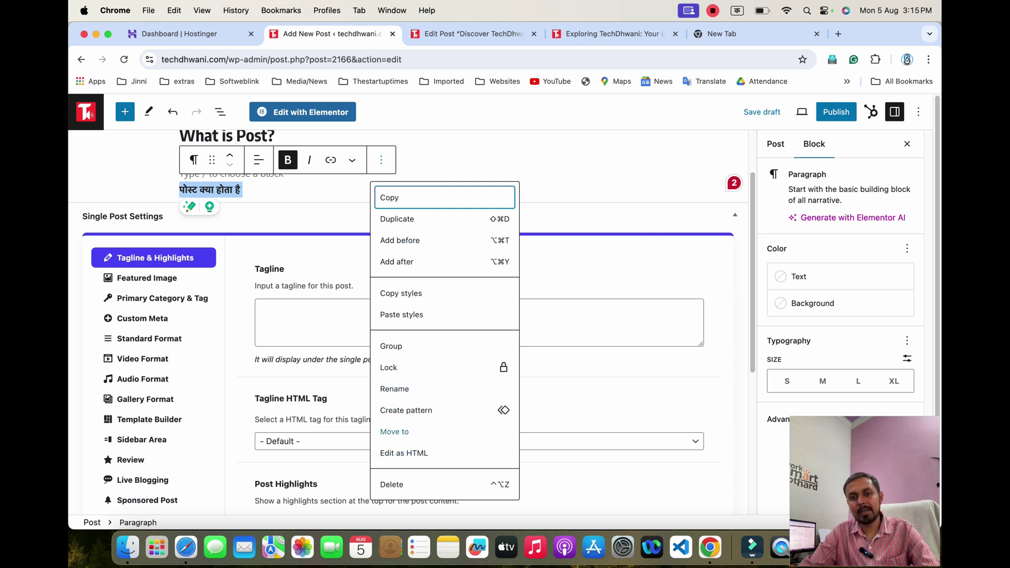
left_click(243, 190)
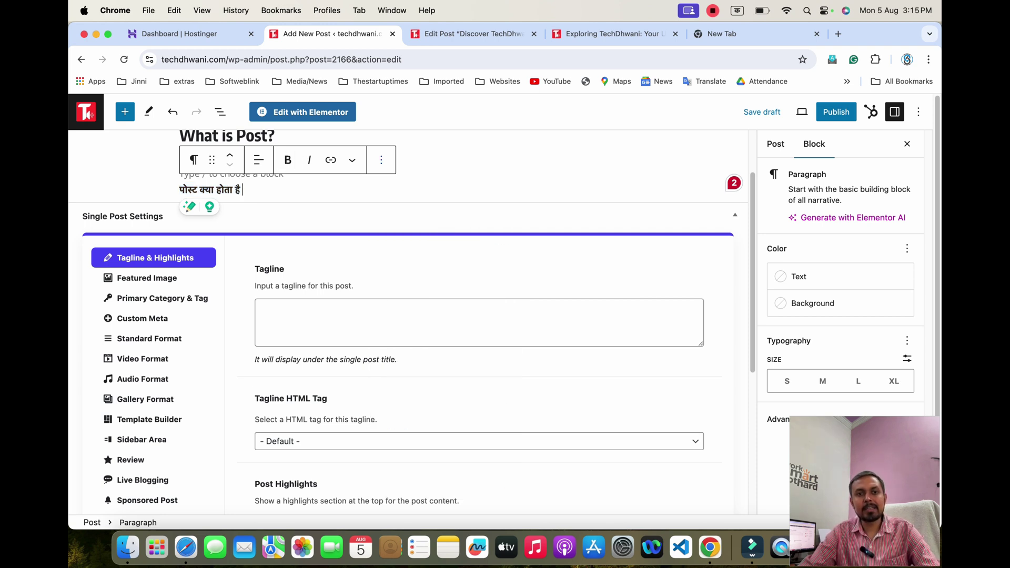
scroll(412, 323, "up", 3)
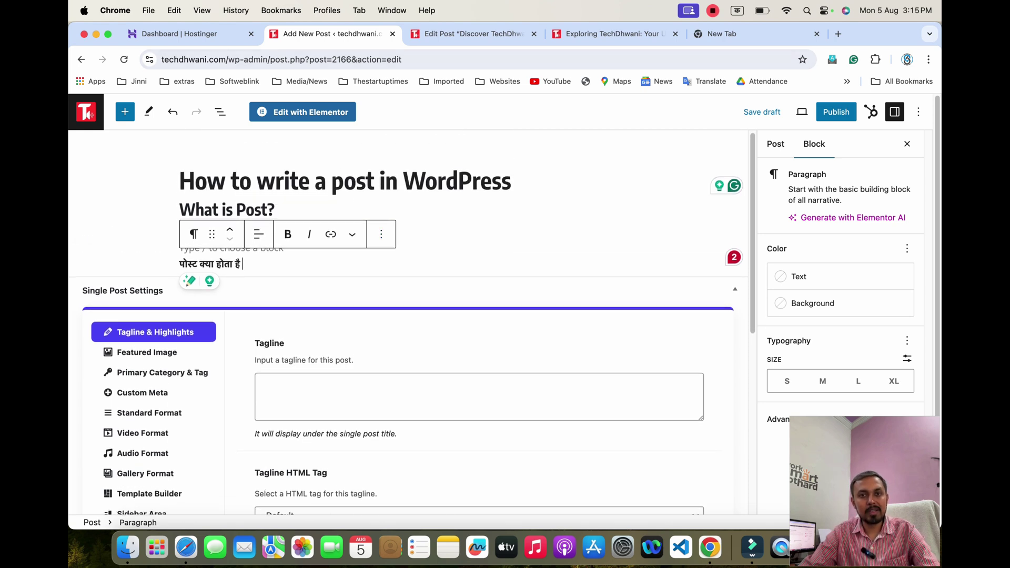
- Switch to the "Discover TechDhwani" post being edited and add two empty lines after the paragraph ending "potential of emerging technologies."
left_click(473, 34)
scroll(263, 280, "up", 15)
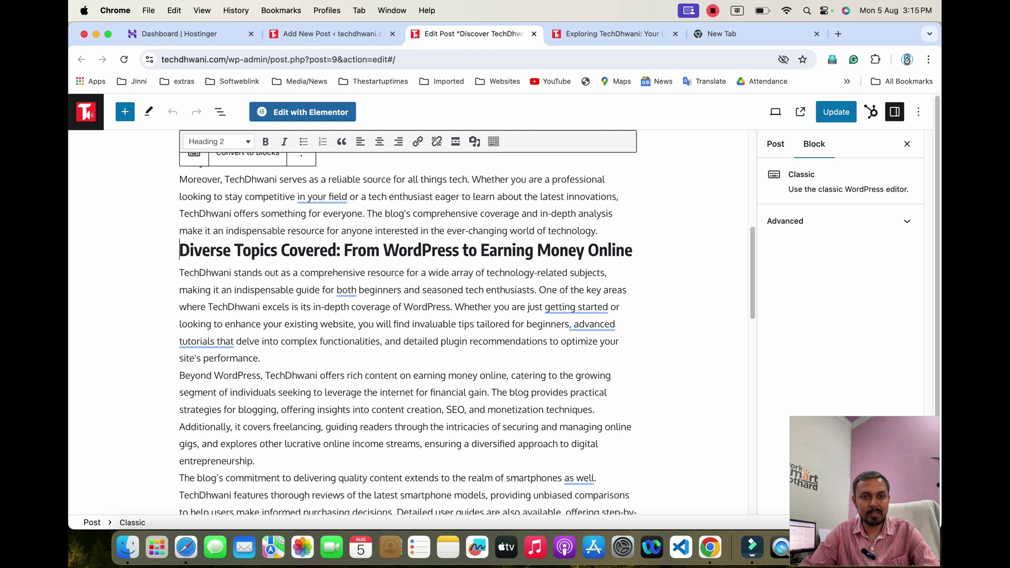
left_click(291, 337)
scroll(378, 337, "down", 20)
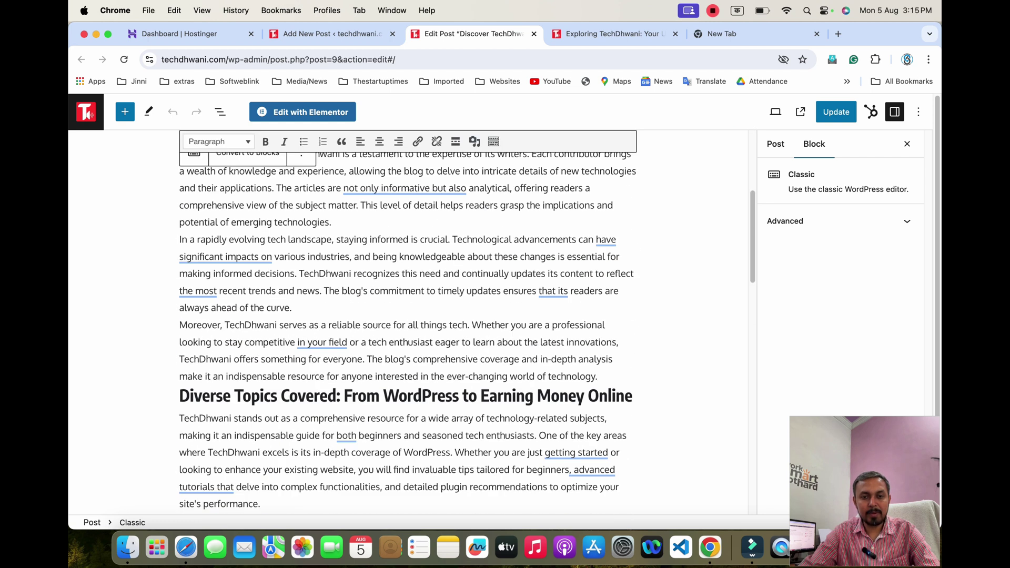
scroll(408, 316, "up", 20)
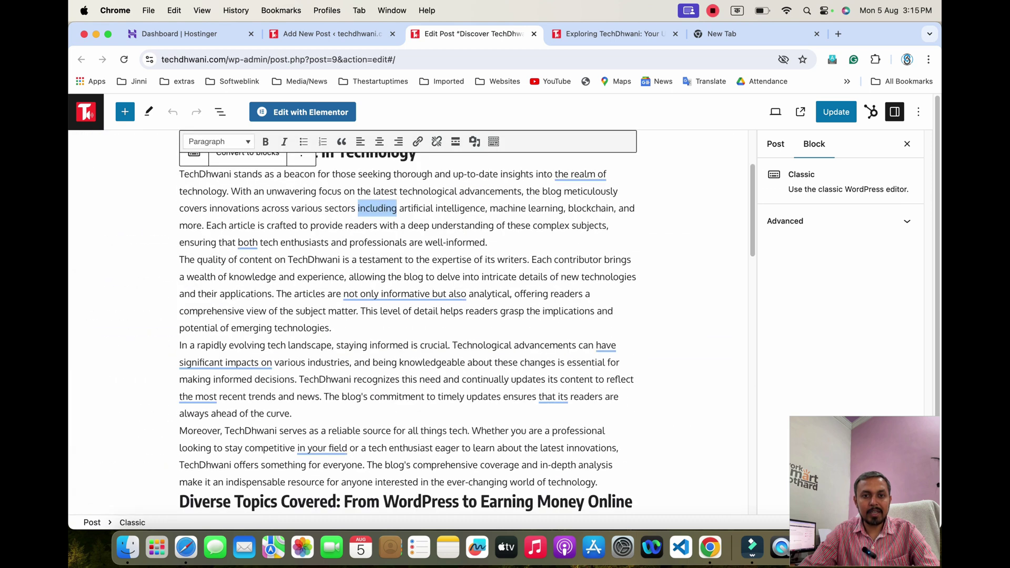
left_click(333, 286)
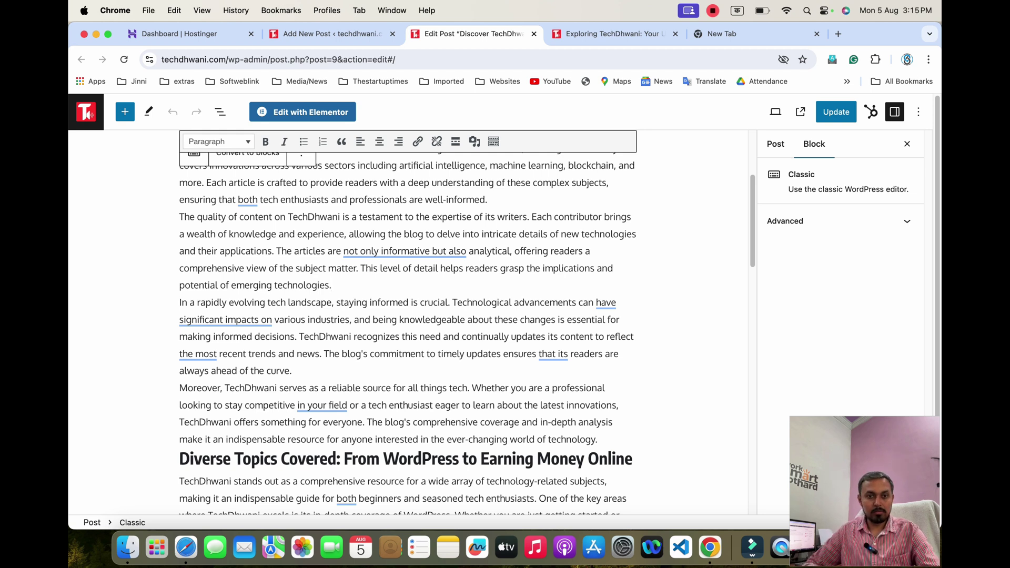
key("Return")
key("Return")
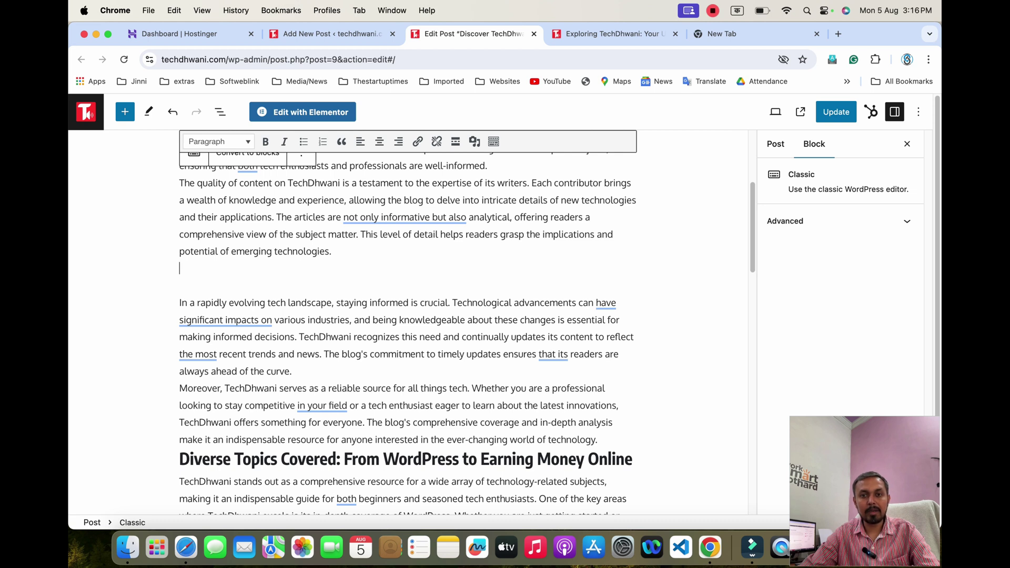
- Insert Techdhwani-favicon.png from the media library on the empty line, also checking the file upload option and switching the input source back to English
right_click(268, 261)
left_click(242, 268)
left_click(242, 268)
left_click(475, 141)
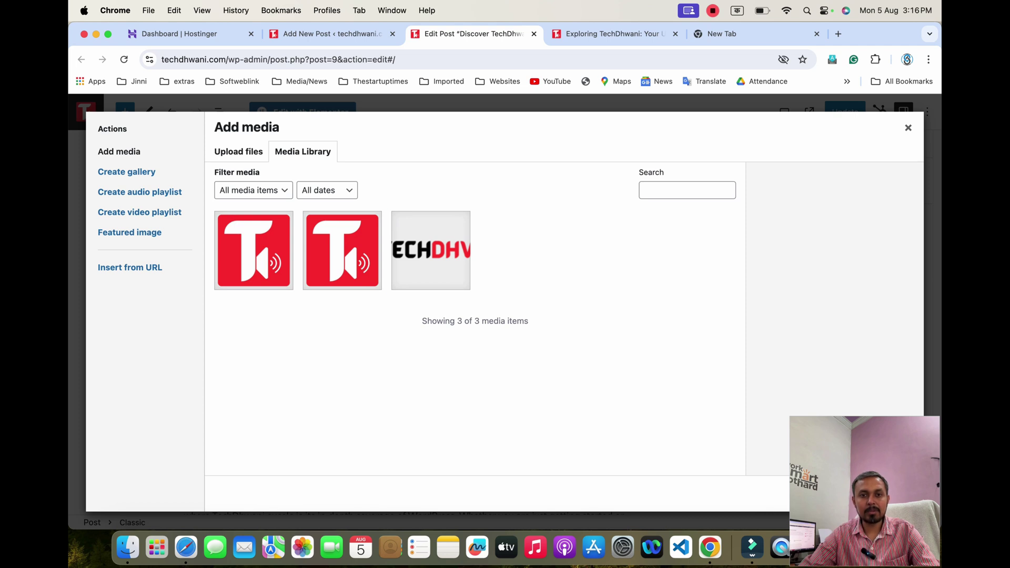
left_click(342, 251)
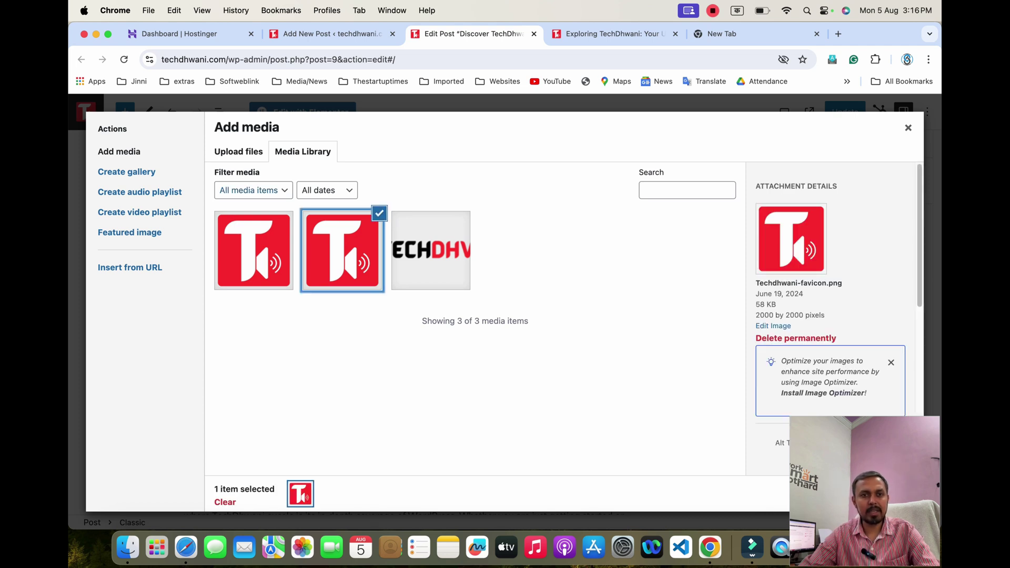
left_click(238, 152)
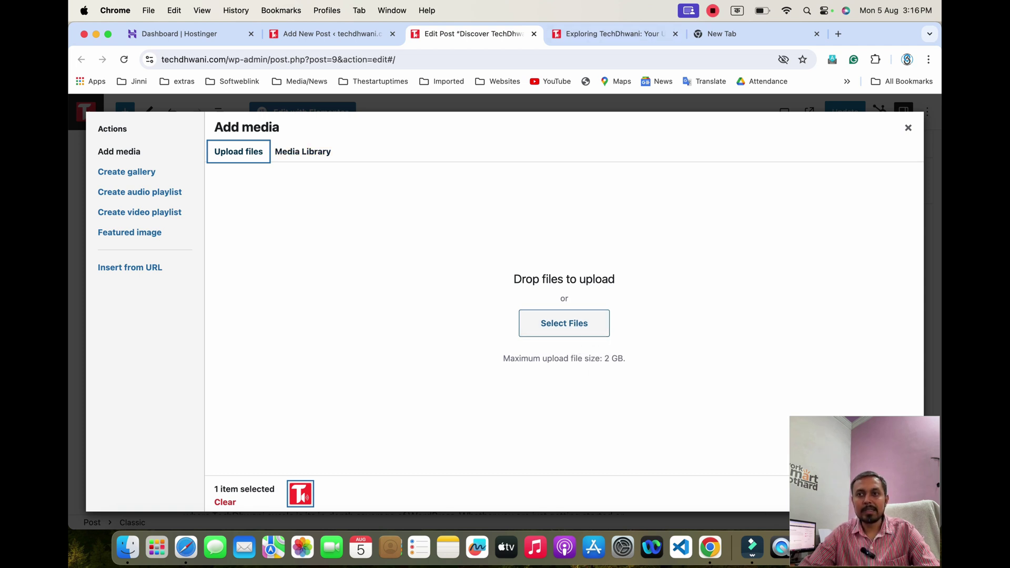
left_click(737, 10)
left_click(770, 32)
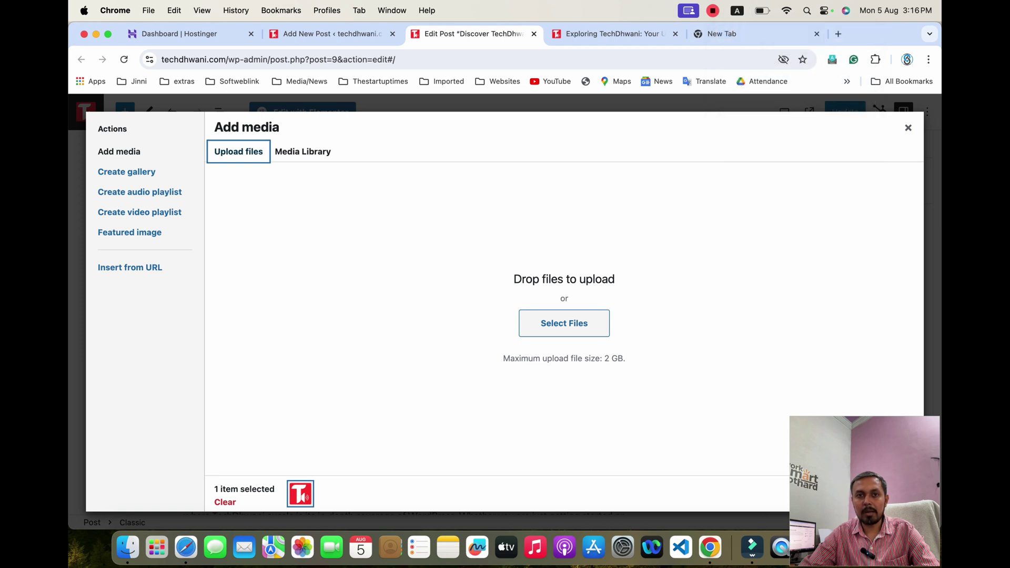
left_click(303, 151)
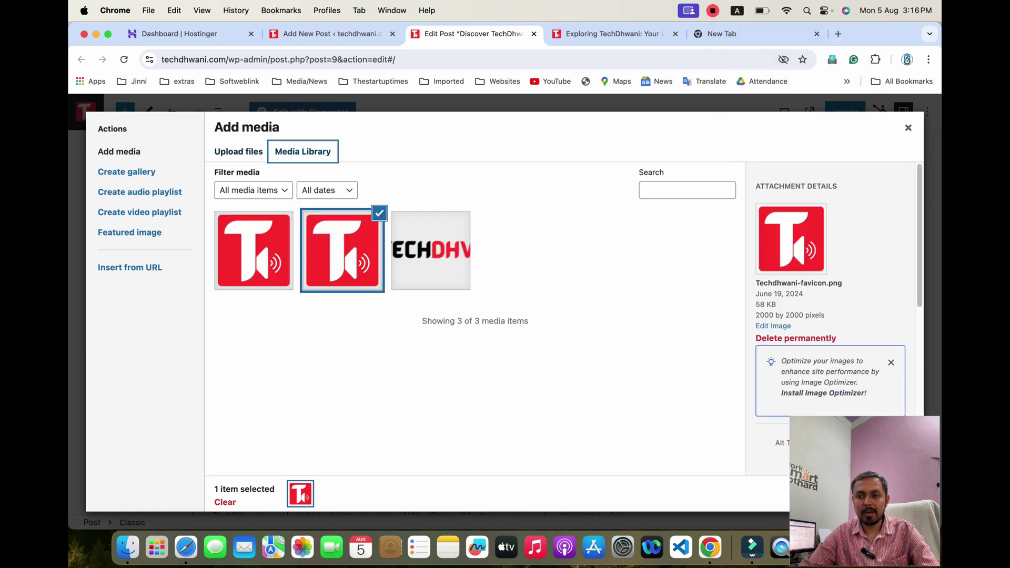
left_click(877, 495)
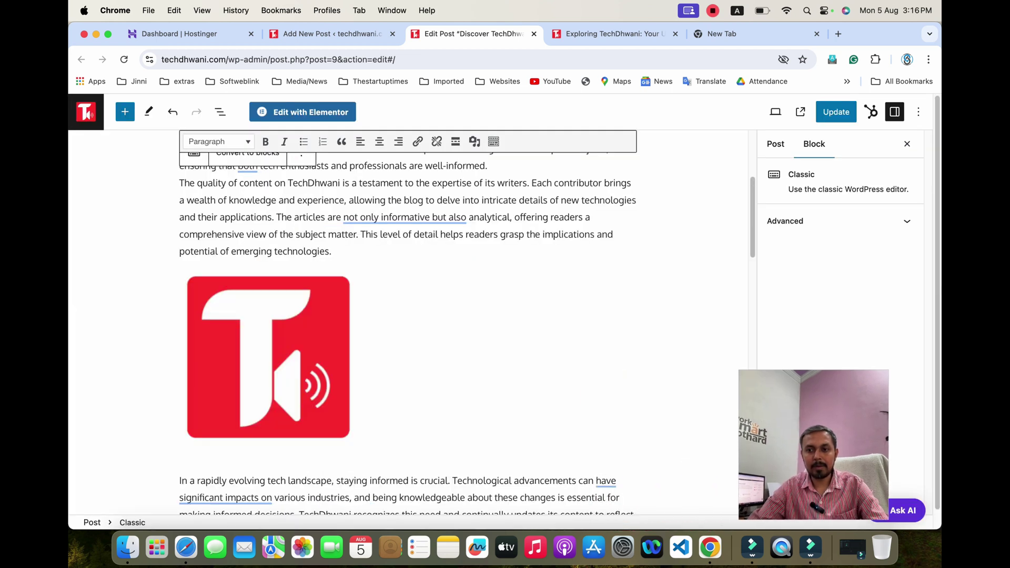
- Try right and center alignment on the inserted logo image, then return it to no alignment
left_click(269, 357)
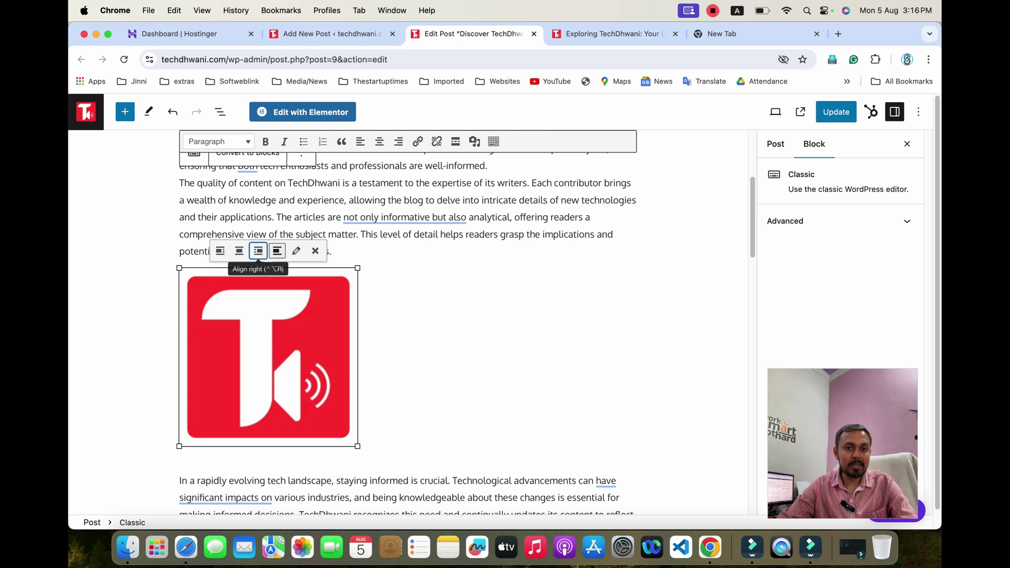
left_click(258, 251)
left_click(500, 247)
left_click(239, 251)
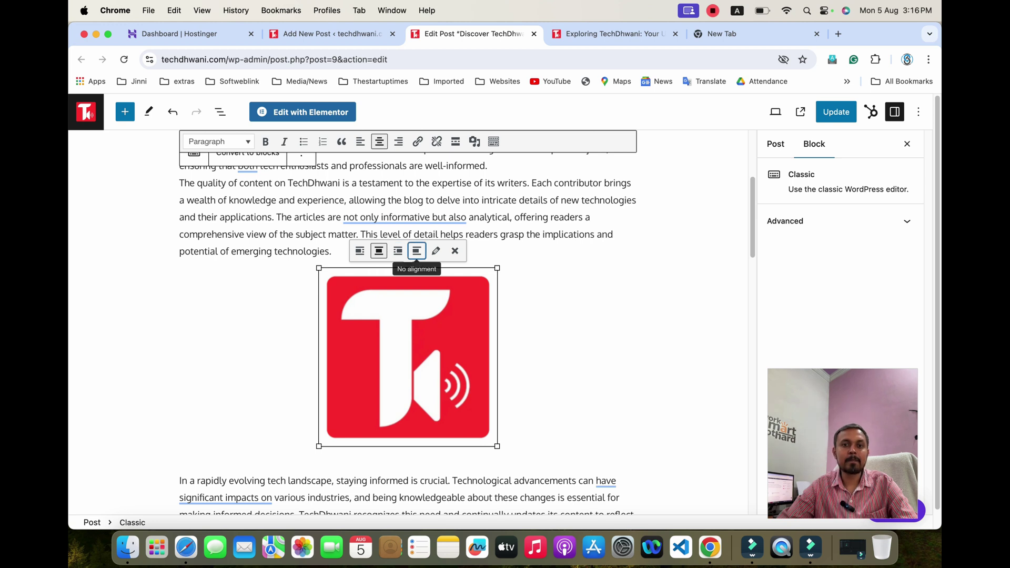
left_click(417, 251)
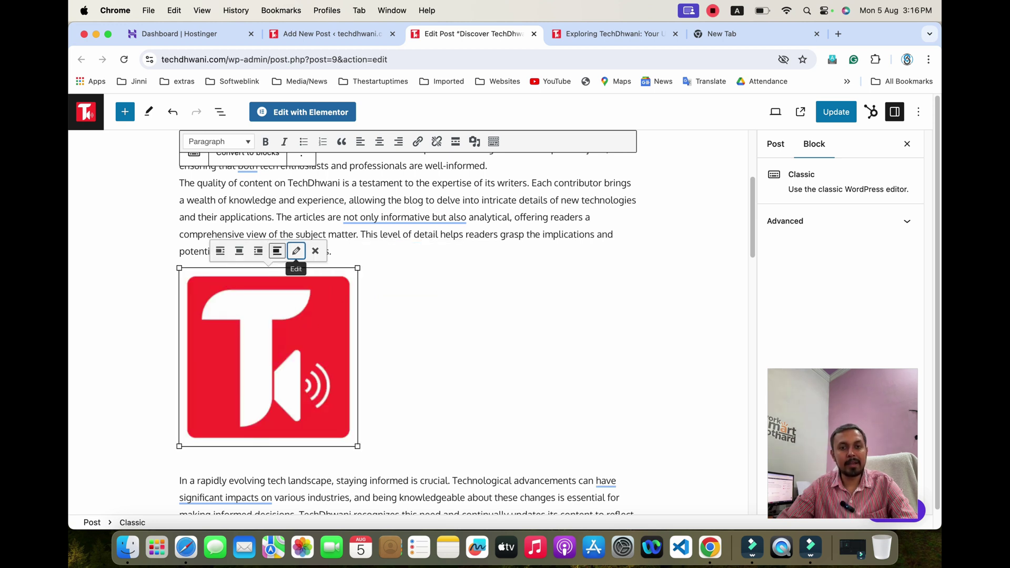
- Examine the logo's image details, including alternative text and the available sizes, and close them without changes
left_click(297, 251)
left_click(327, 163)
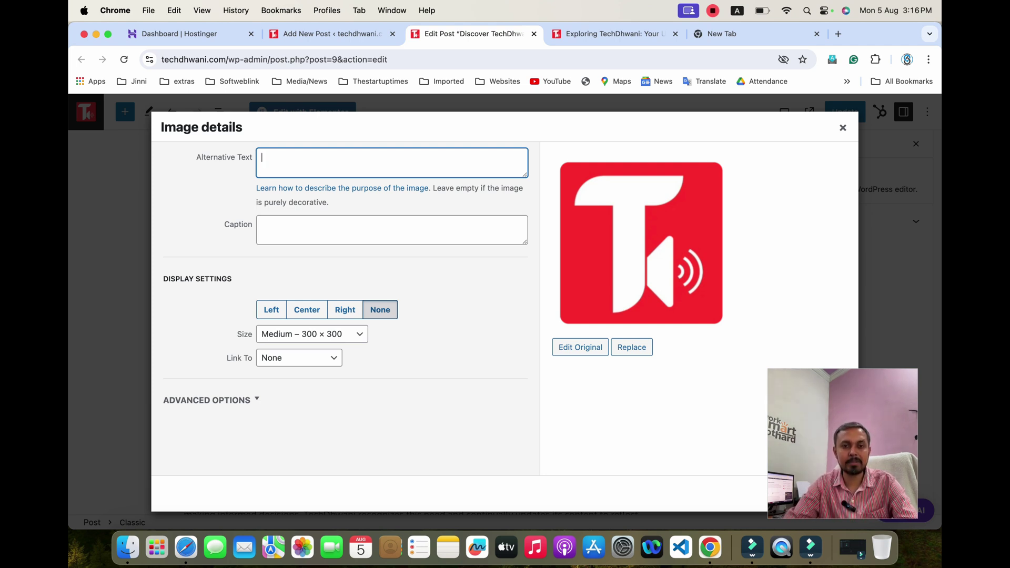
left_click(312, 334)
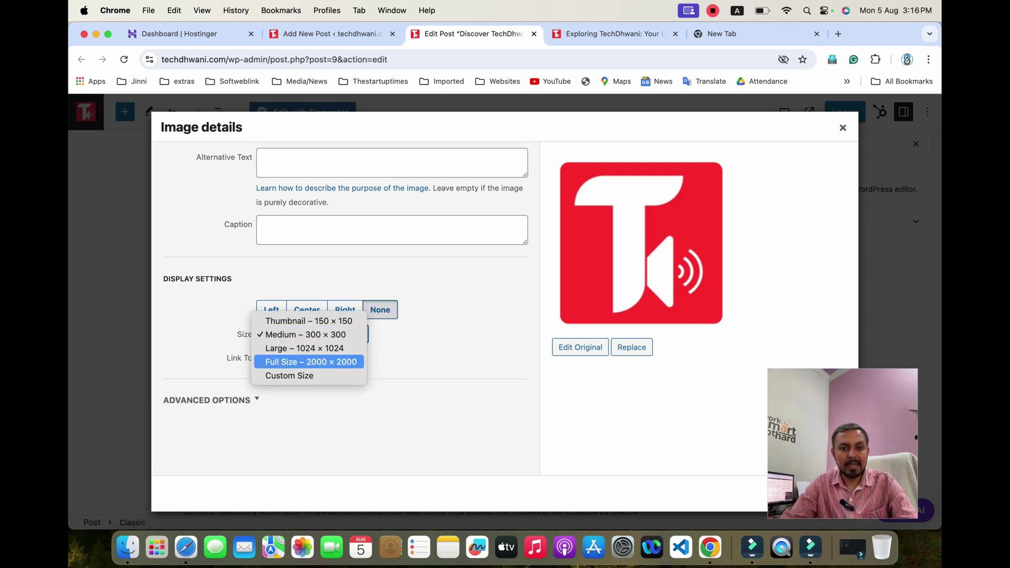
left_click(432, 359)
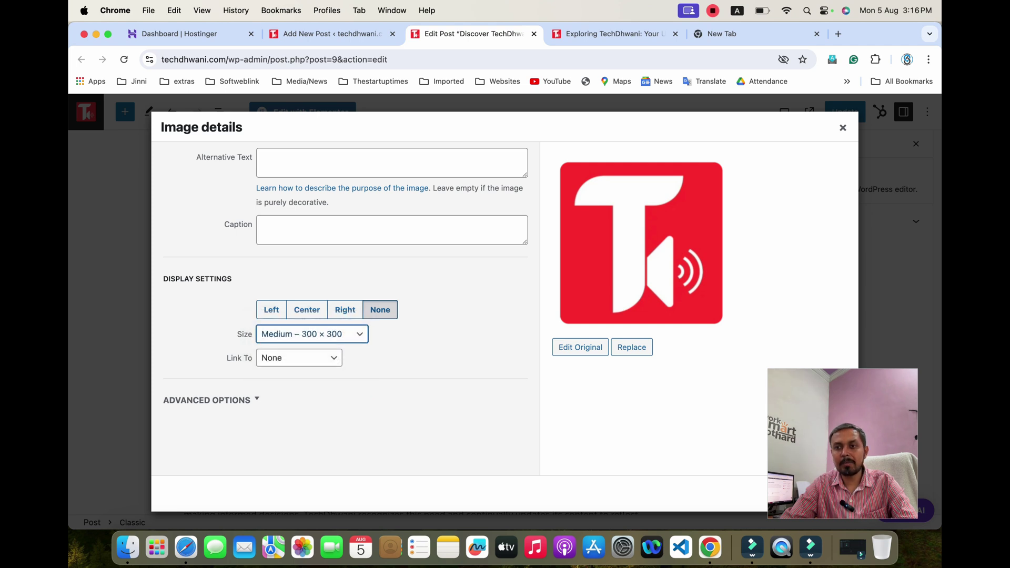
left_click(843, 127)
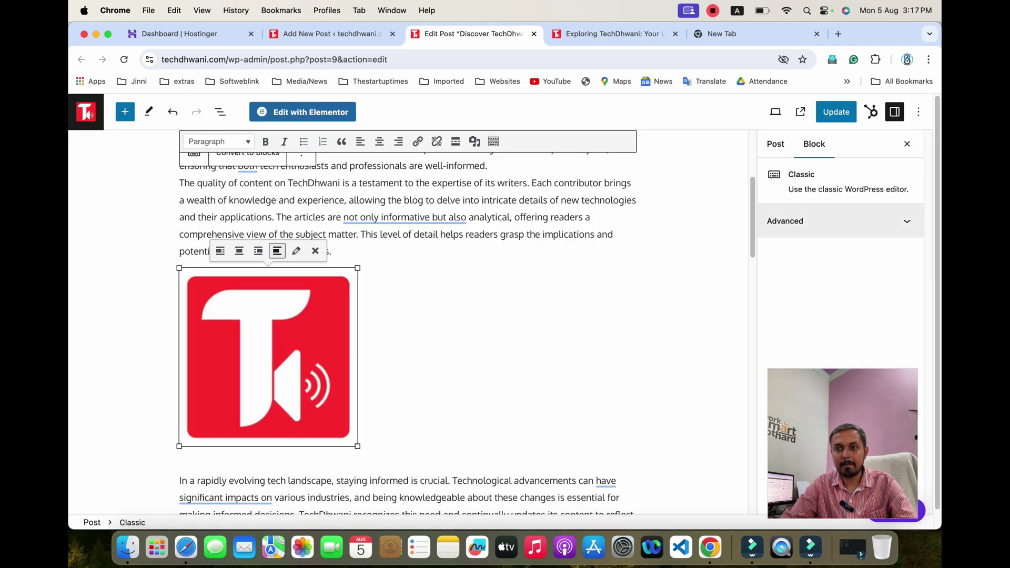
- Show the post-level settings and look through the Single Post Settings sections below the content, such as Featured Image and Sponsored Post
left_click(775, 145)
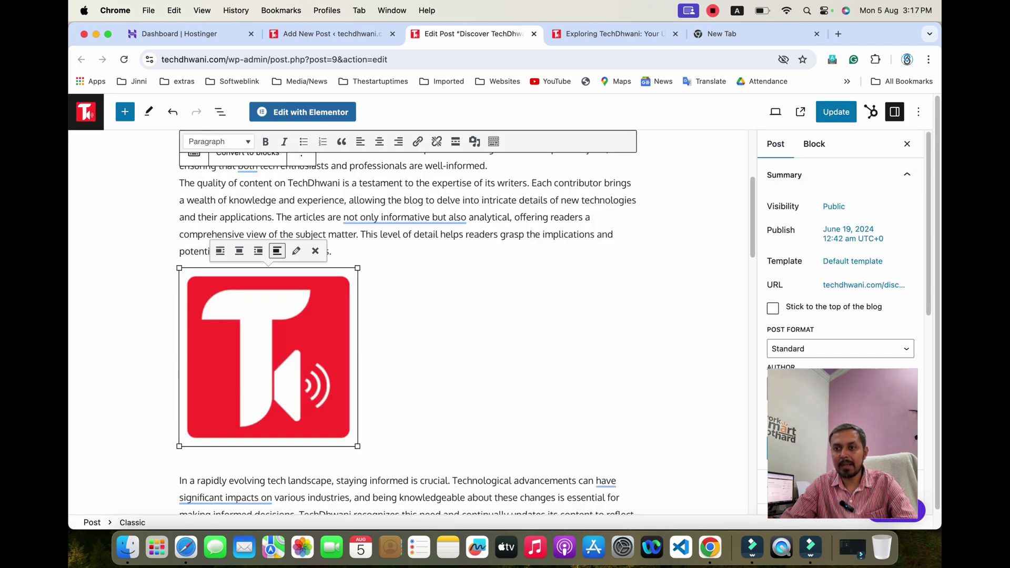
scroll(408, 322, "up", 2)
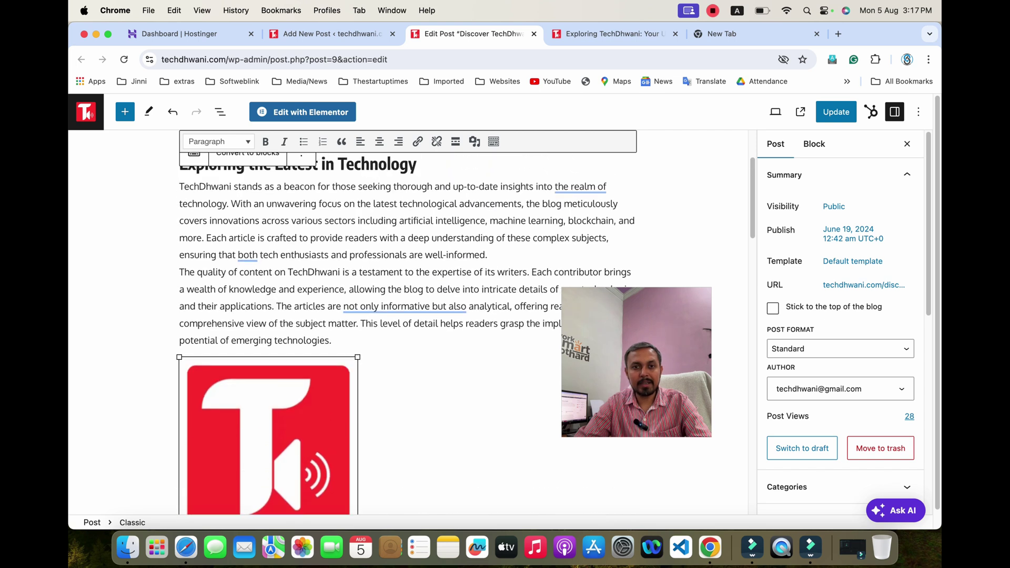
scroll(408, 322, "down", 20)
scroll(409, 322, "up", 10)
scroll(408, 322, "down", 15)
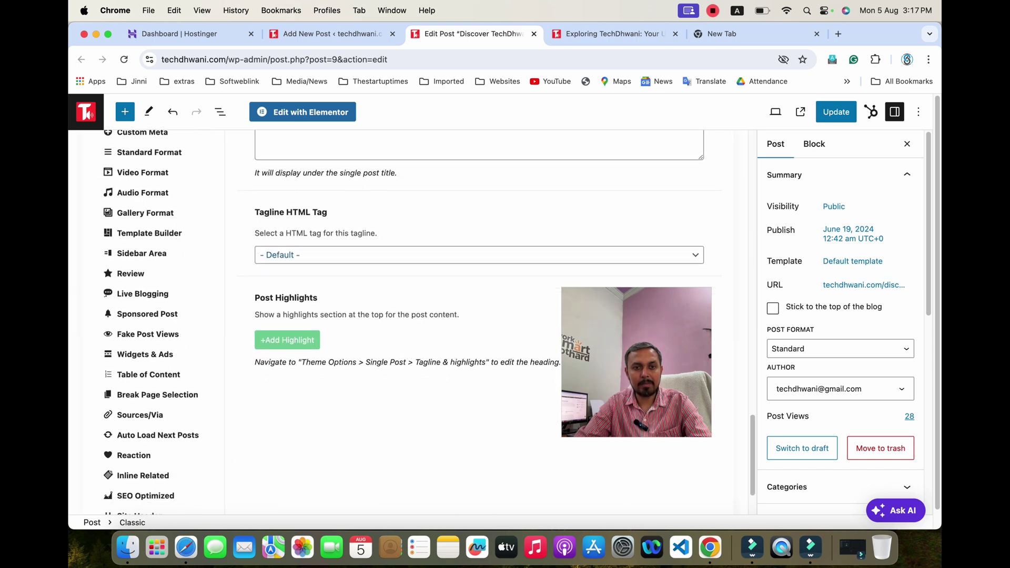
scroll(408, 322, "up", 12)
scroll(408, 322, "down", 3)
scroll(153, 261, "down", 15)
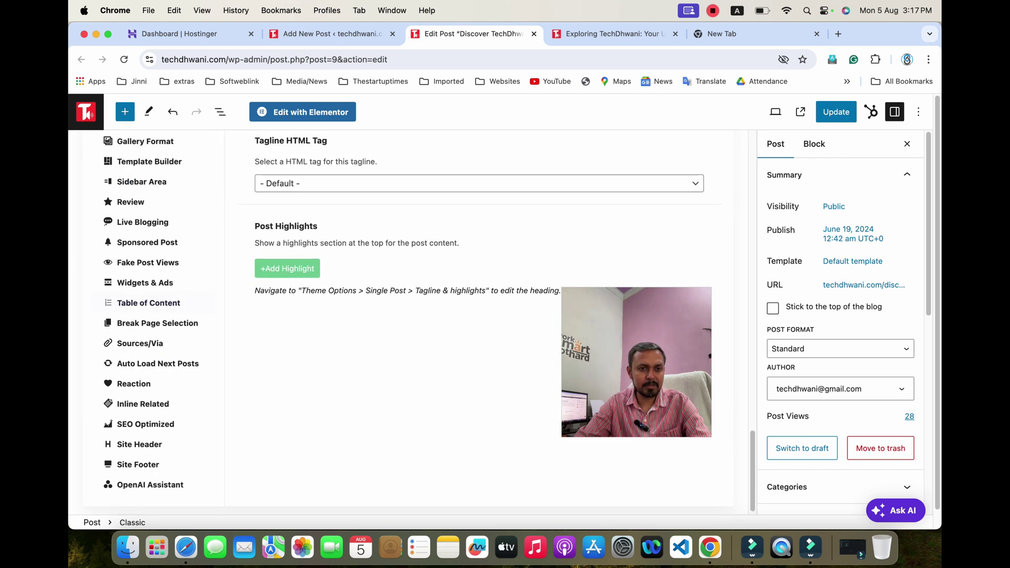
scroll(152, 261, "up", 14)
scroll(408, 323, "down", 4)
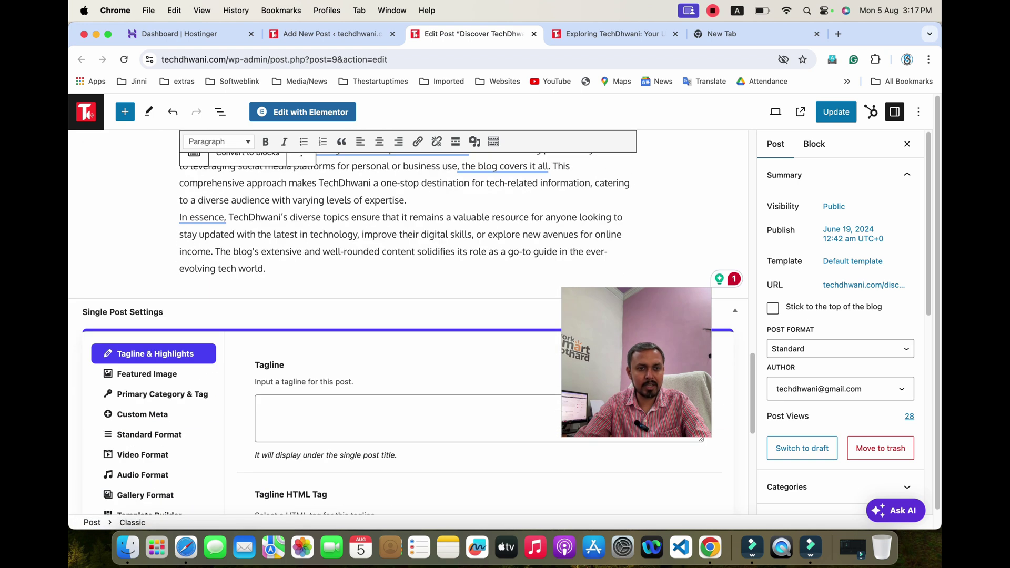
scroll(158, 392, "up", 1)
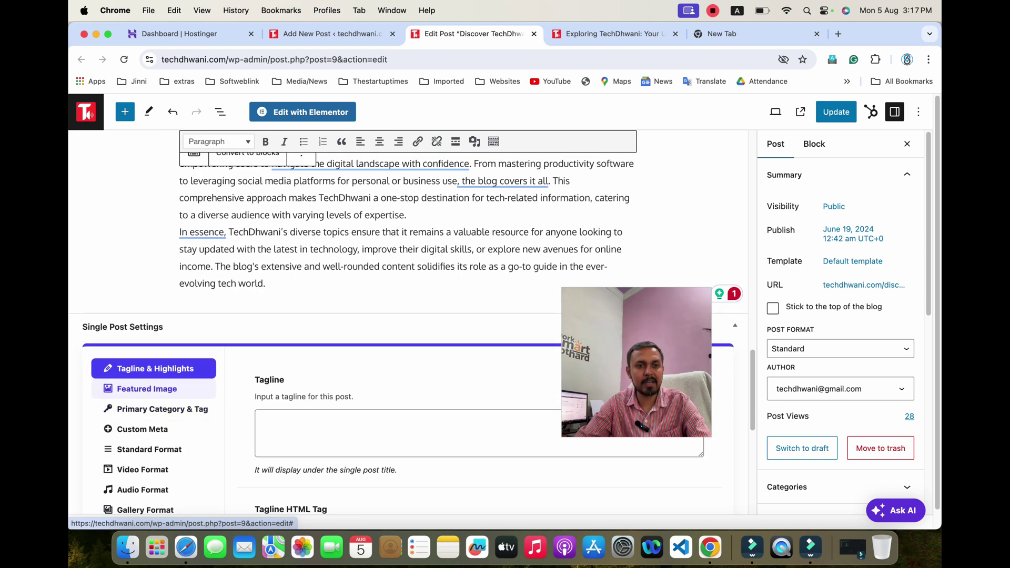
scroll(152, 392, "down", 4)
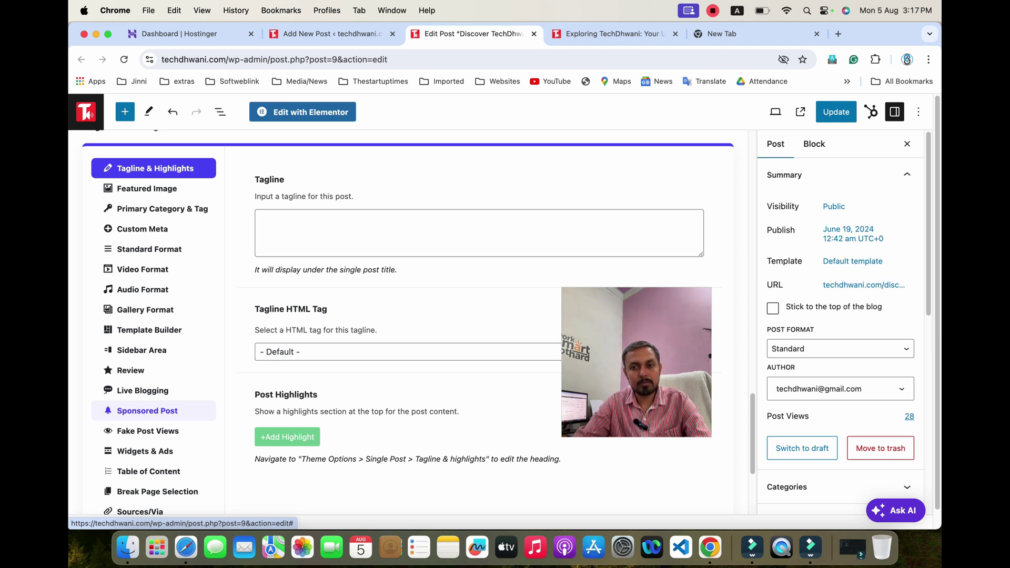
scroll(398, 258, "up", 15)
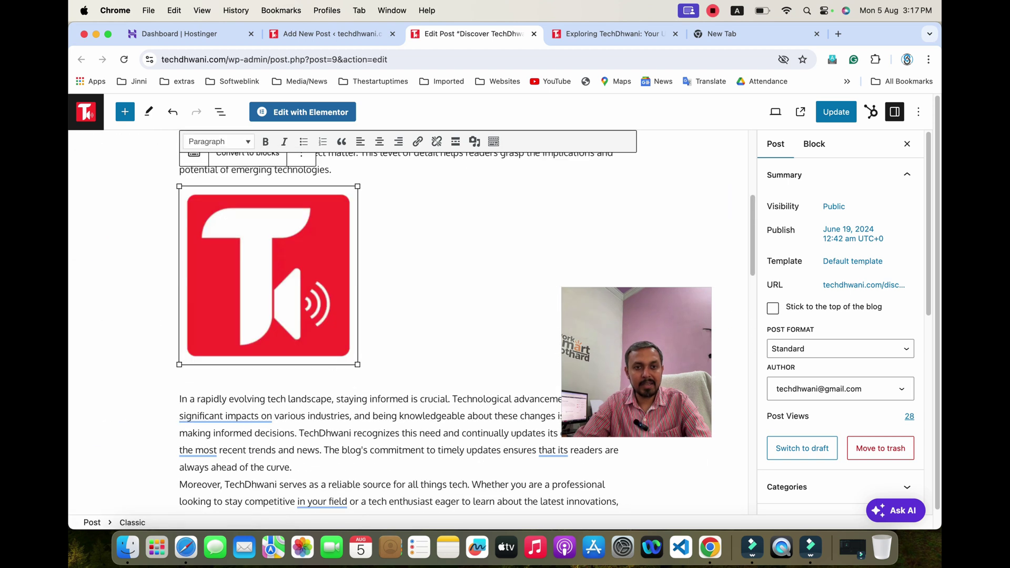
scroll(398, 256, "down", 5)
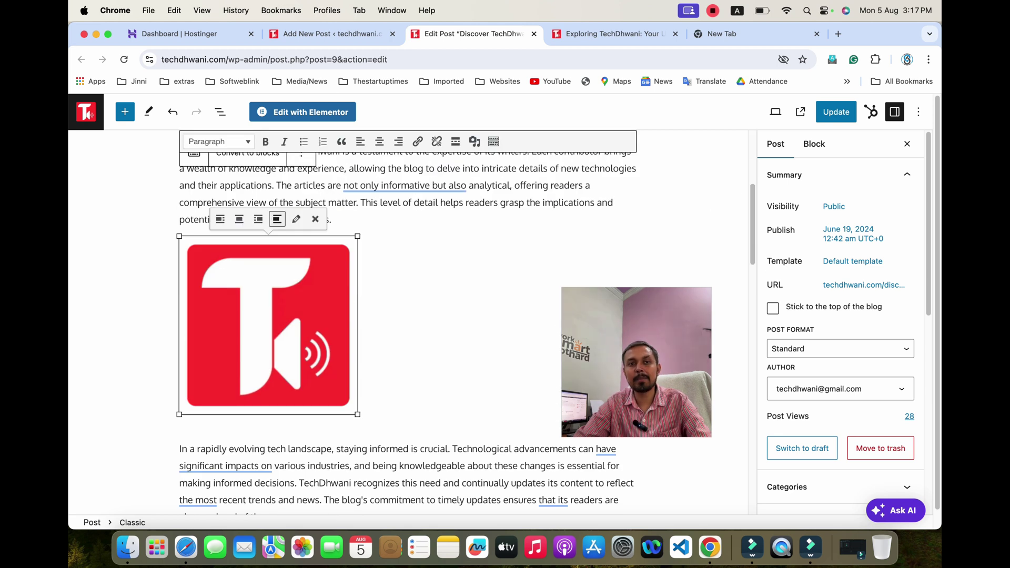
- Expand the post's Categories, Tags and Featured image settings and review the options they offer
scroll(841, 331, "down", 5)
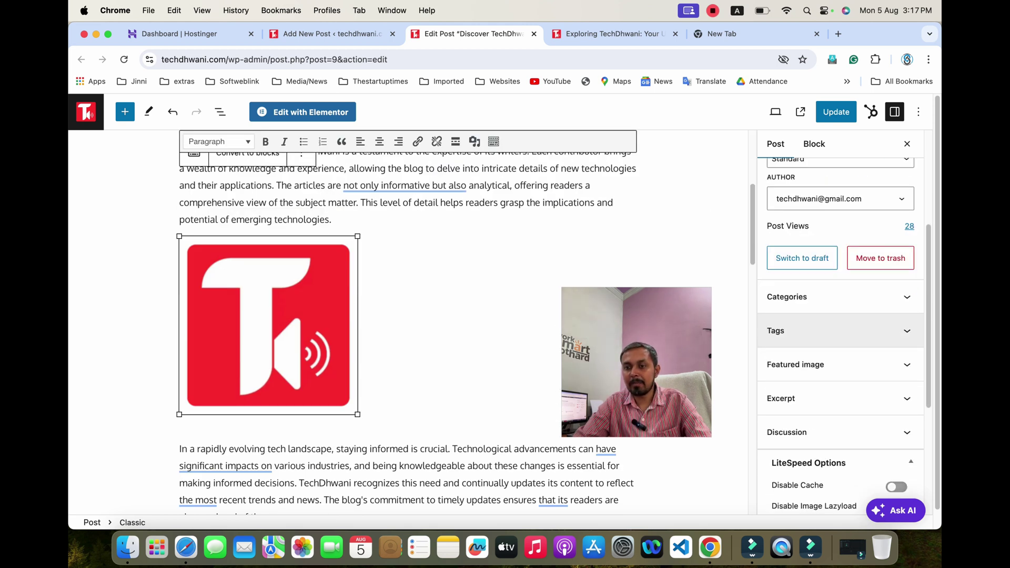
left_click(841, 202)
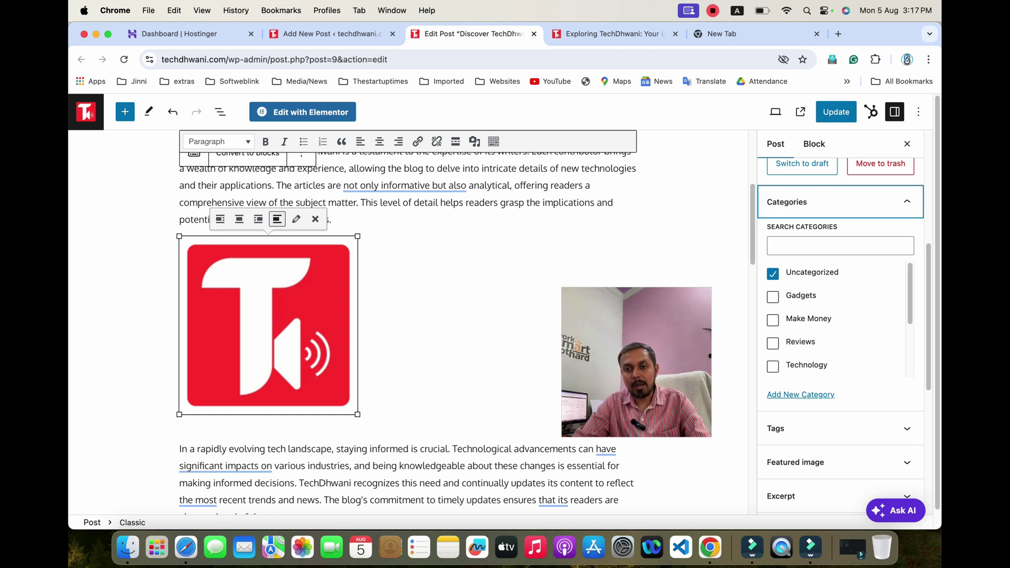
scroll(836, 321, "down", 10)
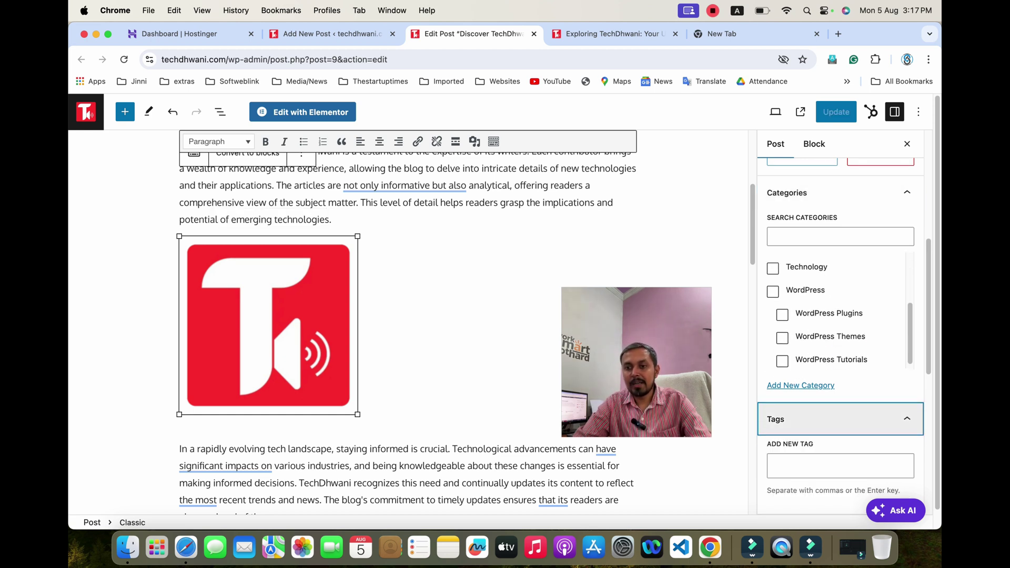
scroll(841, 336, "down", 1)
scroll(841, 336, "up", 4)
scroll(841, 337, "down", 4)
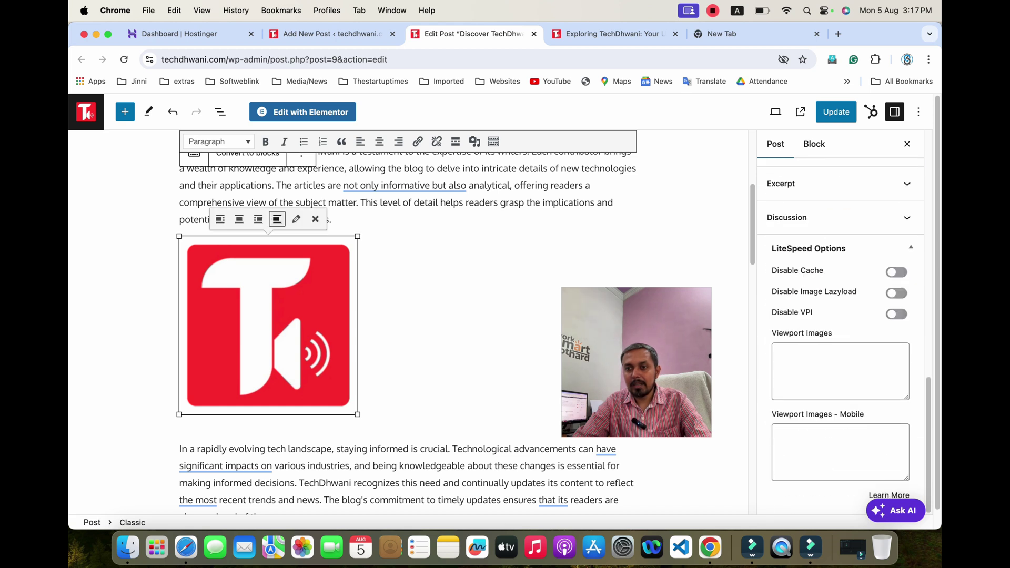
scroll(841, 337, "up", 1)
scroll(841, 290, "up", 3)
left_click(841, 282)
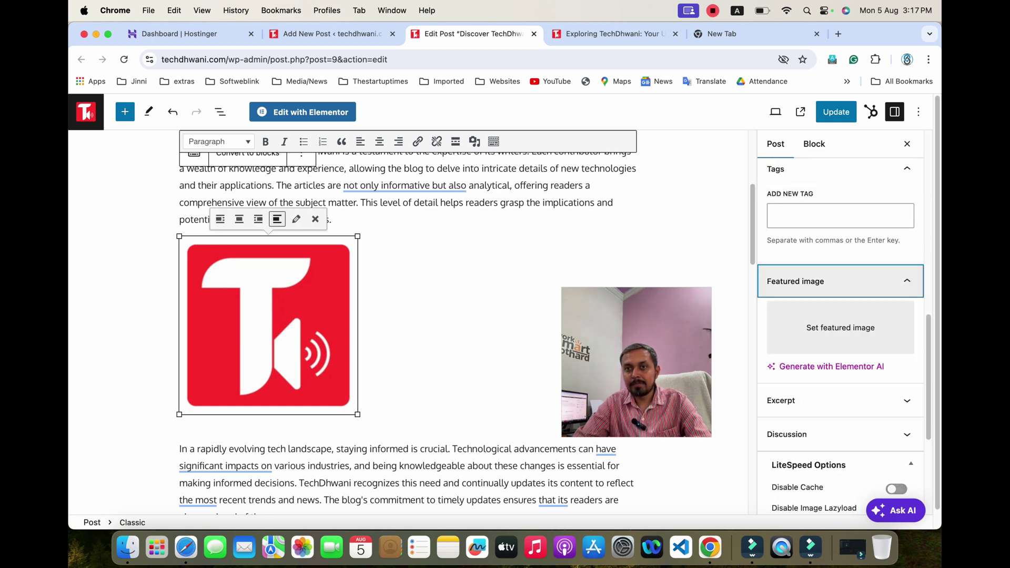
scroll(841, 290, "down", 1)
- Switch to the published "Exploring TechDhwani" post, open the site's home page from it and look over the posts listed there
left_click(614, 34)
scroll(505, 316, "up", 2)
scroll(505, 316, "up", 1)
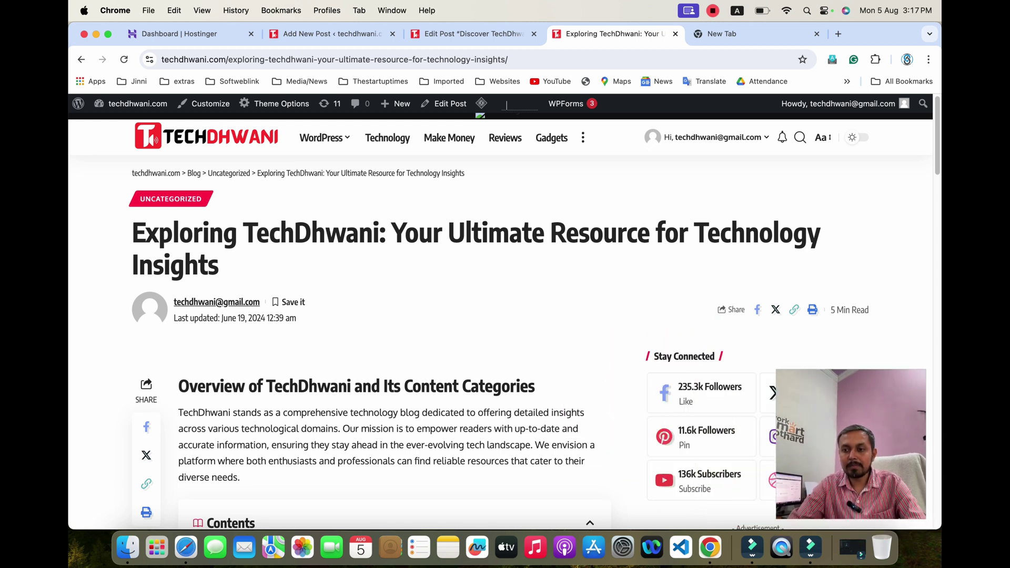
left_click(205, 137)
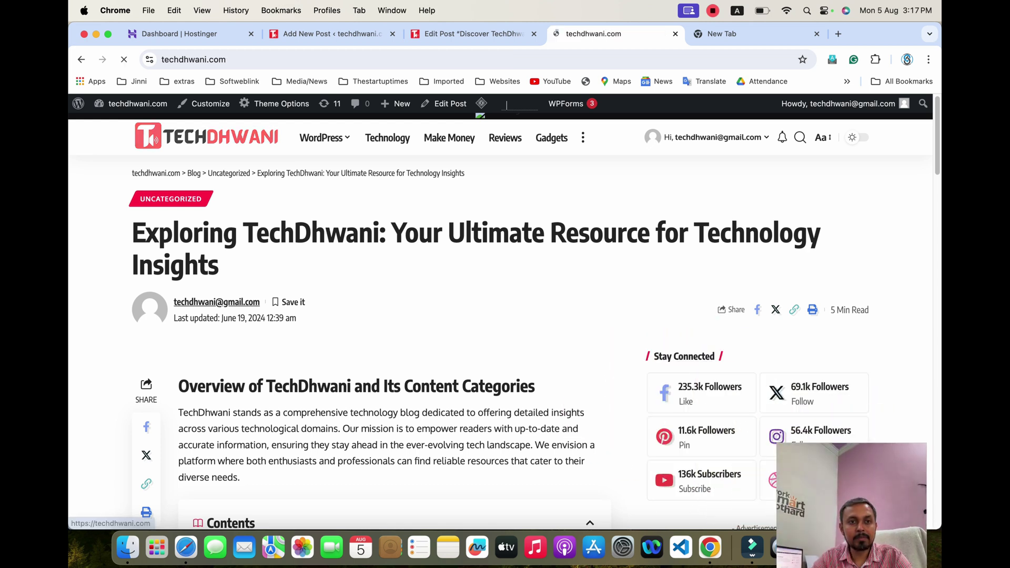
scroll(500, 321, "down", 5)
scroll(395, 337, "up", 5)
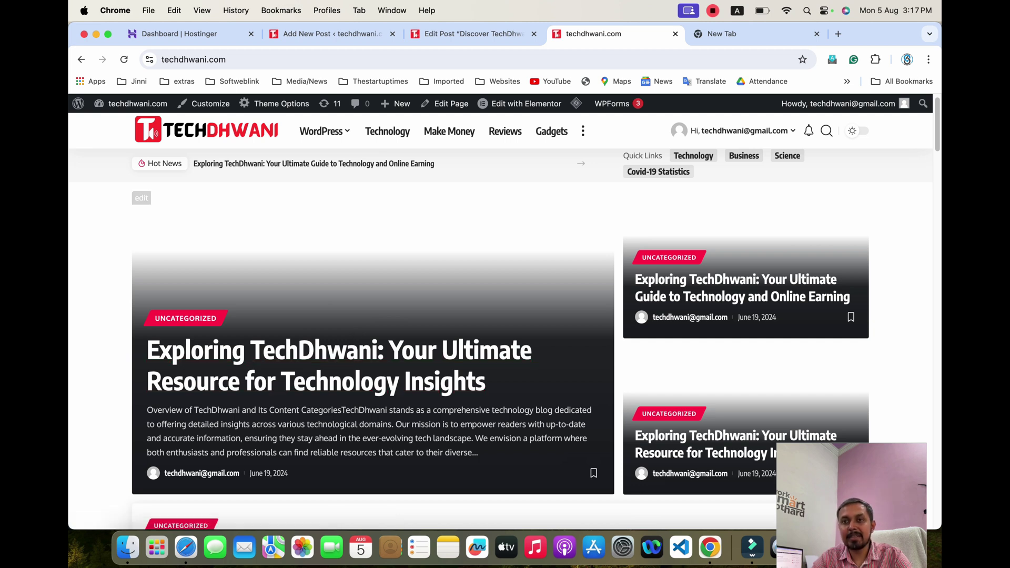
- Open the Aaj Tak news site in the empty browser tab, look through its category sections and close it
key("ctrl+Tab")
type("a")
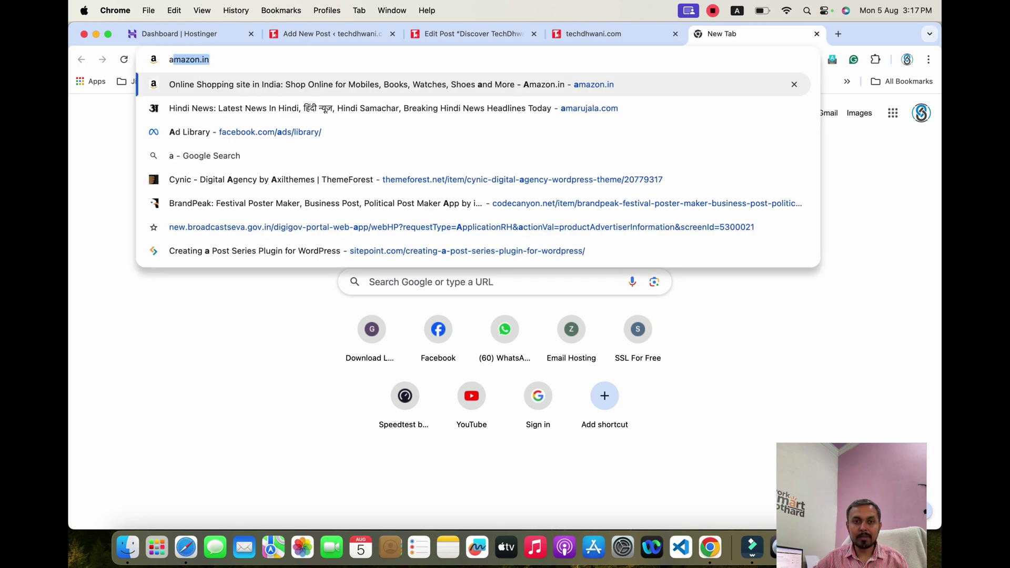
type("aj")
key("Return")
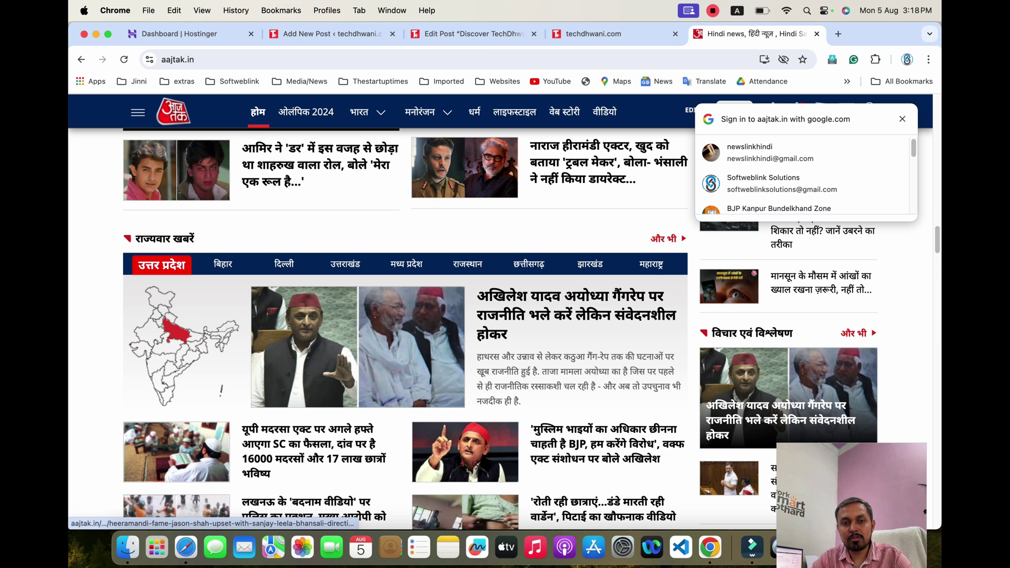
scroll(594, 342, "down", 10)
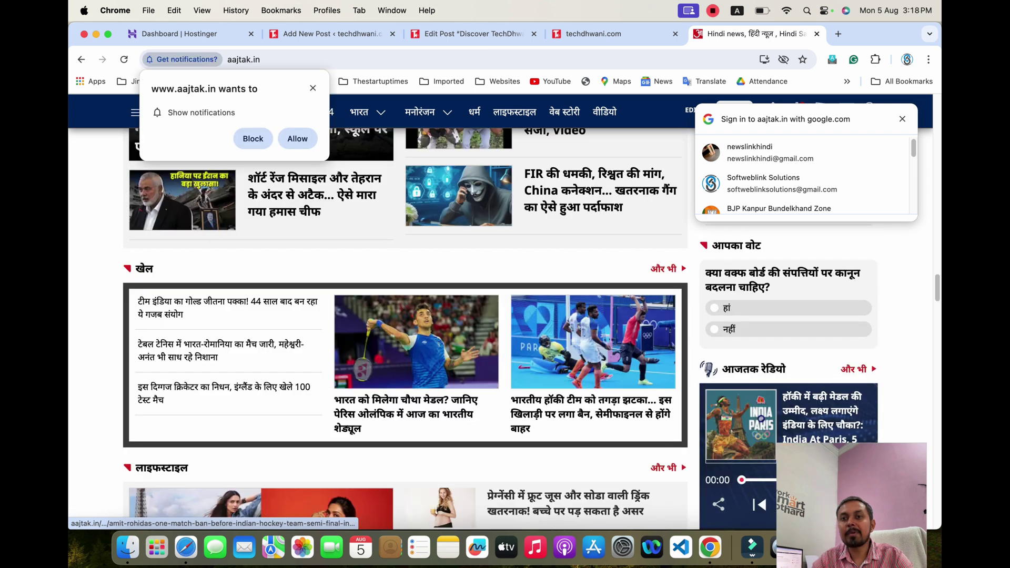
left_click(816, 34)
- Return to the "Discover TechDhwani" post and review the Featured image upload and Media Library options, leaving the image unset
left_click(474, 33)
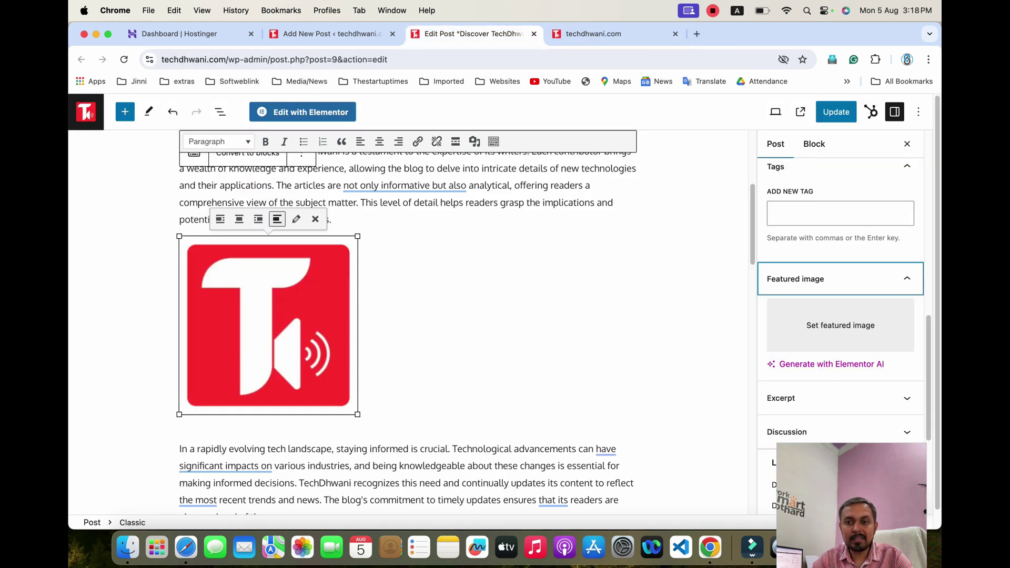
left_click(840, 325)
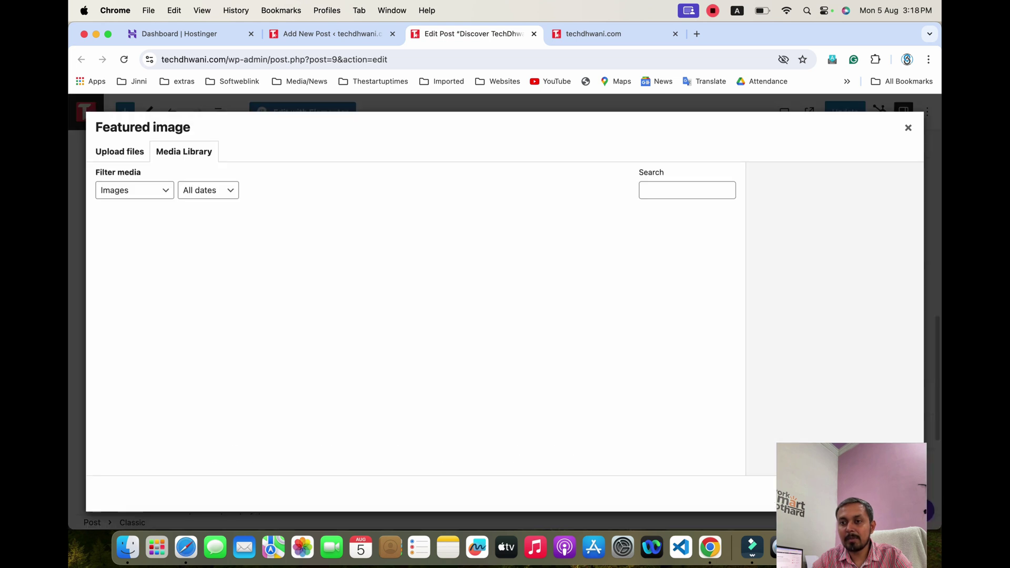
left_click(119, 151)
left_click(505, 323)
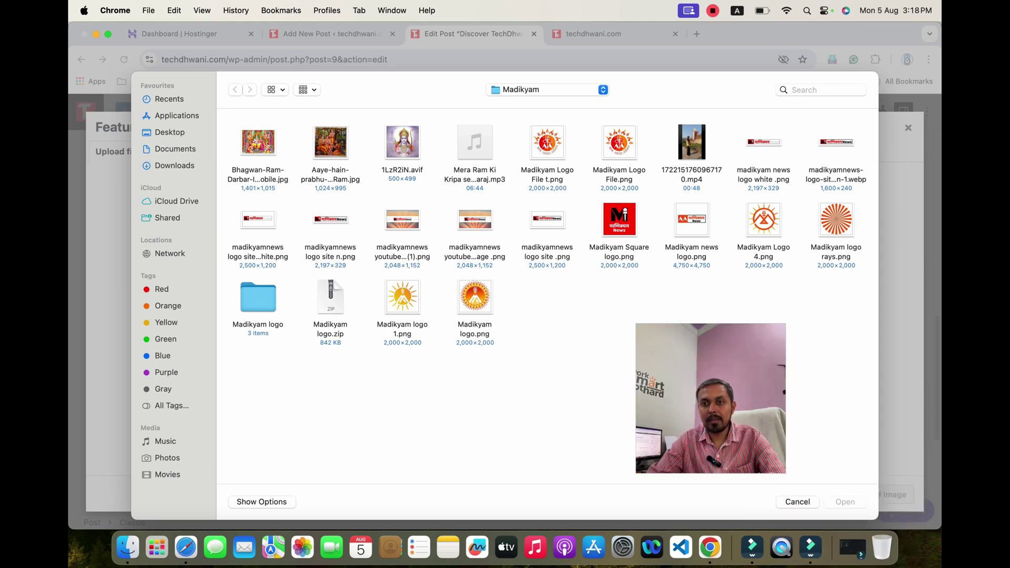
key("Escape")
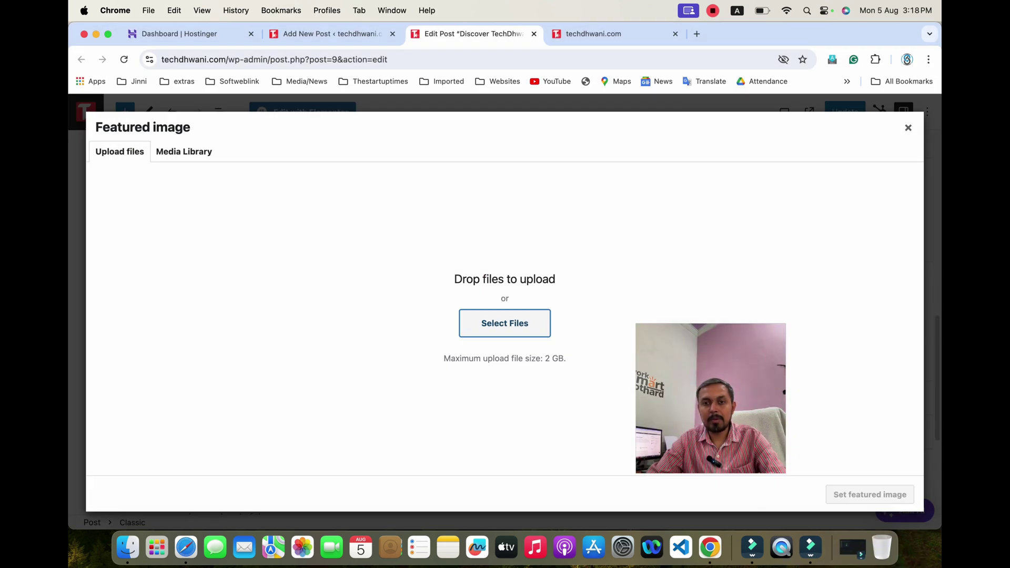
left_click(184, 152)
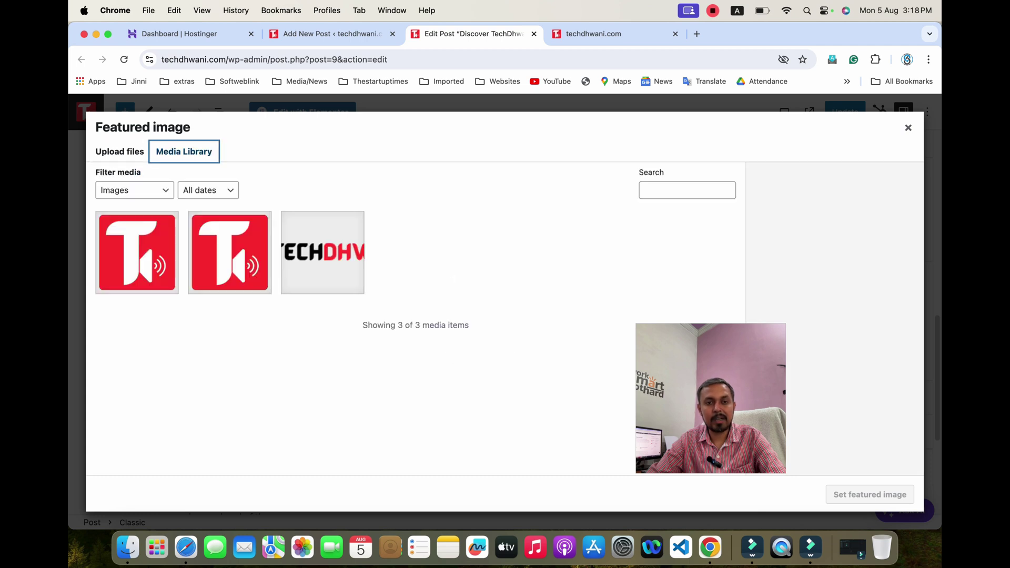
left_click(120, 152)
left_click(183, 152)
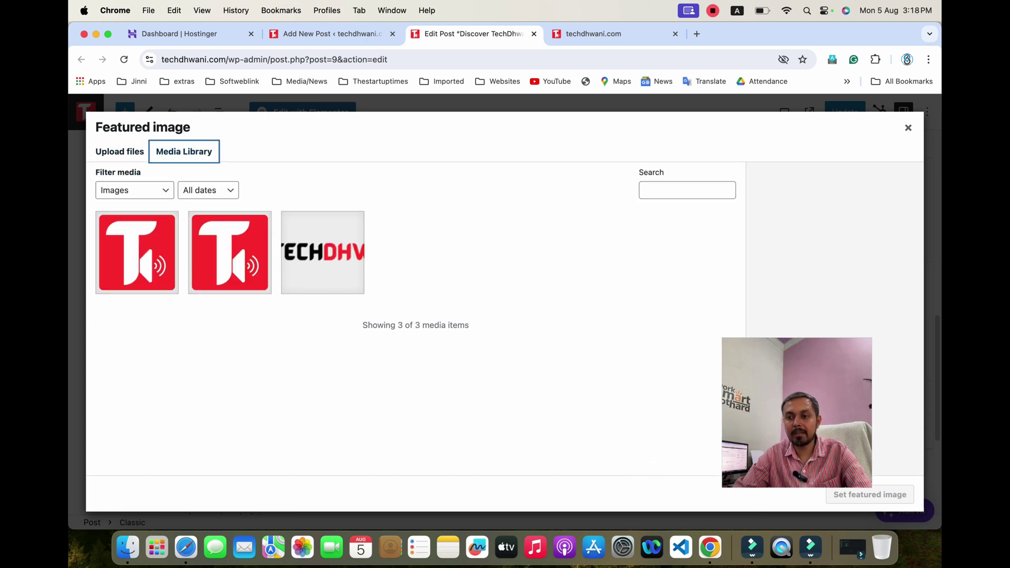
left_click(908, 128)
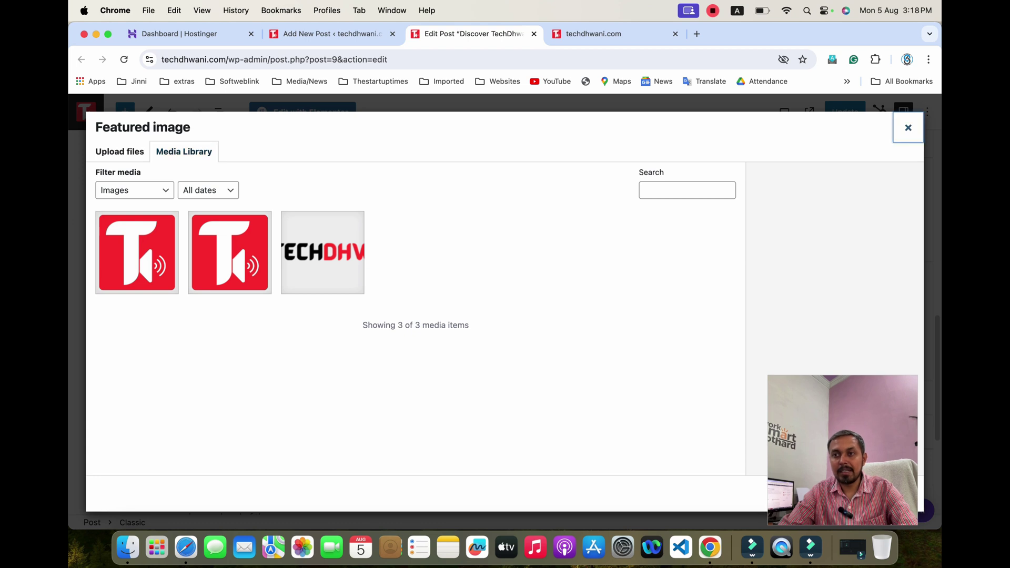
- Try centring the "Exploring the Latest in Technology" heading in the post and return it to left alignment
scroll(841, 264, "down", 5)
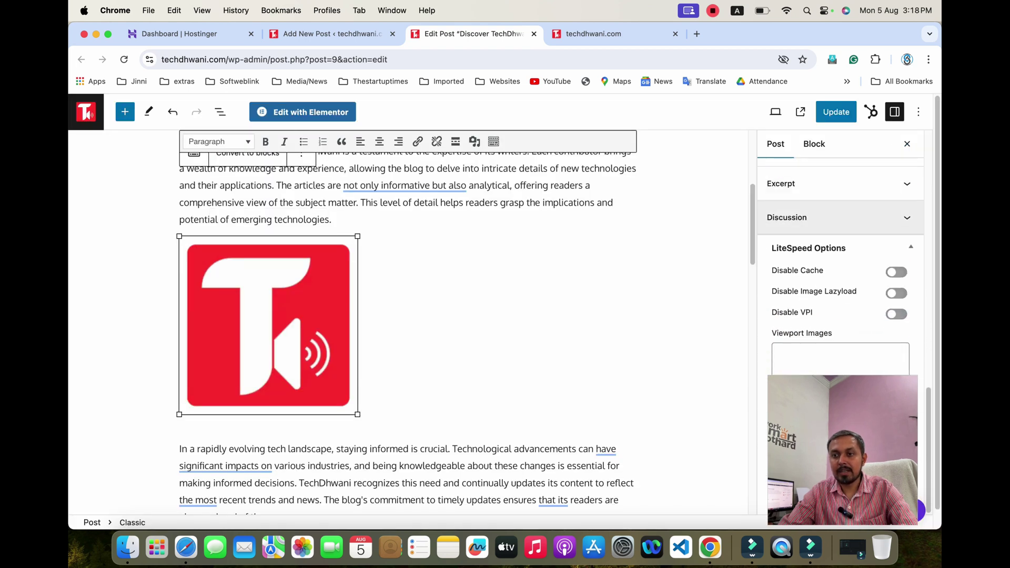
scroll(841, 263, "up", 6)
left_click(333, 219)
left_click(365, 168)
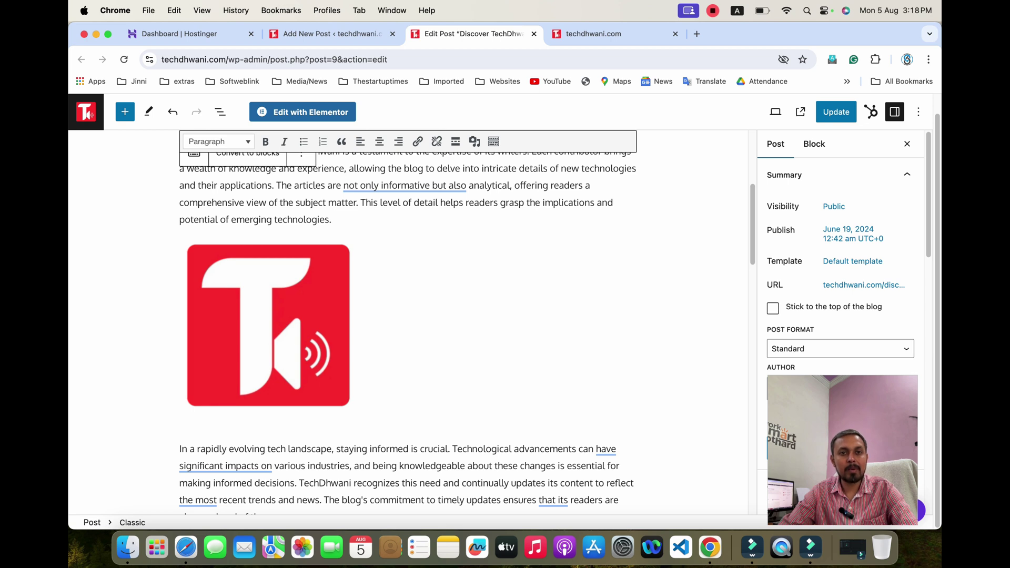
scroll(408, 323, "up", 5)
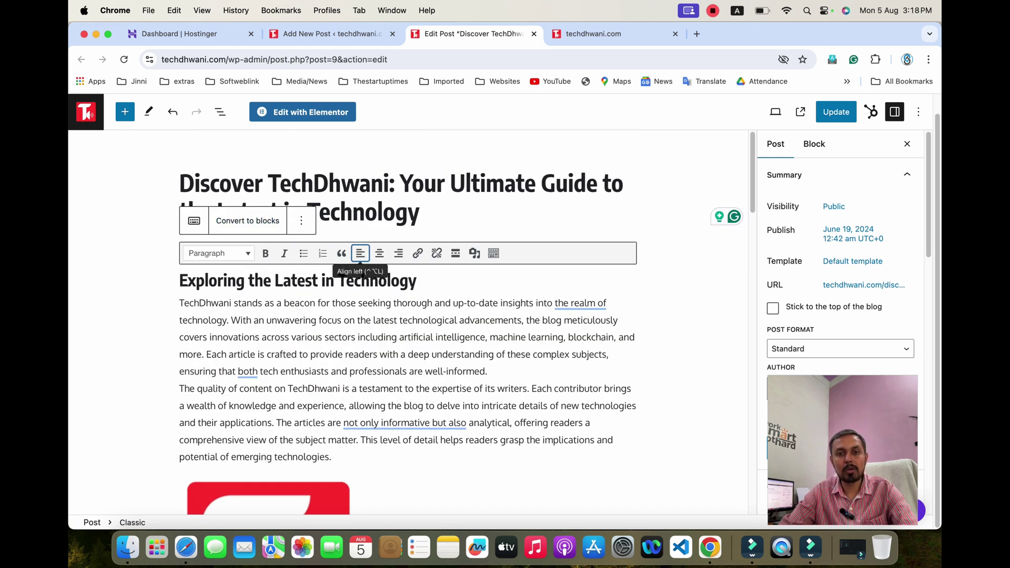
left_click(325, 280)
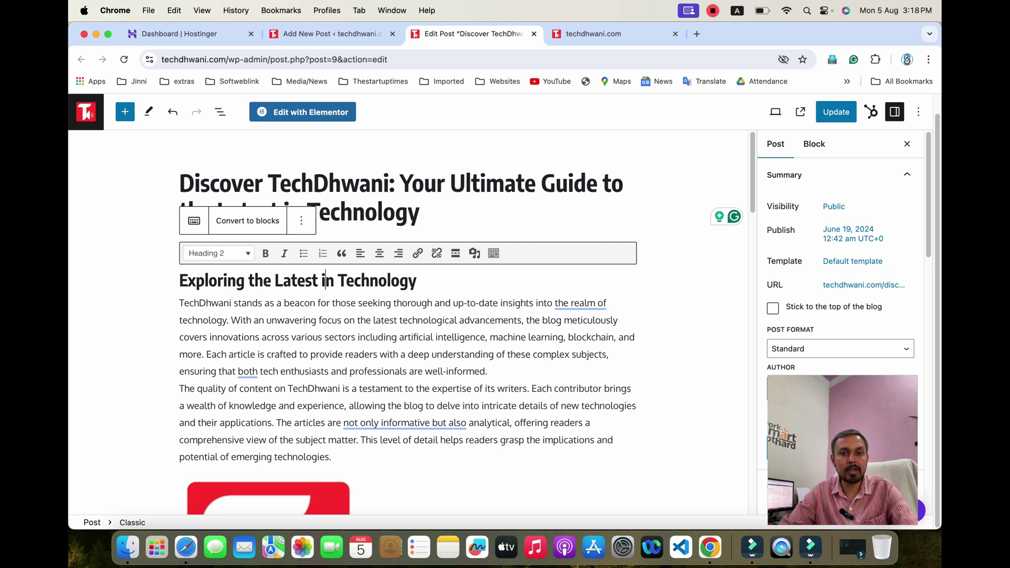
triple_click(335, 280)
left_click(379, 253)
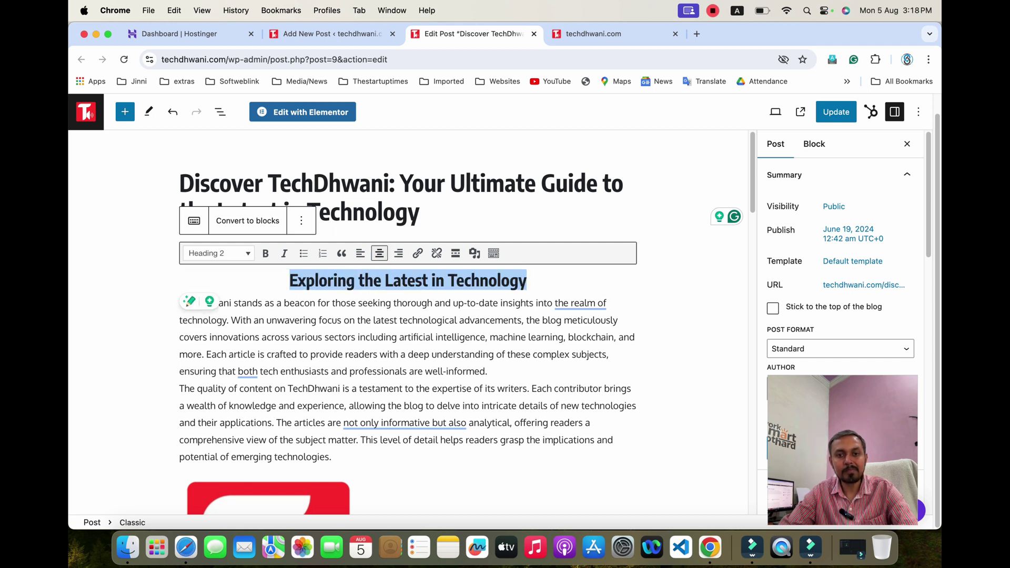
left_click(361, 254)
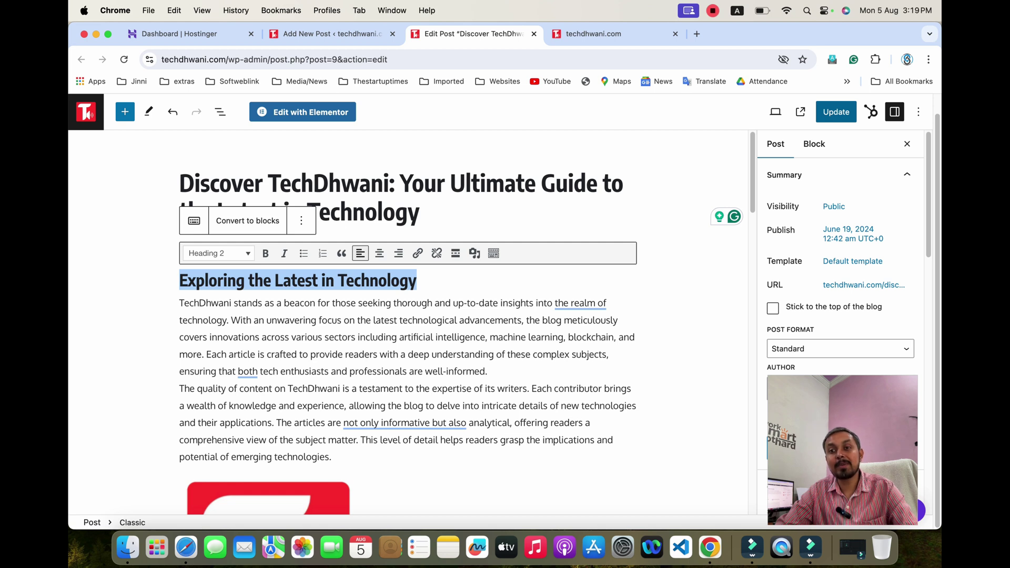
- Copy the whole body of the "Discover TechDhwani" post over the Hindi paragraph in the "How to write a post in WordPress" draft
left_click(329, 33)
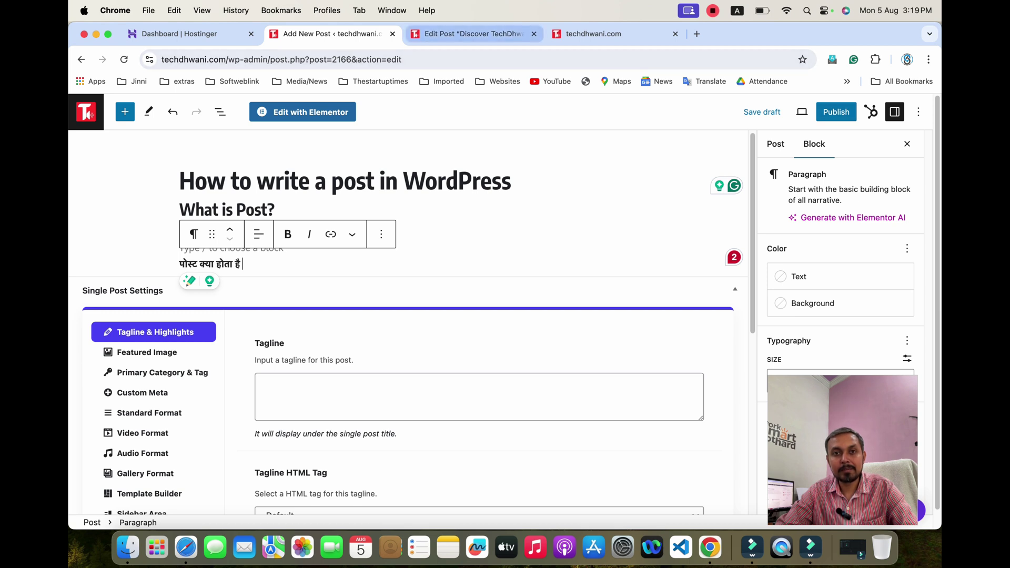
left_click(468, 33)
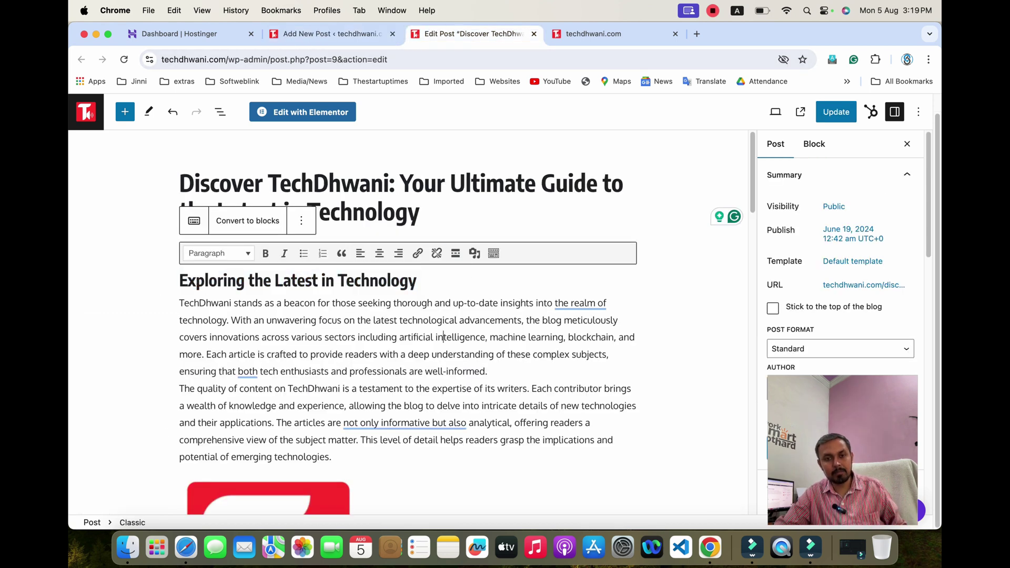
key("super+a")
key("super+c")
key("ctrl+shift+Tab")
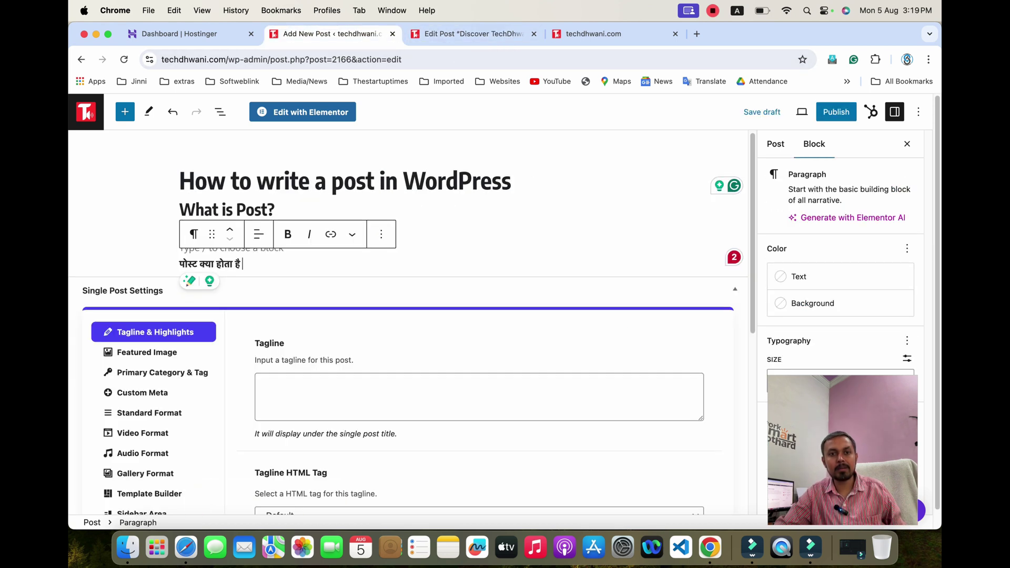
key("super+a")
key("super+v")
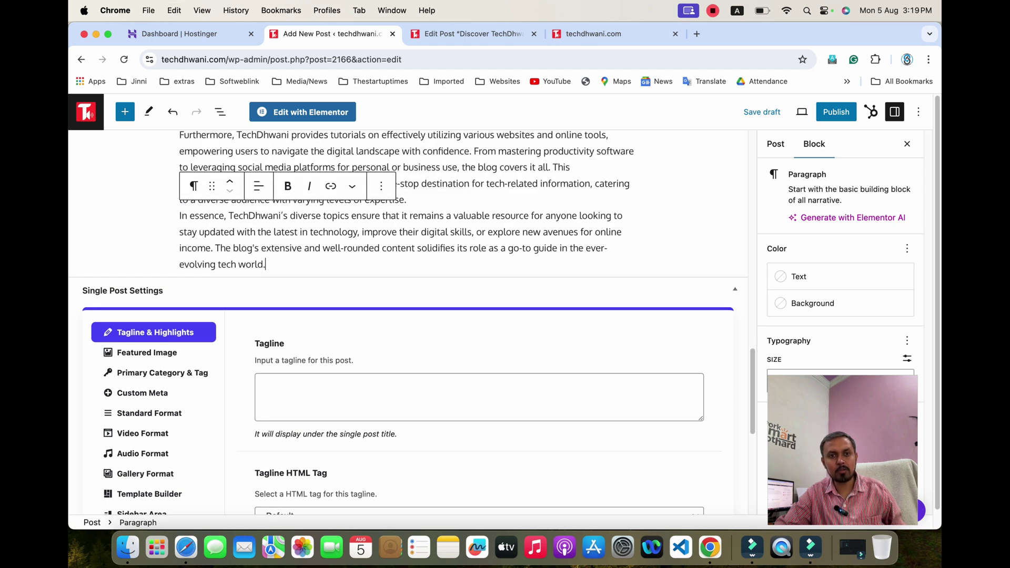
- Publish the "How to write a post in WordPress" post and open its live page
scroll(411, 322, "up", 4)
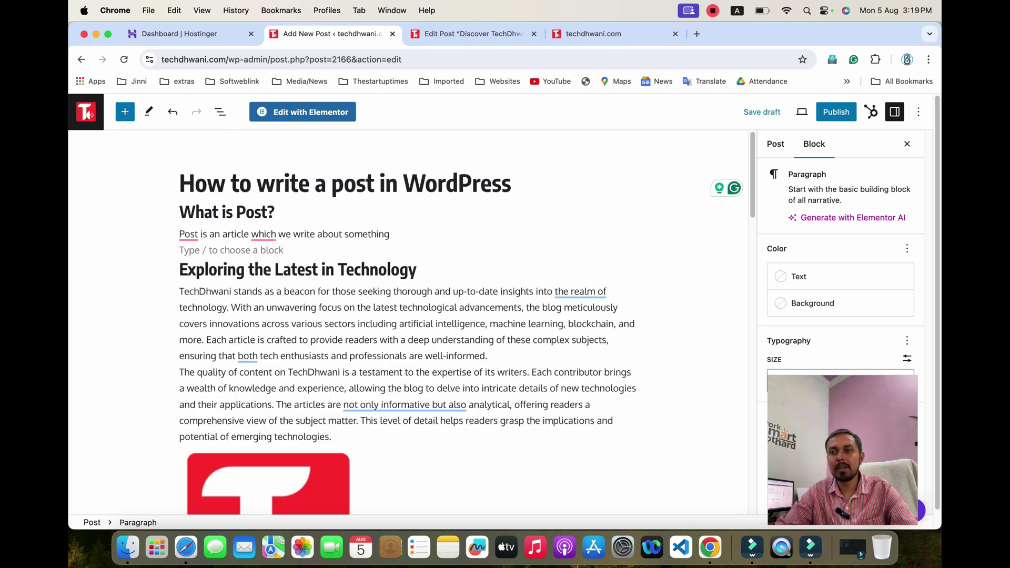
left_click(836, 113)
left_click(836, 113)
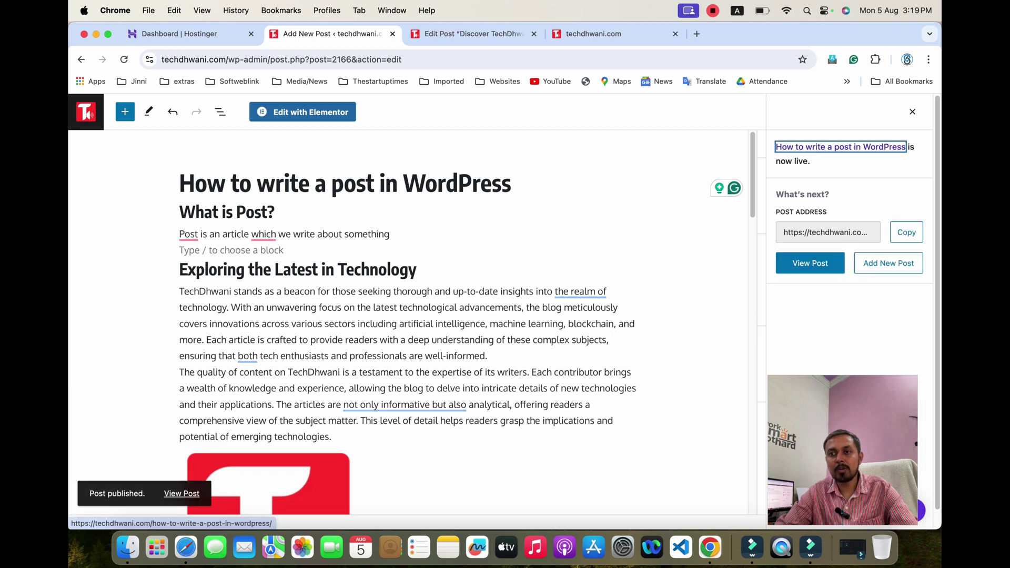
left_click(841, 148)
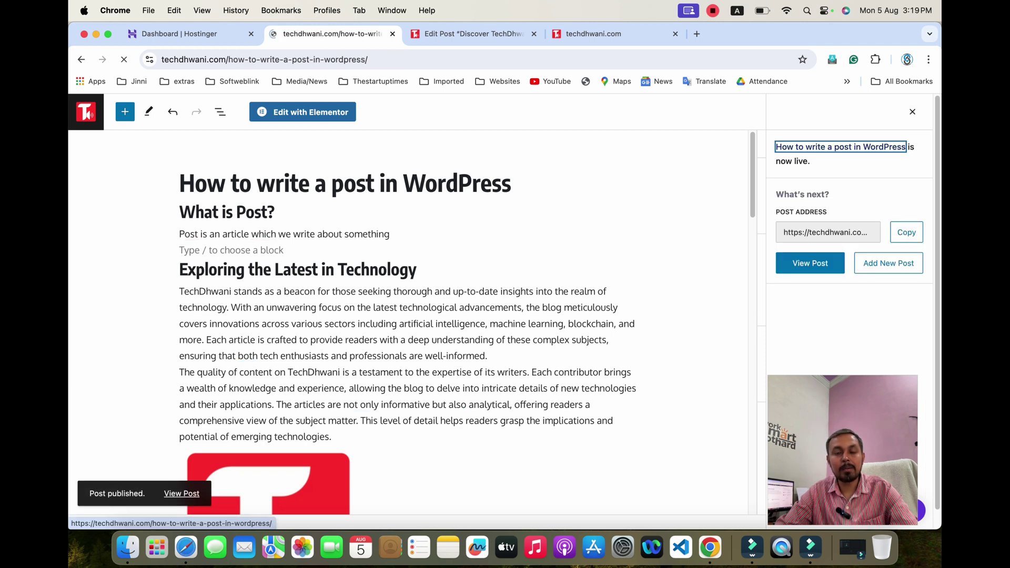
- Look over the published post's title, contents box, text and image on the site
left_click_drag(133, 237, 506, 238)
scroll(506, 316, "down", 10)
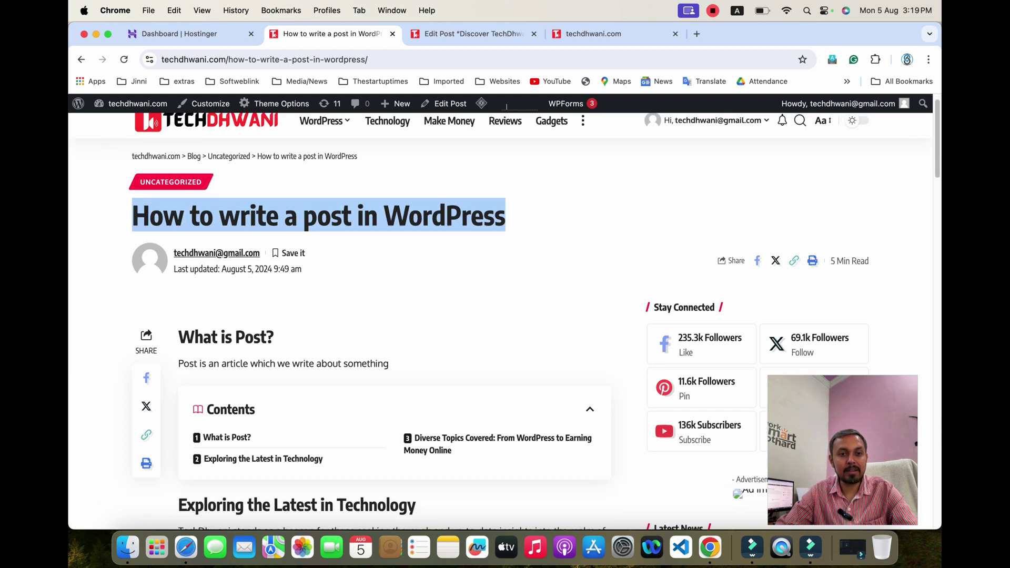
scroll(394, 315, "down", 15)
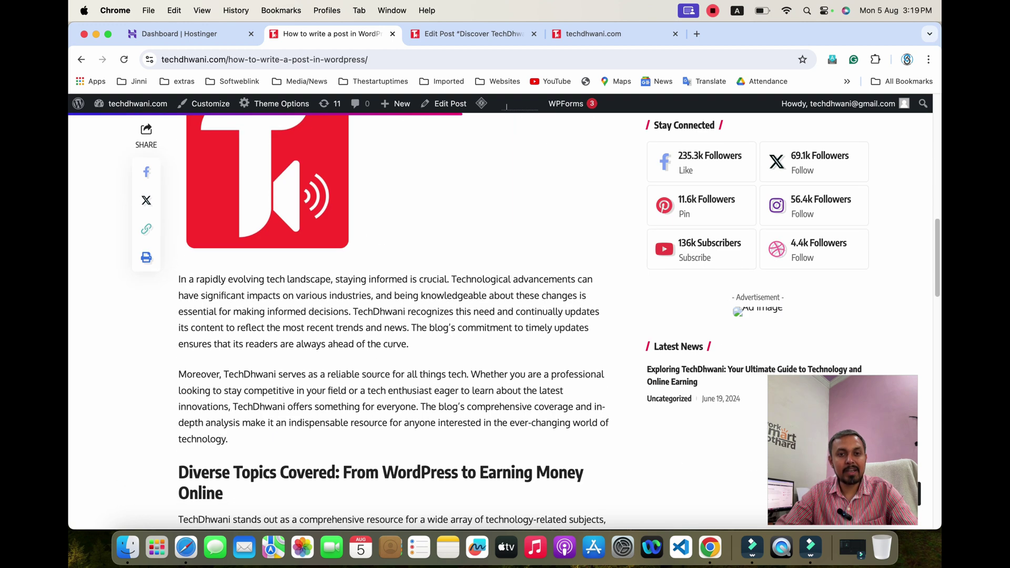
scroll(394, 316, "up", 5)
scroll(393, 315, "up", 15)
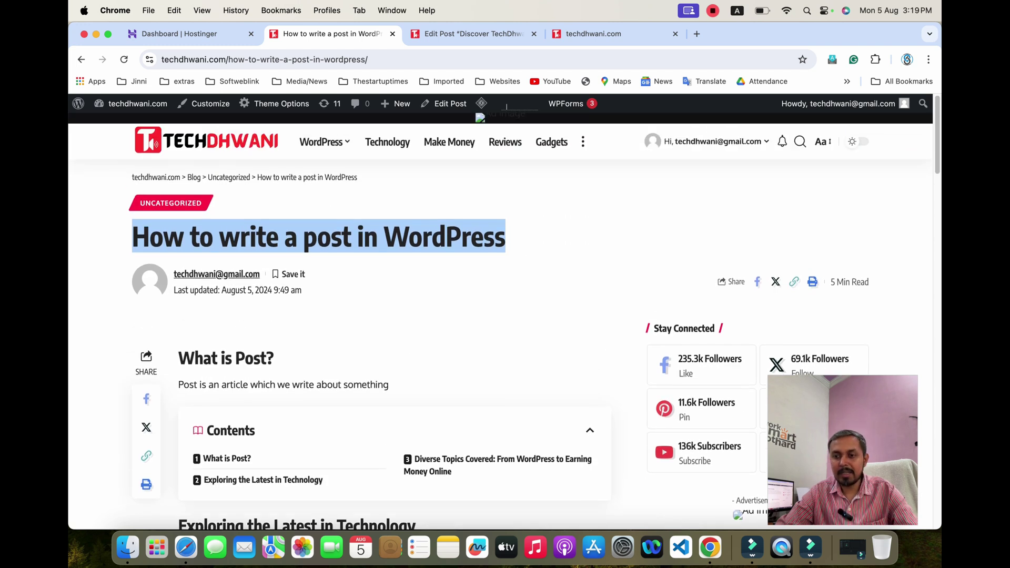
- Go through the site's dashboard to the page for adding new plugins and examine the Classic Editor entry
mouse_move(135, 103)
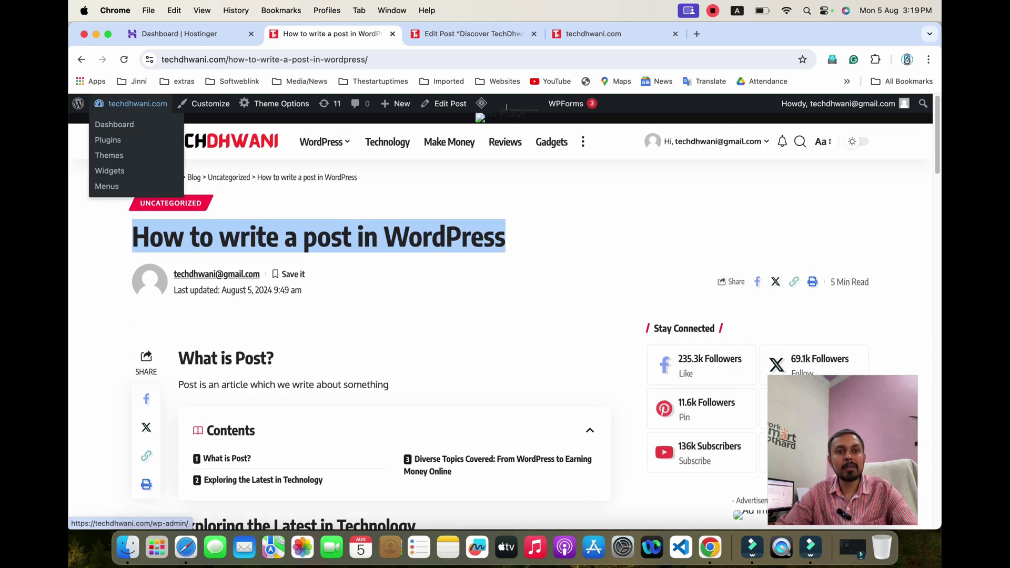
left_click(114, 125)
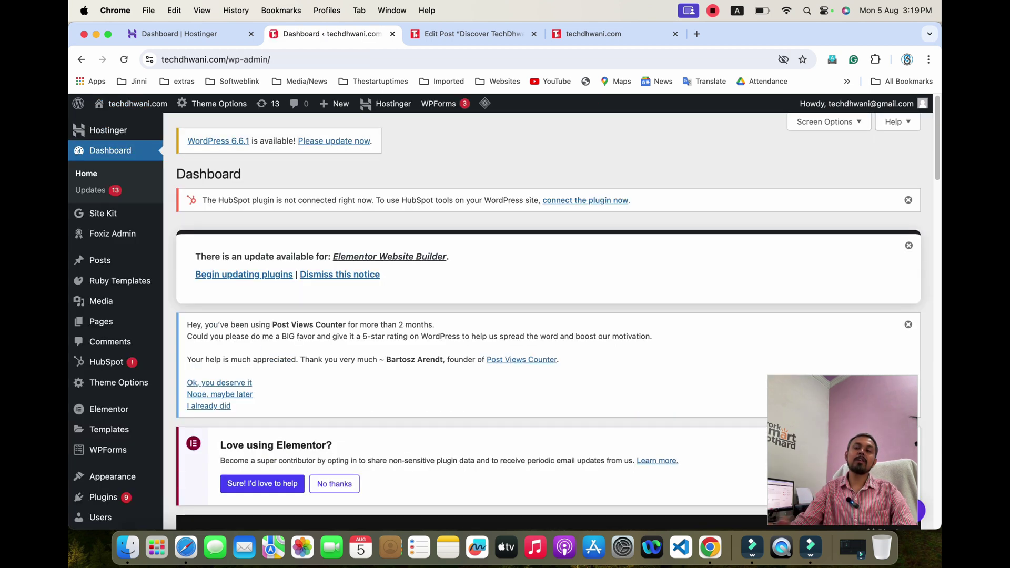
scroll(548, 316, "down", 5)
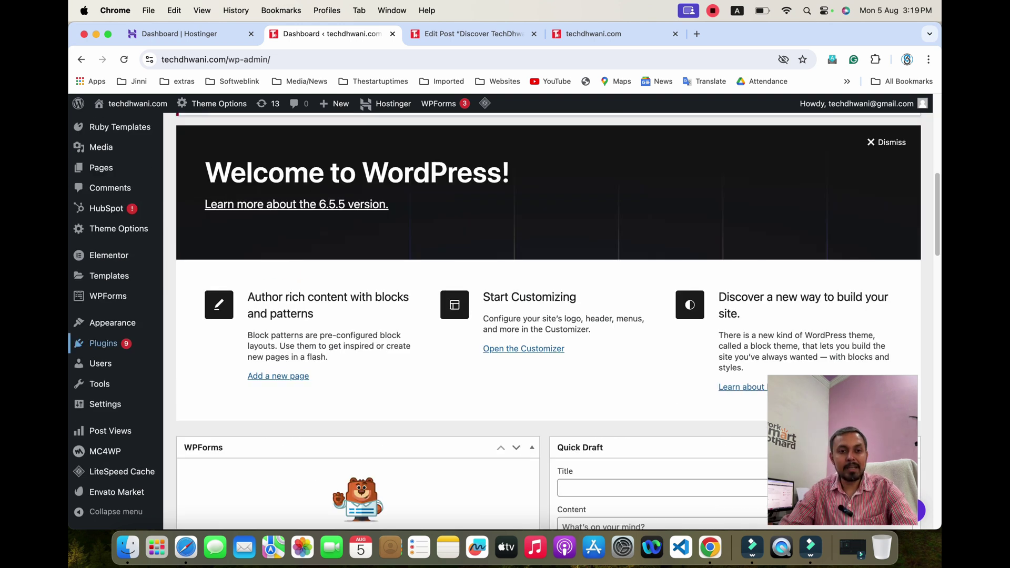
mouse_move(103, 343)
left_click(203, 362)
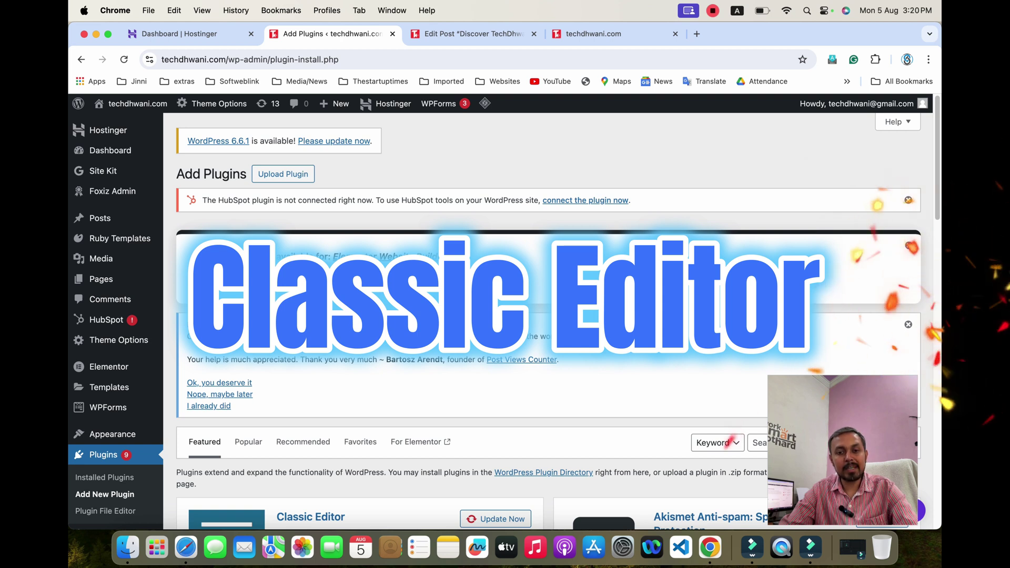
scroll(548, 316, "down", 5)
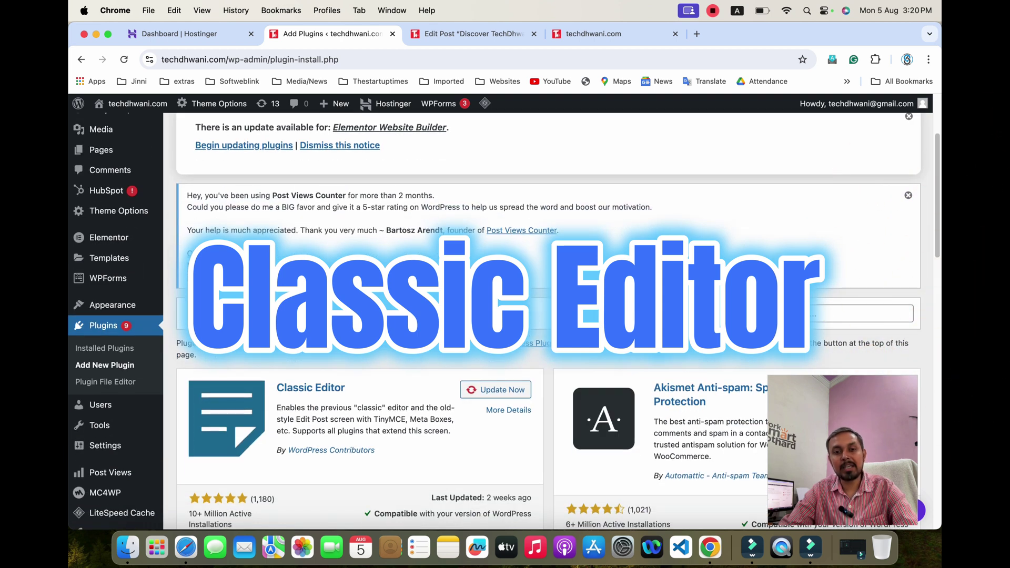
scroll(547, 315, "down", 1)
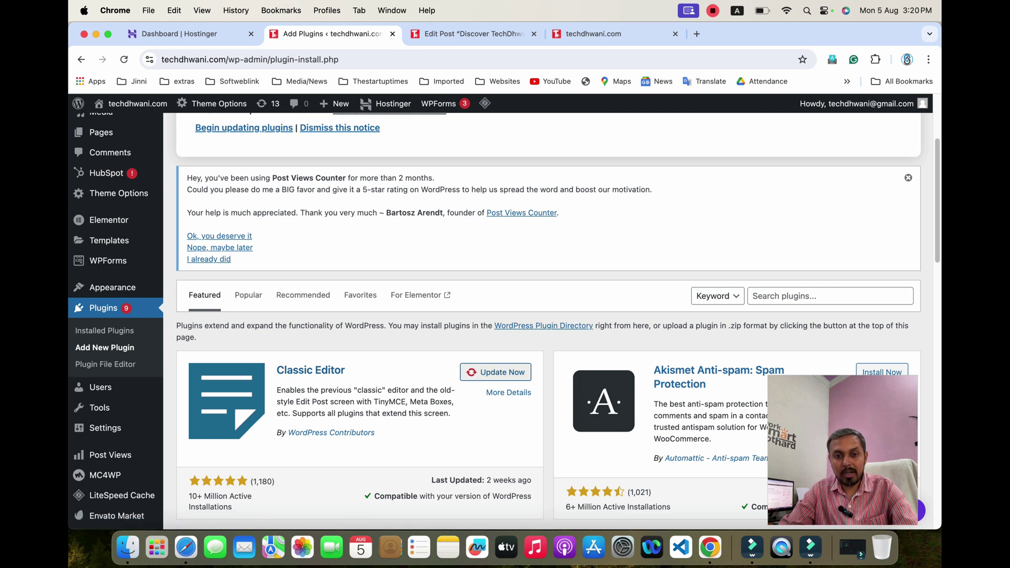
scroll(495, 321, "down", 3)
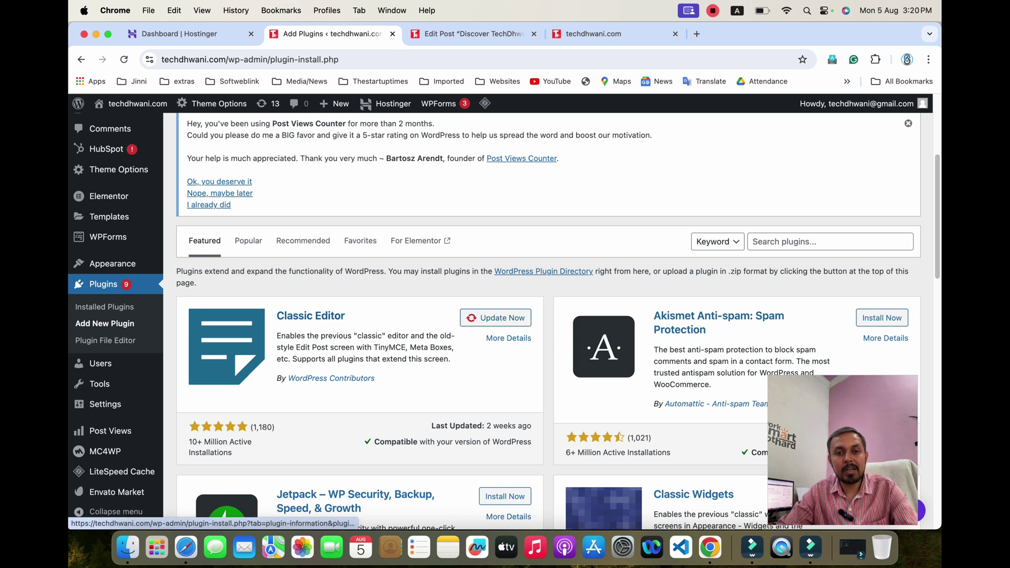
- Activate the installed Classic Editor plugin on the site
left_click(104, 307)
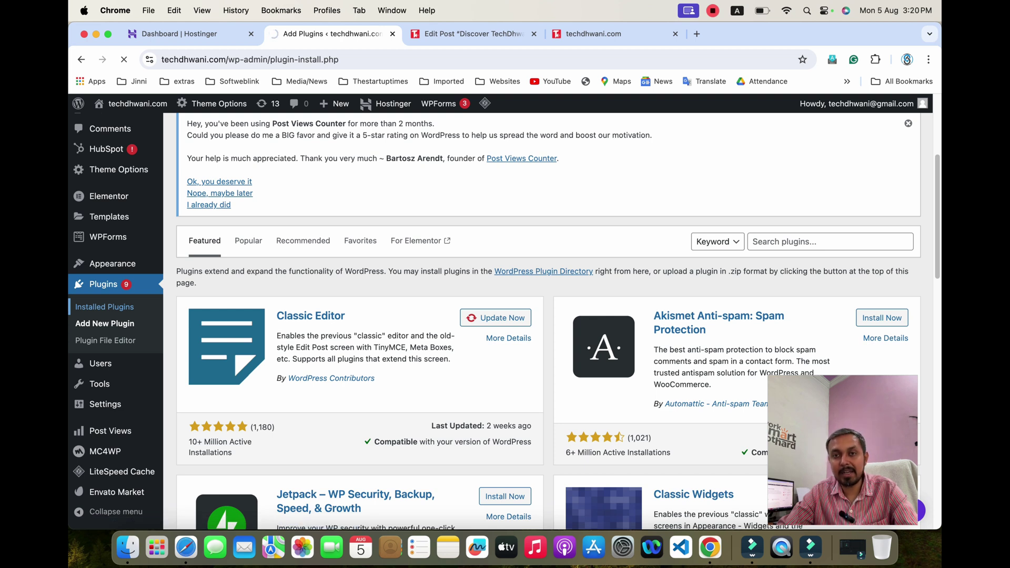
scroll(548, 316, "down", 5)
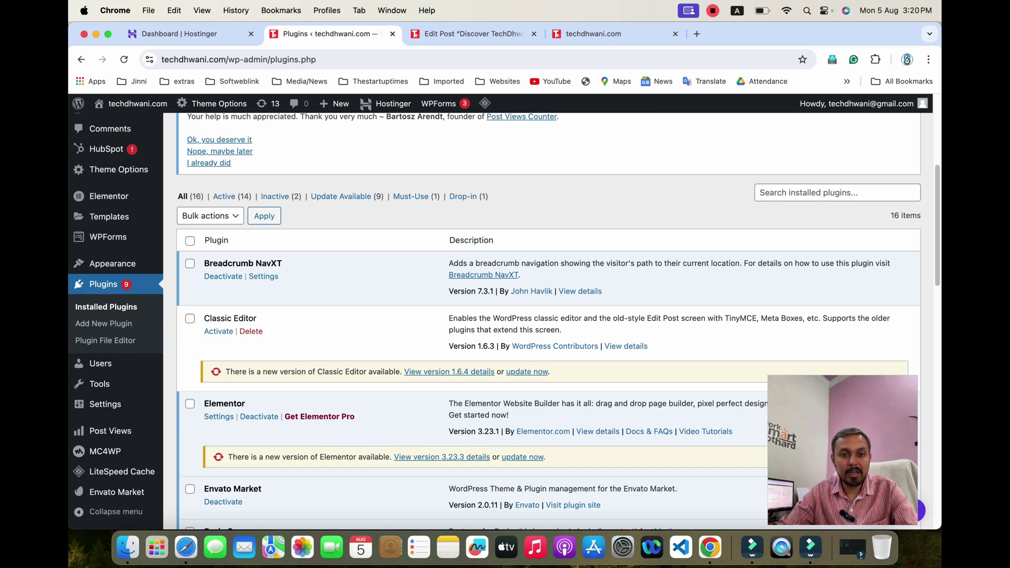
left_click(218, 331)
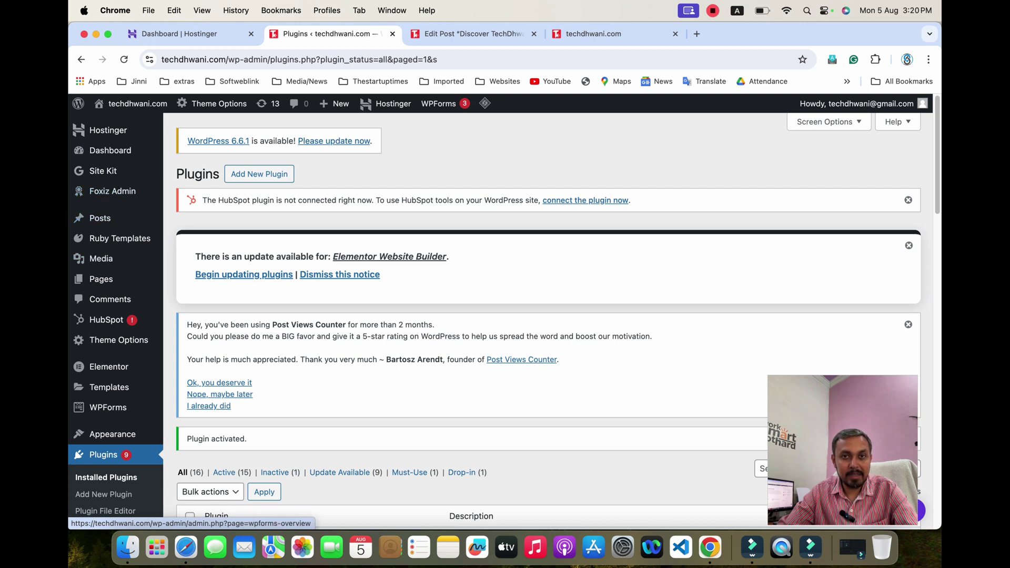
- Reload the "Discover TechDhwani" post's edit page in the classic editor, discarding its unsaved changes
left_click(463, 34)
left_click(124, 60)
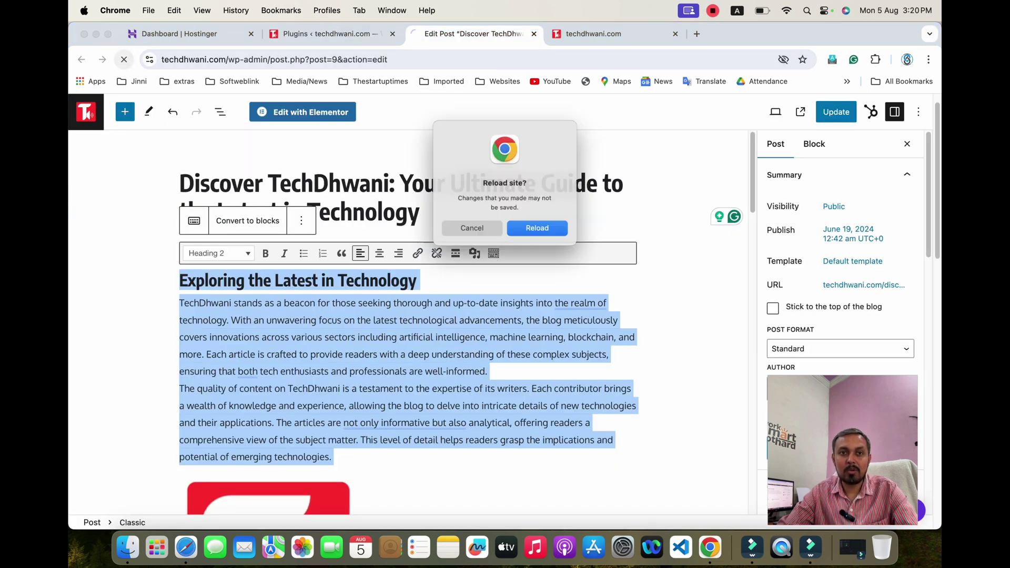
key("Return")
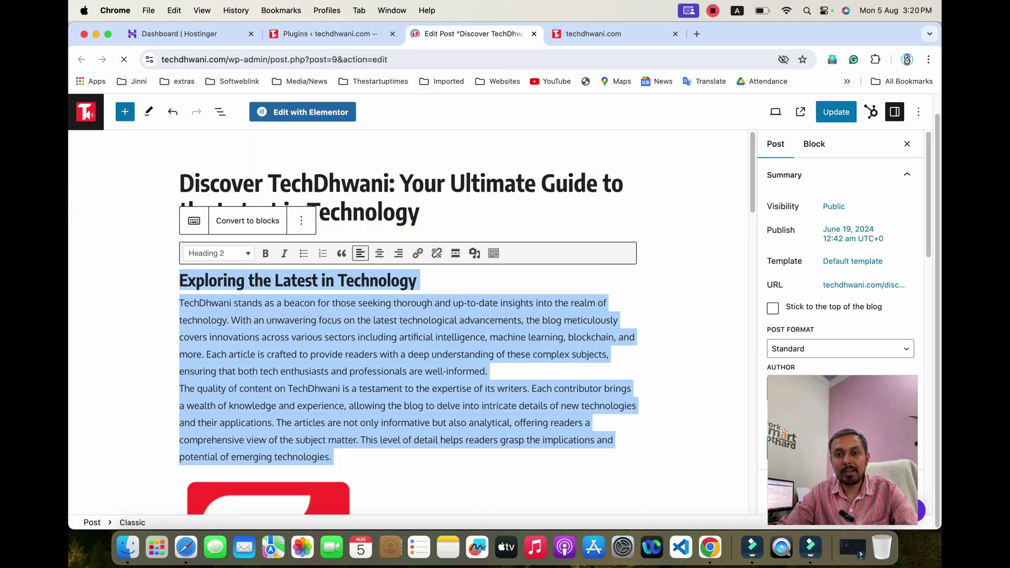
scroll(495, 322, "down", 5)
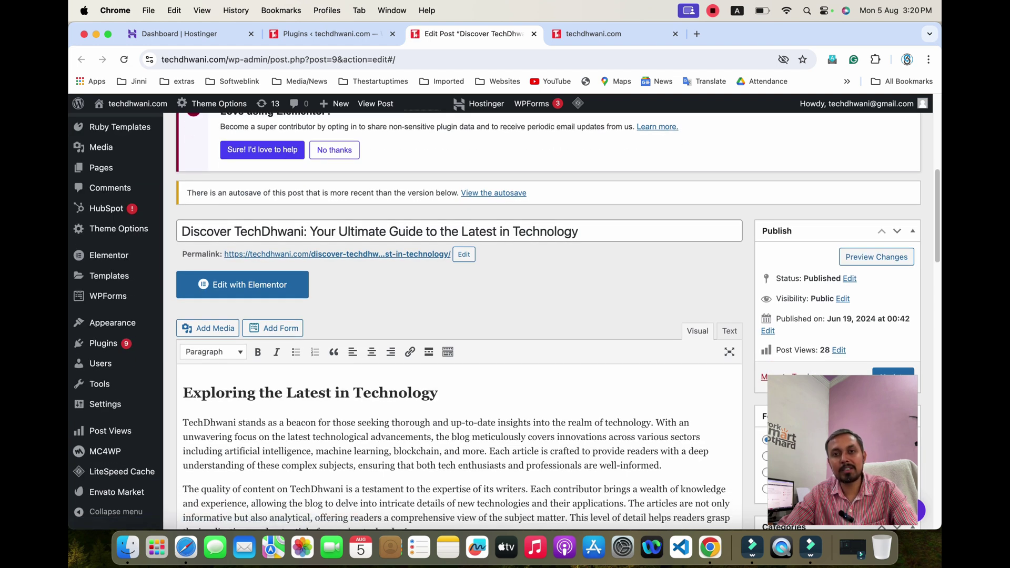
- Highlight the post title, show the second row of formatting tools and open the list of paragraph and heading styles
left_click_drag(193, 232, 579, 231)
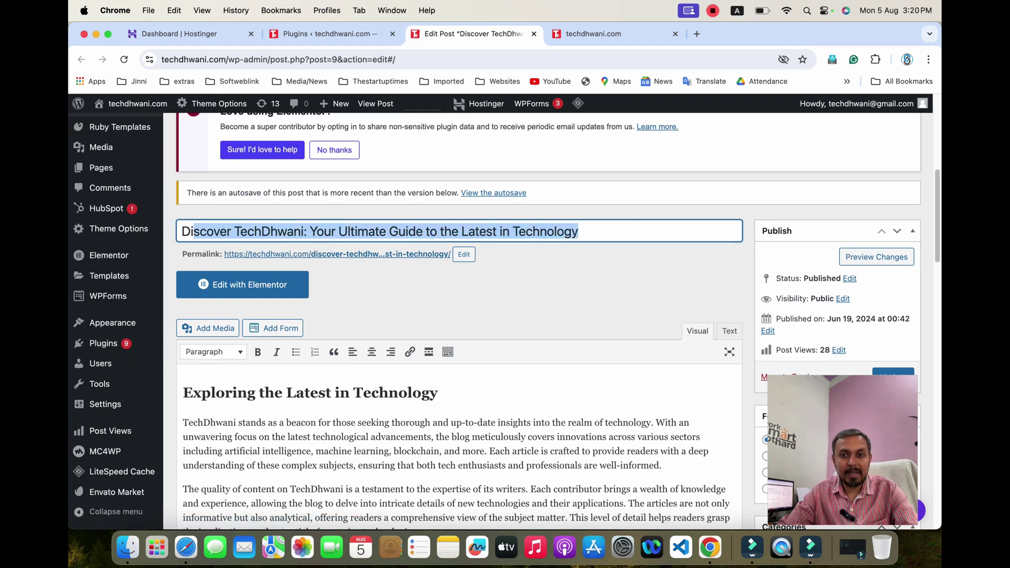
scroll(495, 321, "down", 3)
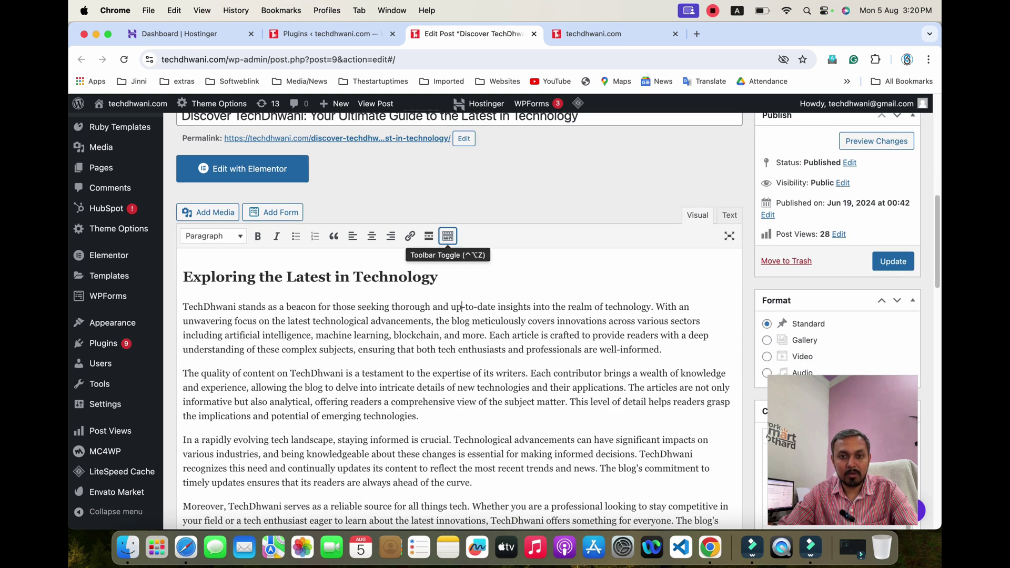
left_click(447, 236)
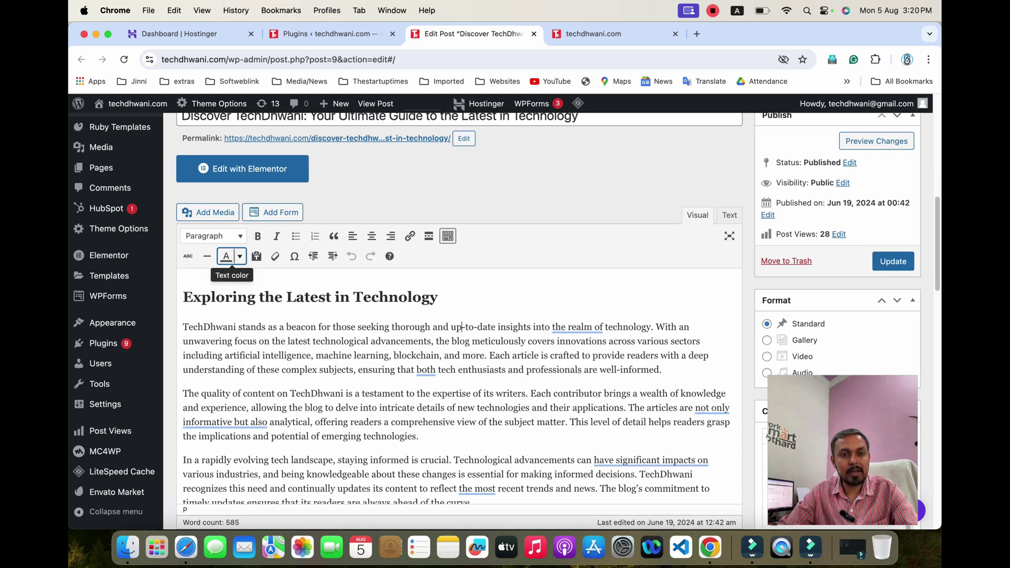
left_click(214, 236)
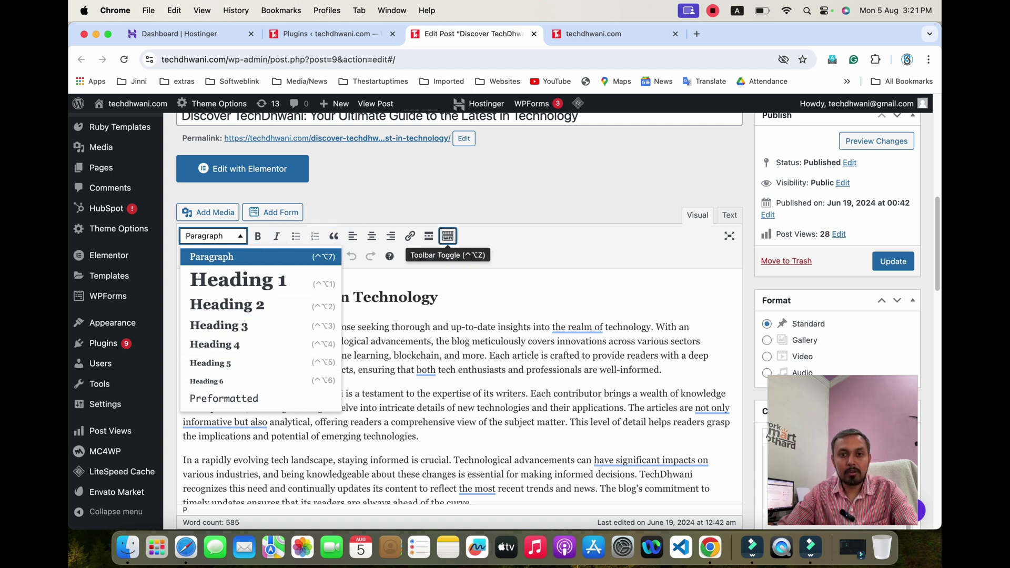
- Examine the post's classic editing screen, including its title, body text, publish and format options and Single Post Settings
scroll(458, 316, "down", 10)
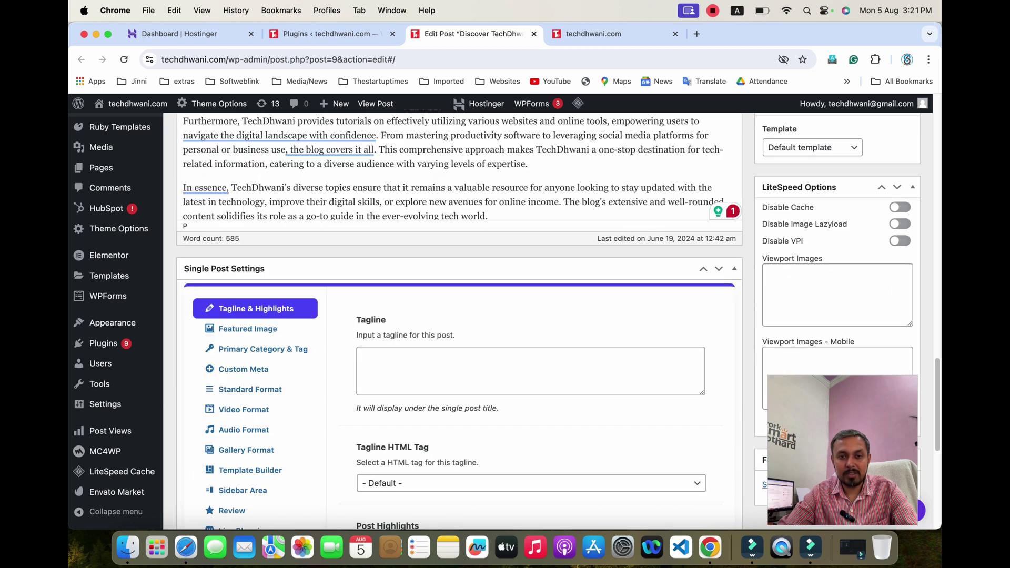
scroll(458, 316, "up", 5)
scroll(458, 316, "up", 15)
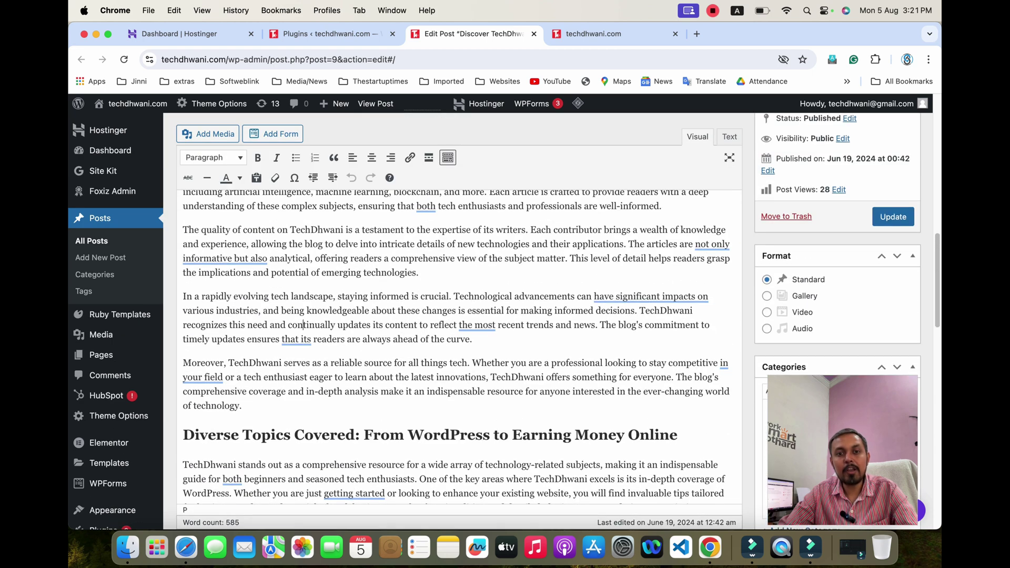
scroll(505, 316, "down", 3)
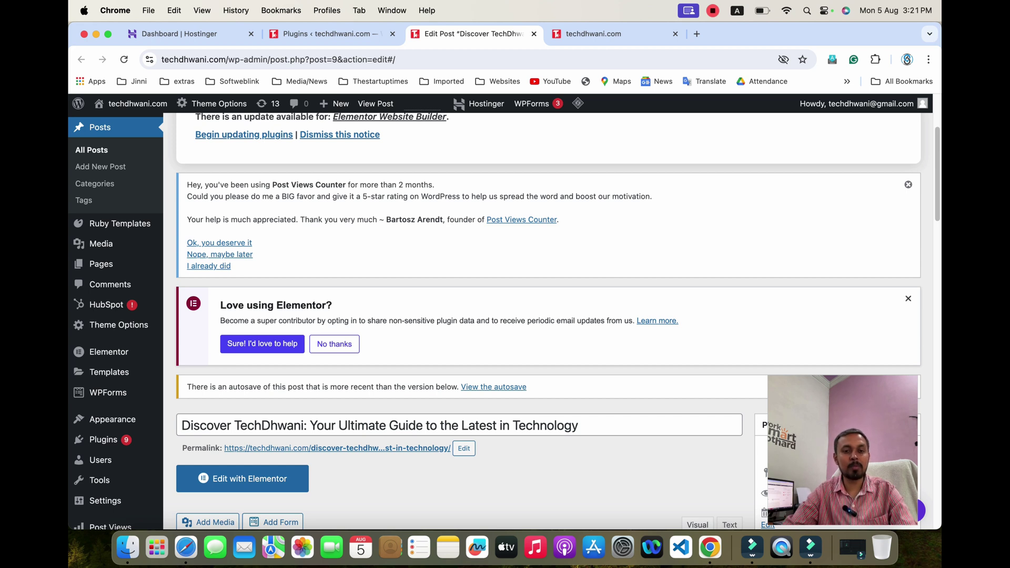
scroll(504, 316, "down", 5)
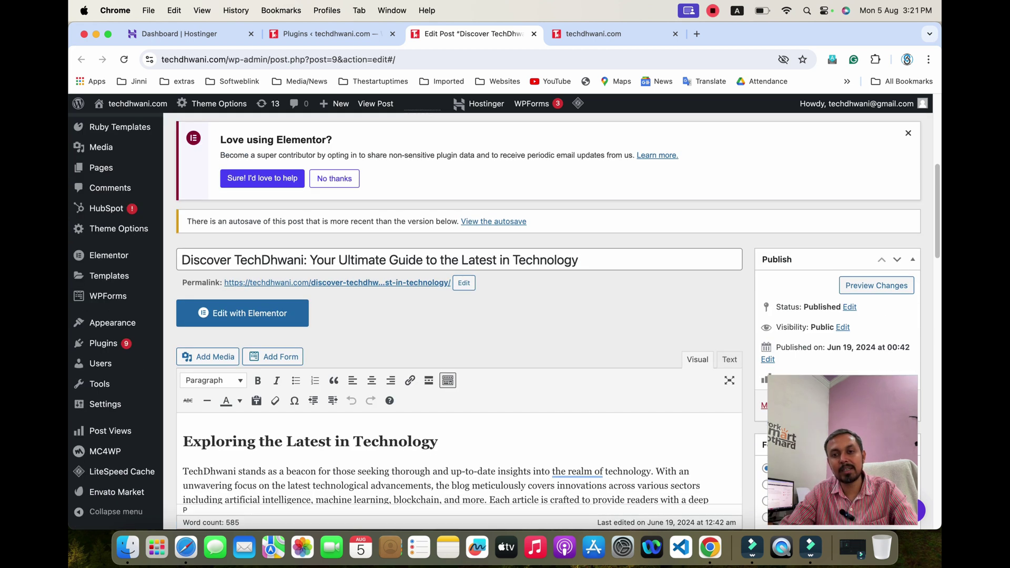
scroll(504, 316, "down", 3)
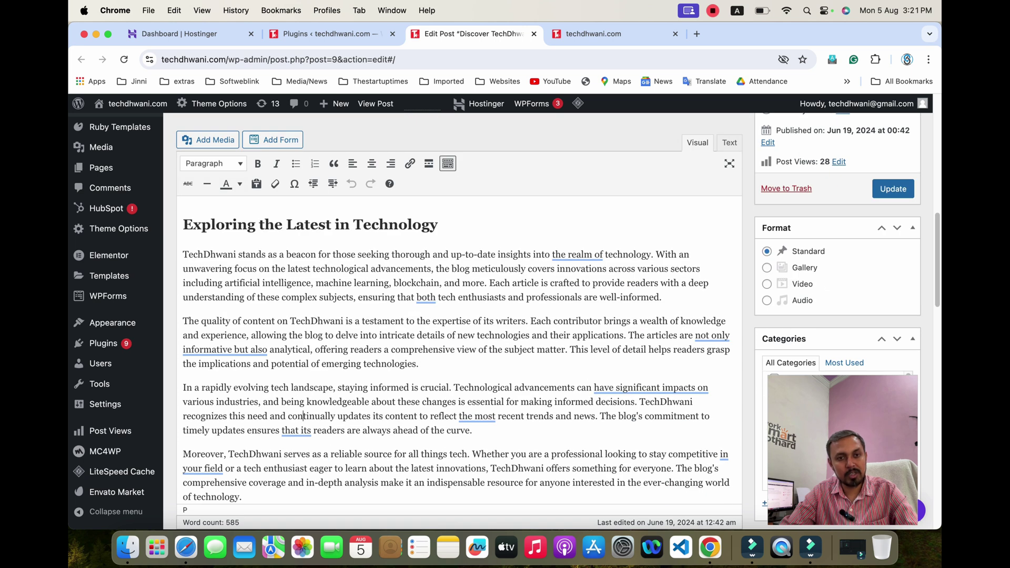
scroll(504, 316, "up", 10)
scroll(504, 316, "down", 1)
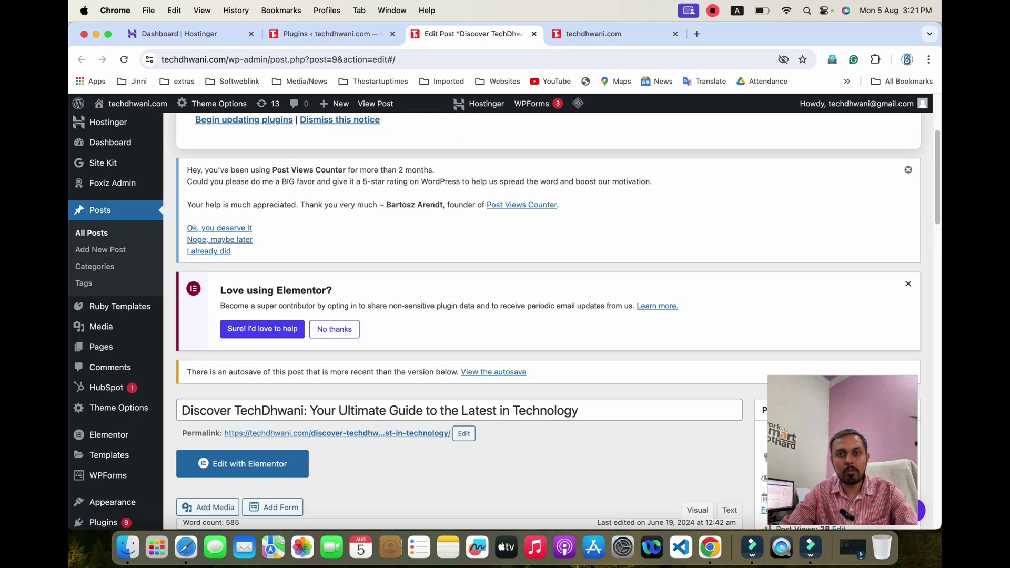
scroll(505, 316, "down", 3)
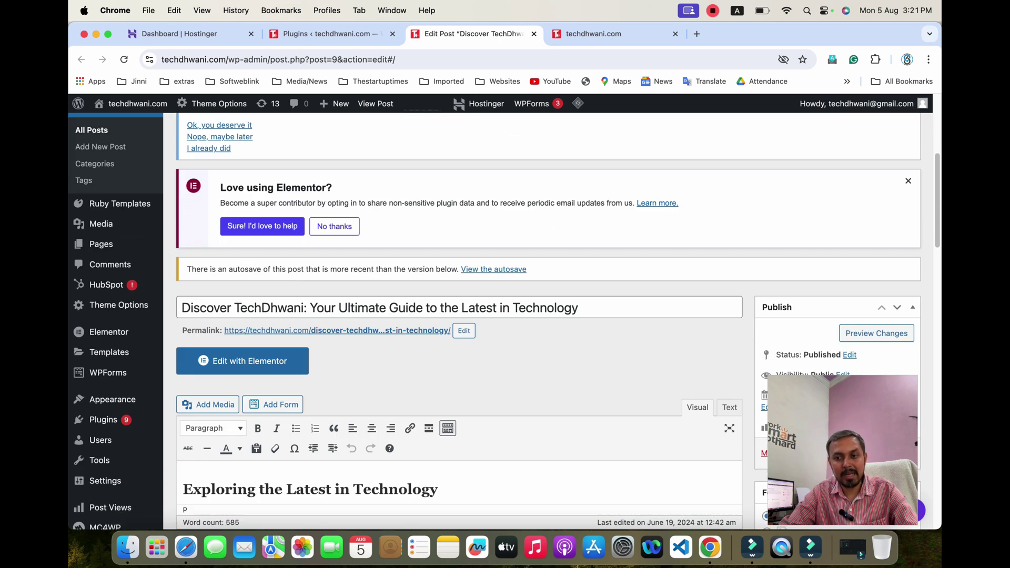
scroll(459, 315, "down", 8)
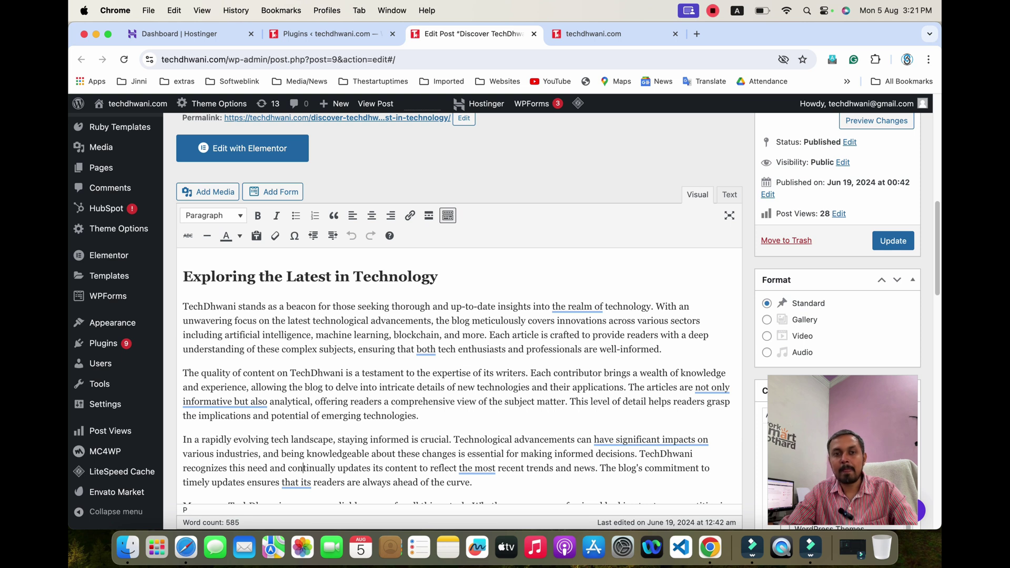
- Try assigning the Make Money category to the post, and clear it again
scroll(459, 316, "down", 5)
scroll(459, 316, "down", 3)
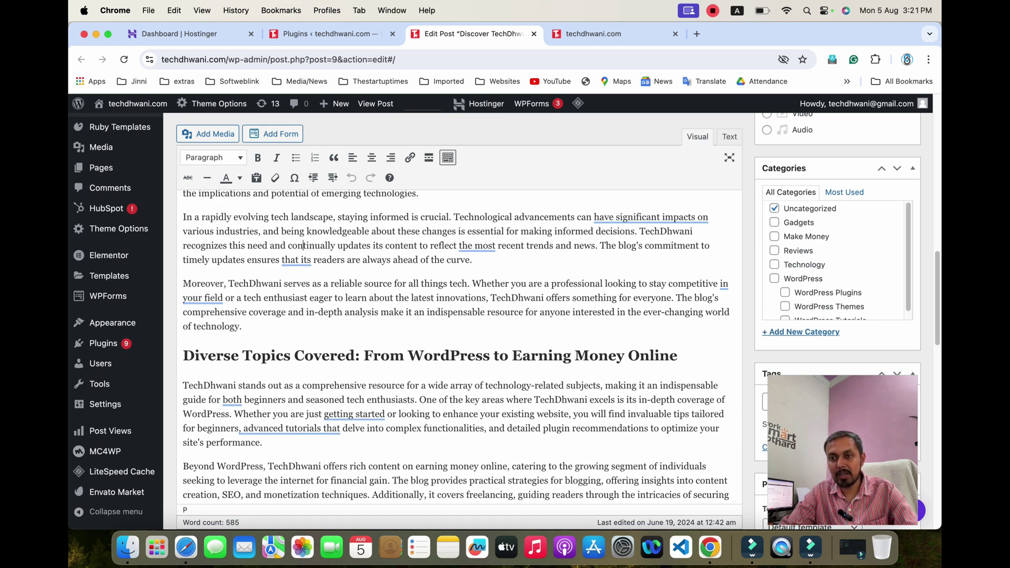
left_click(774, 237)
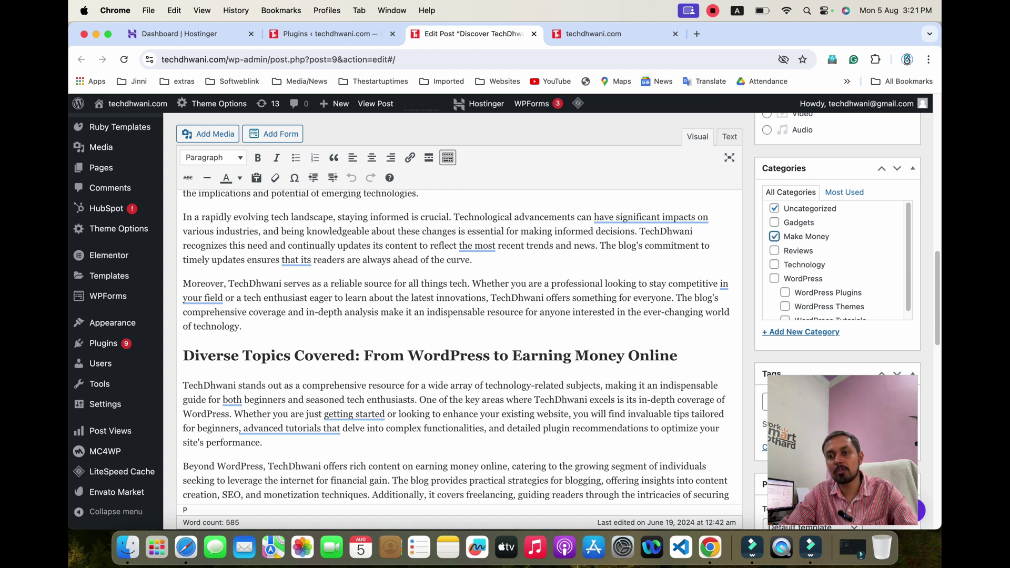
scroll(837, 261, "down", 1)
- View the media library images available as the post's featured image and close it without choosing one
scroll(458, 316, "down", 15)
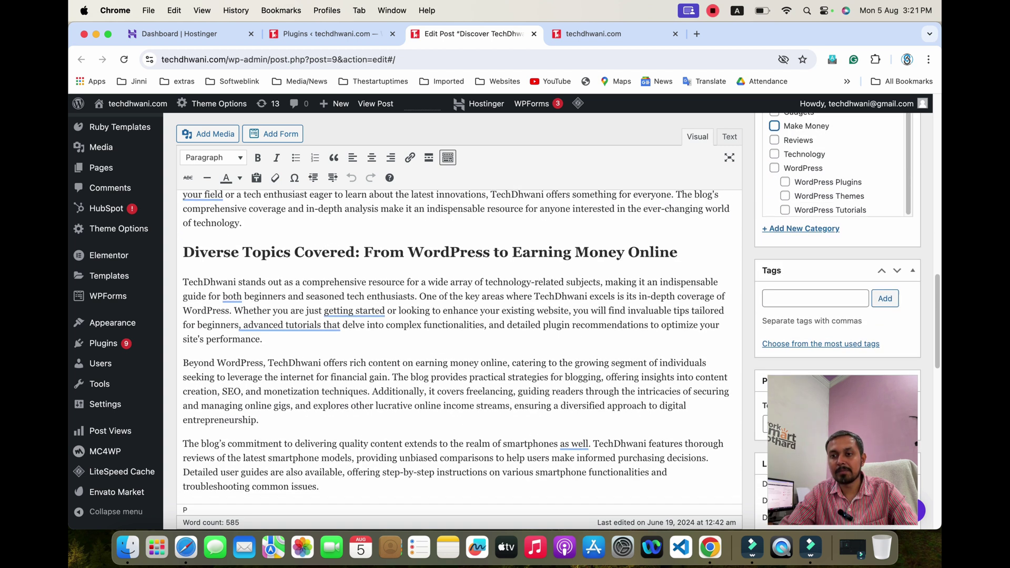
scroll(458, 316, "down", 6)
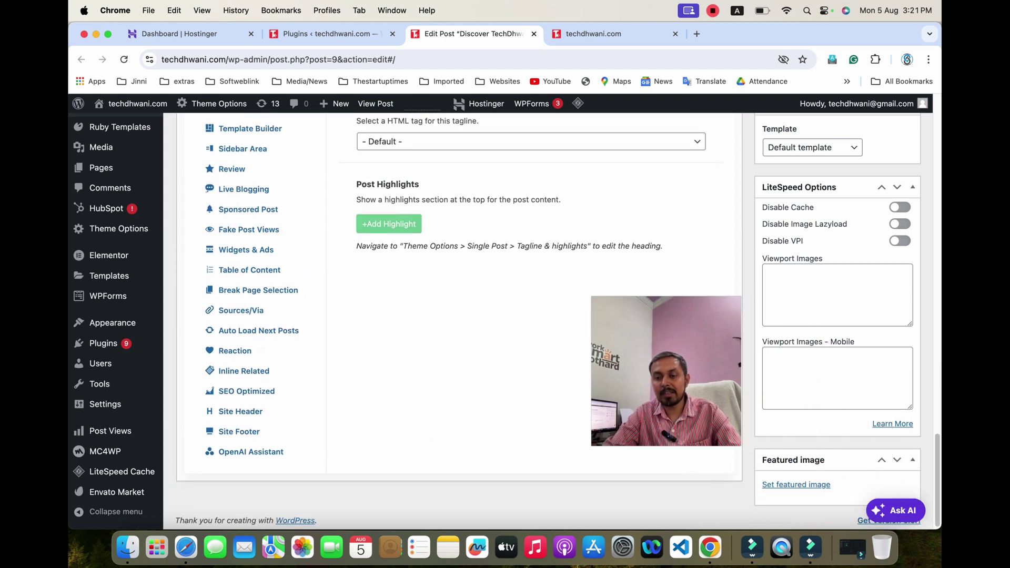
left_click(797, 485)
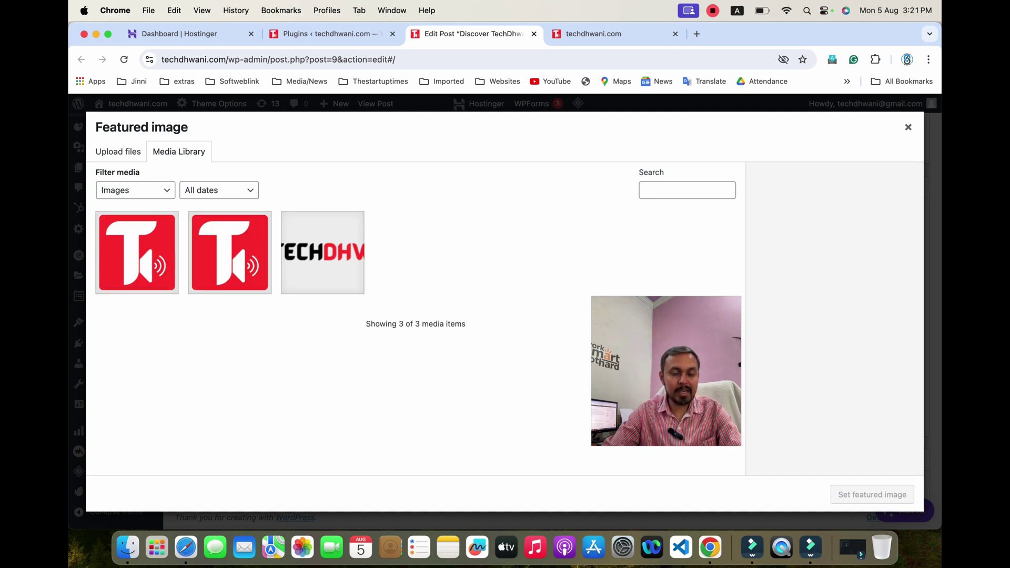
key("Escape")
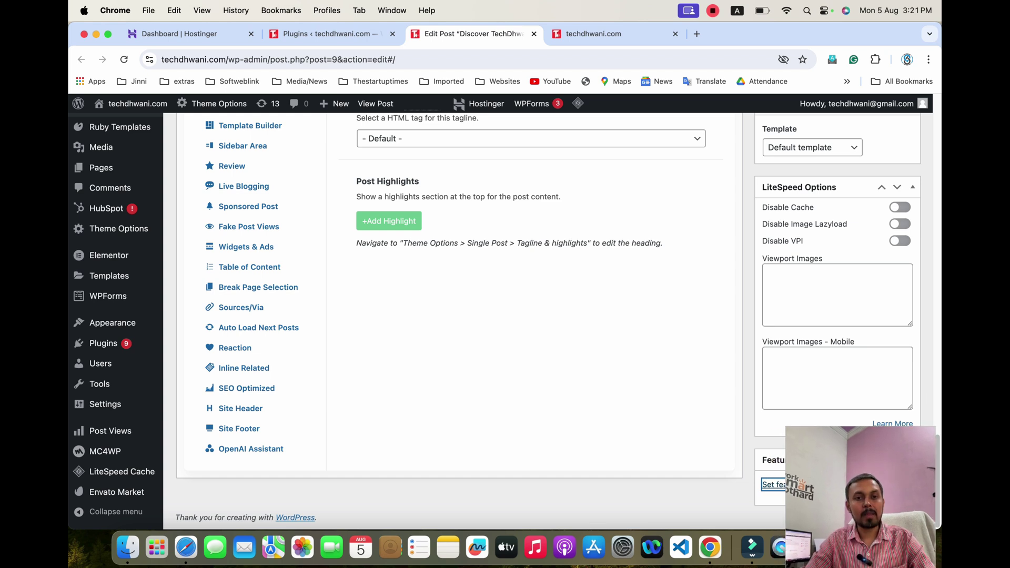
scroll(460, 316, "up", 15)
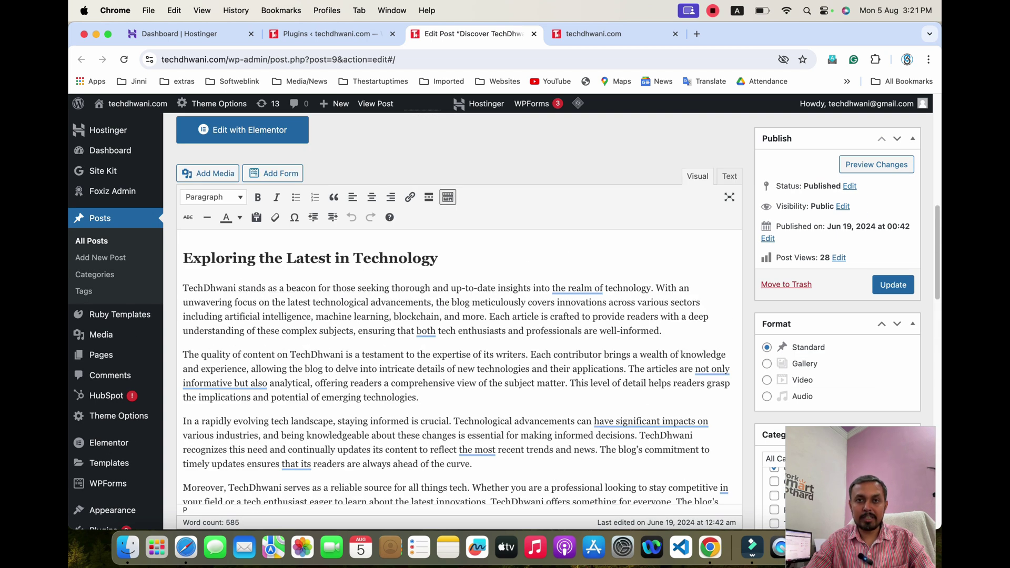